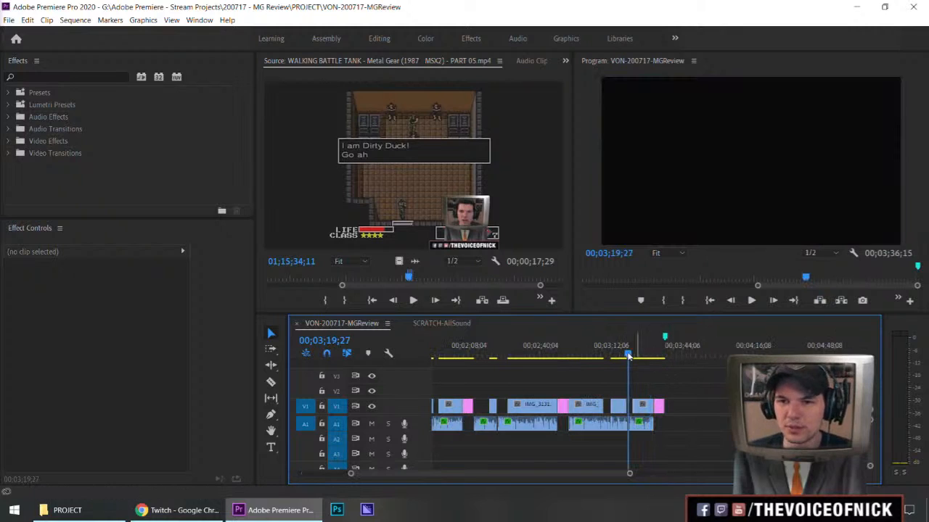
Play the last clips from 00;03;19;27 and remove the marker at the end of the VON-200717-MGReview sequence.
key("space")
key("=")
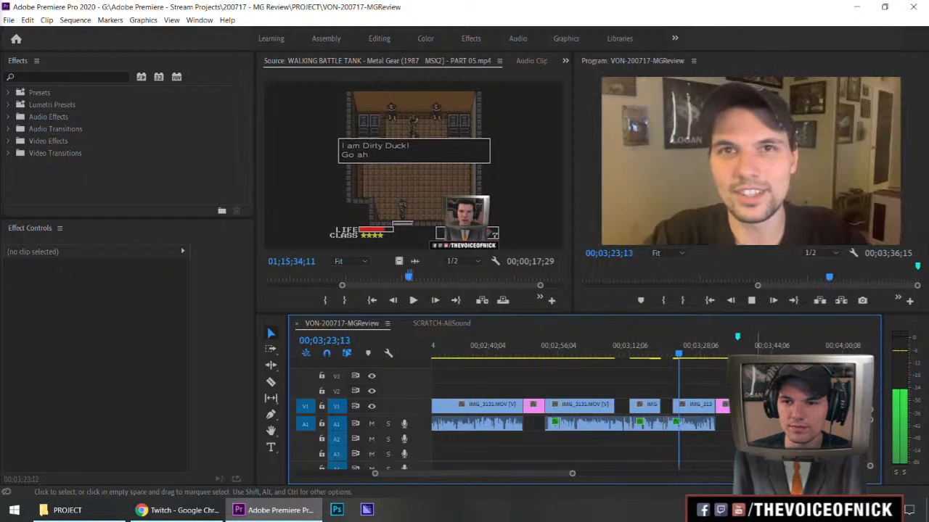
key("minus")
key("equal")
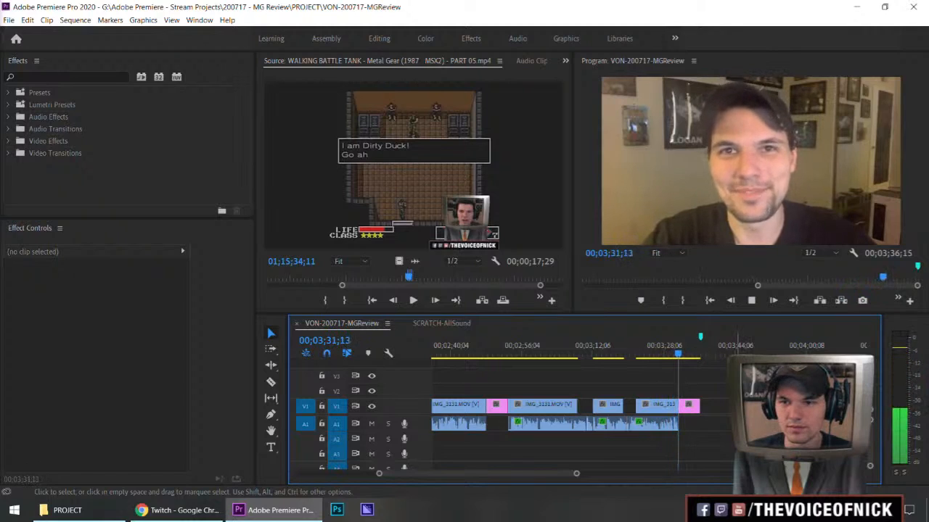
right_click(701, 339)
left_click(762, 234)
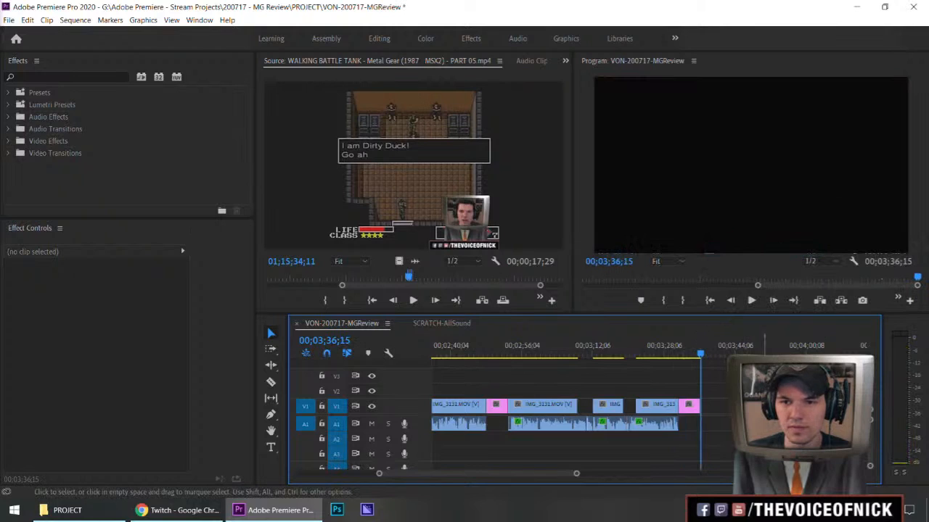
key("minus")
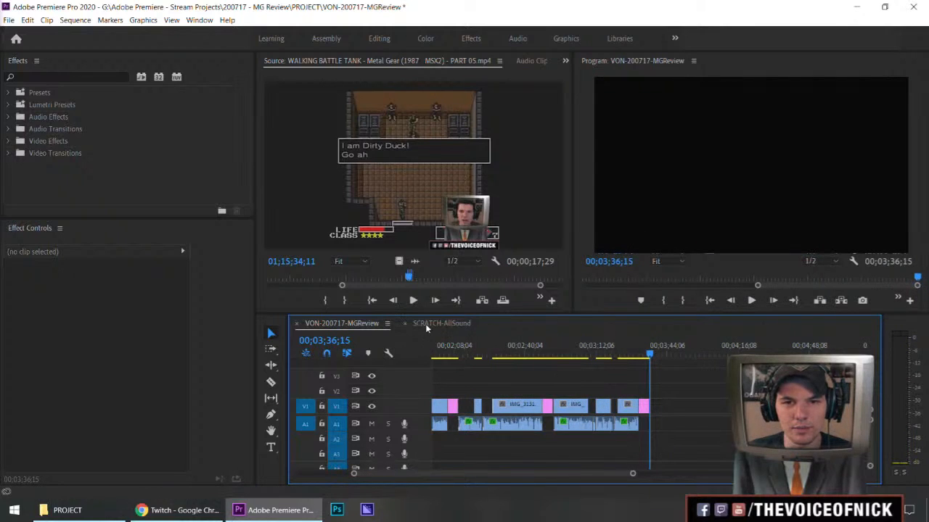
Copy the clip at the 00;06;59;18 marker in SCRATCH-AllSound and paste it at the end of VON-200717-MGReview.
left_click(435, 324)
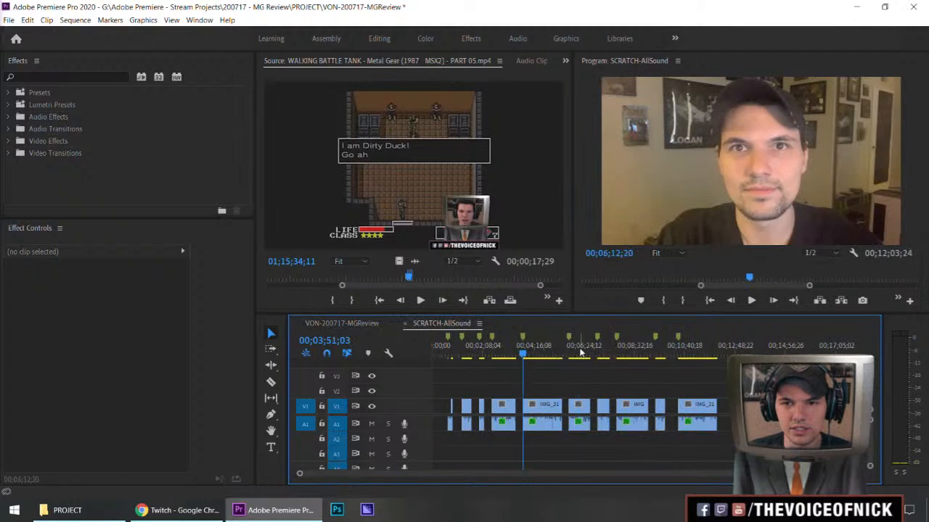
left_click(587, 349)
key("space")
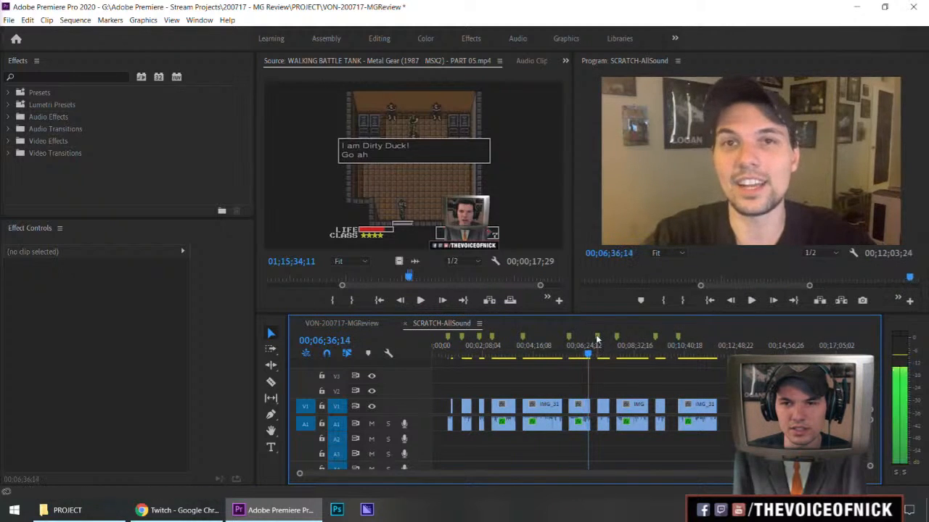
left_click(598, 337)
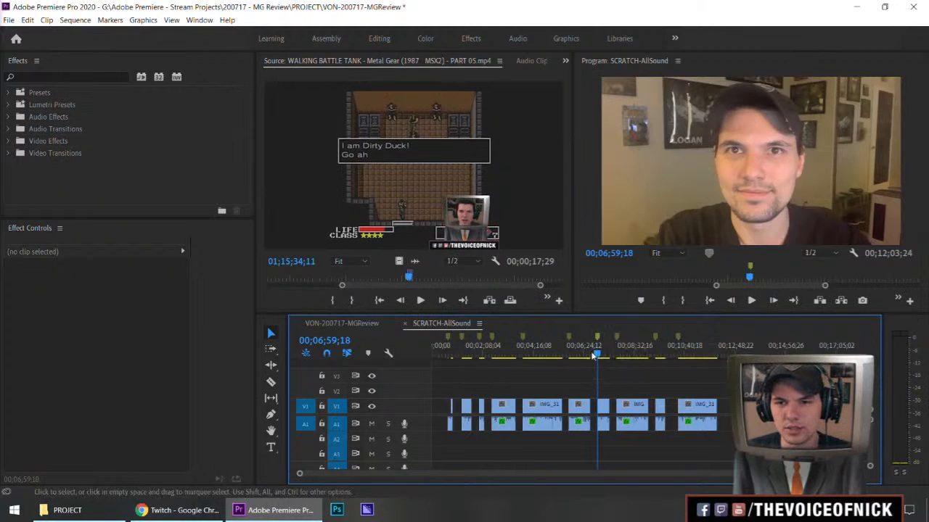
left_click(603, 406)
left_click(361, 326)
key("minus")
key("minus")
key("equal")
key("equal")
key("equal")
key("ctrl+v")
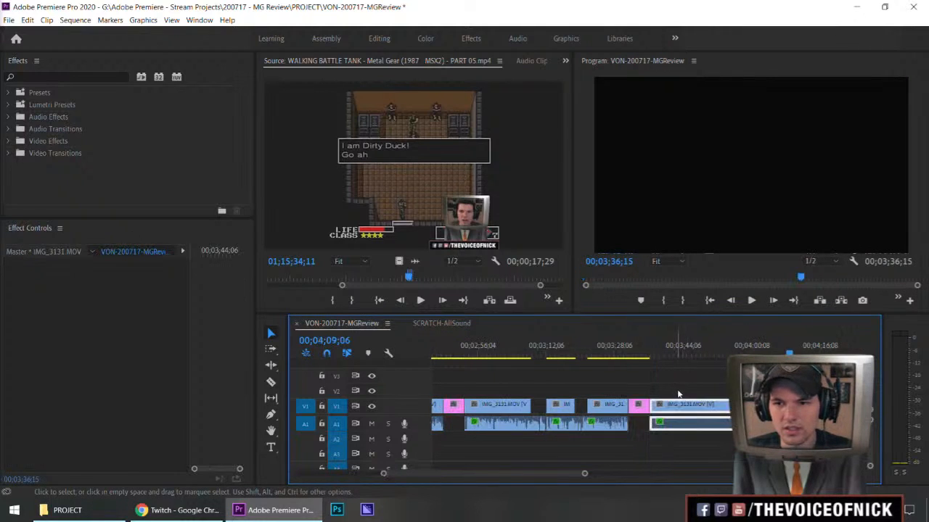
Play the newly pasted clip from its start, then delete it from the end of the sequence.
key("Up")
key("space")
left_click(675, 383)
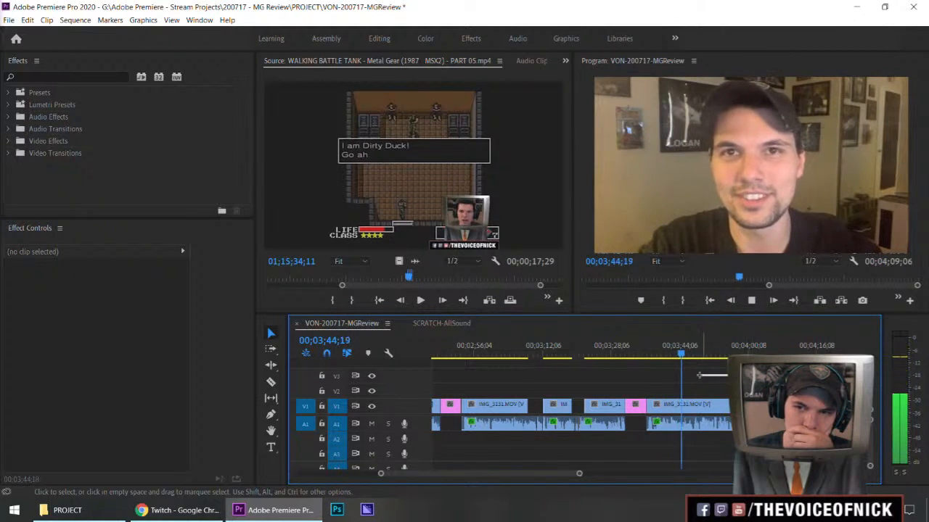
left_click_drag(733, 374, 644, 378)
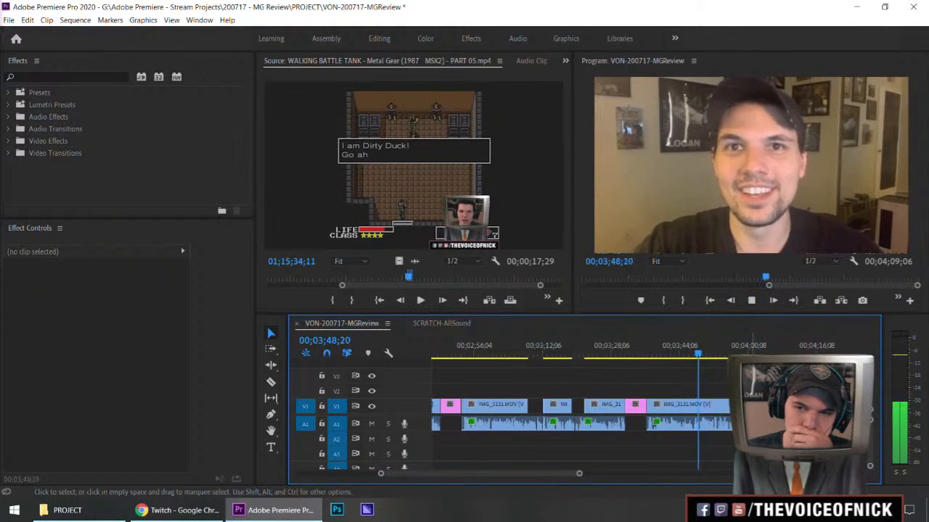
key("space")
left_click(756, 406)
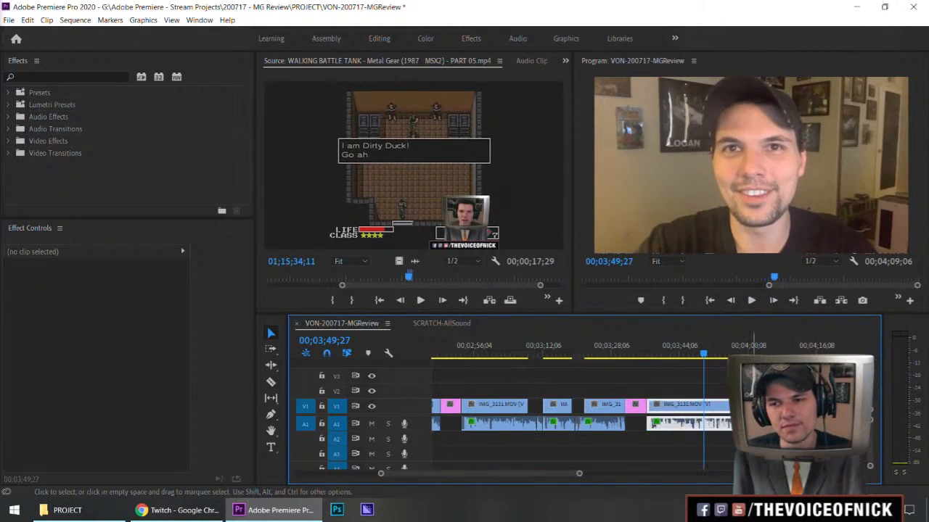
left_click_drag(786, 407, 765, 414)
key("Delete")
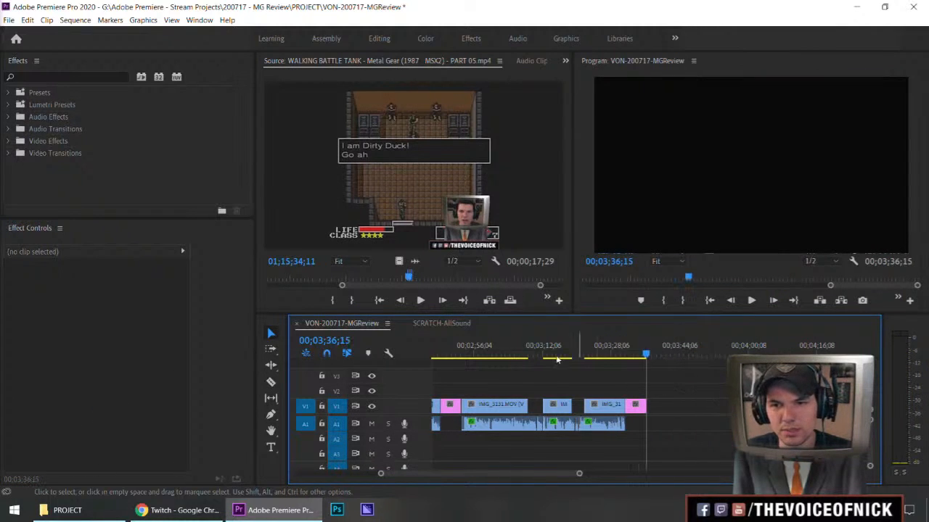
Copy the next marked clip in SCRATCH-AllSound and paste it at 00;03;36;15 in VON-200717-MGReview.
left_click(459, 324)
left_click(617, 338)
left_click_drag(645, 385, 633, 415)
left_click(344, 323)
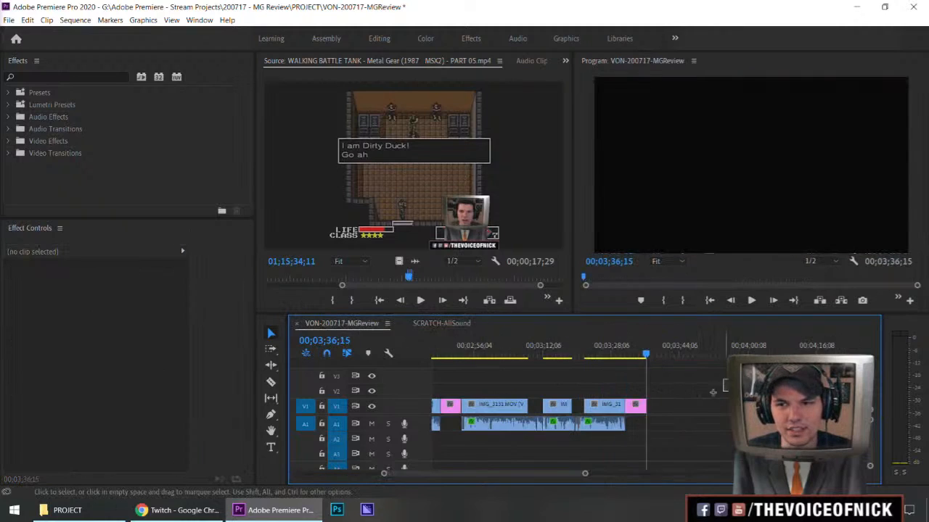
key("minus")
key("minus")
Play the start of the pasted clip and replay the transition into it from the preceding RED clip.
left_click(564, 354)
left_click(655, 385)
key("equal")
key("equal")
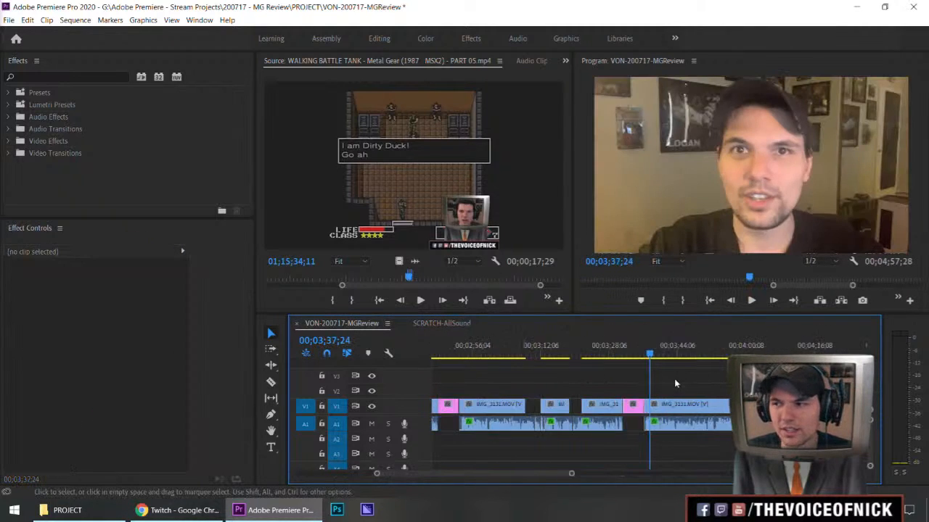
key("shift+k")
key("minus")
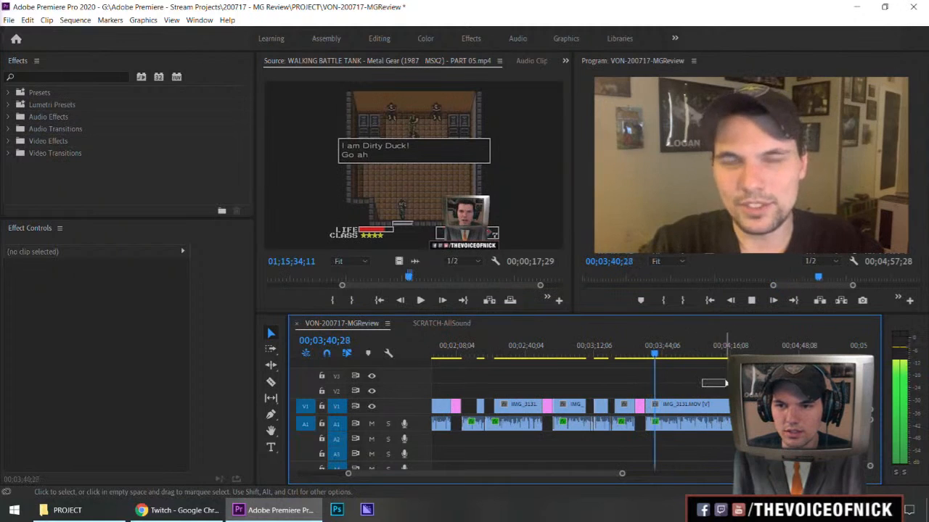
key("equal")
key("equal")
left_click(600, 357)
key("space")
key("equal")
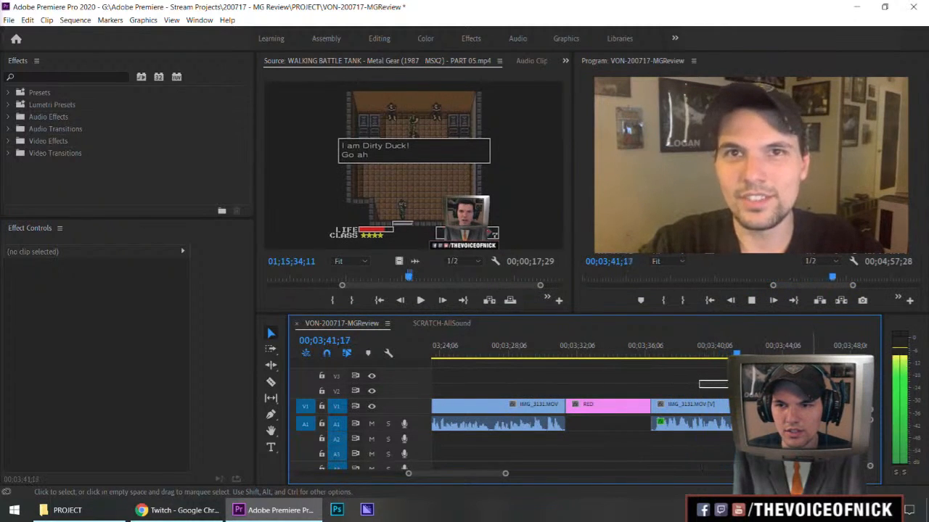
Listen through the pasted clip up to about 00;04;19, then check its content from 00;04;33;06 for a place to cut.
key("minus")
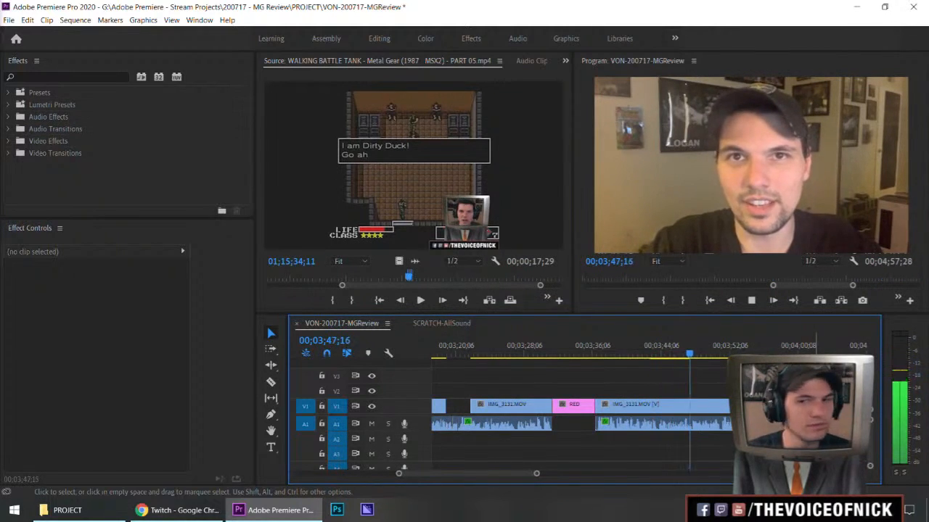
key("minus")
key("minus")
key("minus")
key("equal")
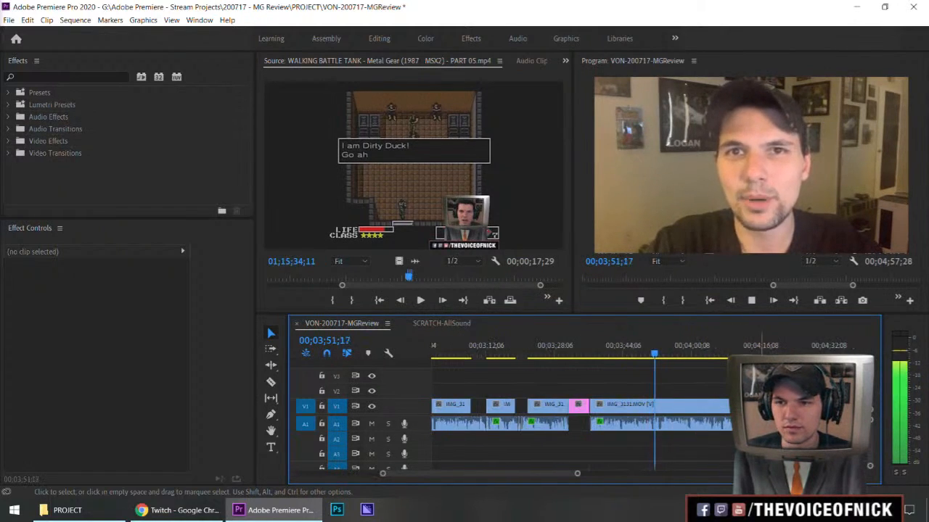
left_click_drag(532, 474, 547, 476)
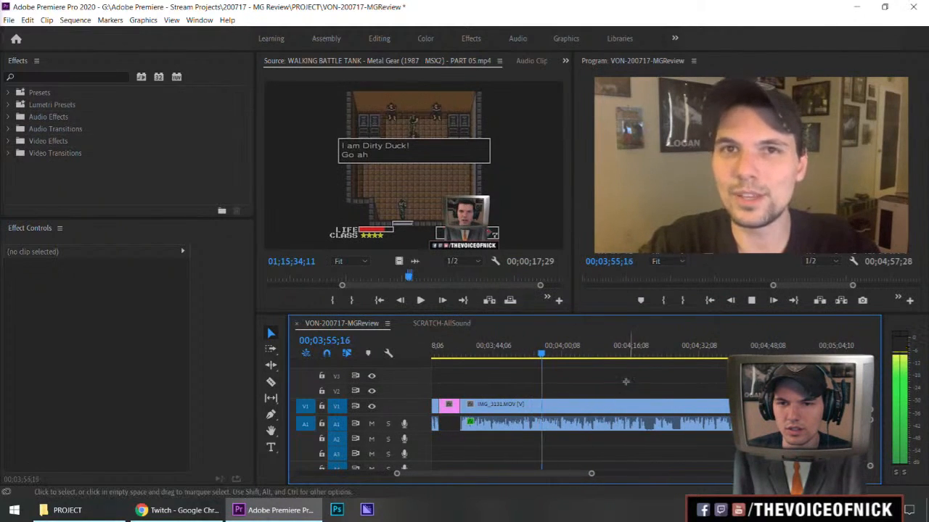
left_click_drag(603, 383, 725, 381)
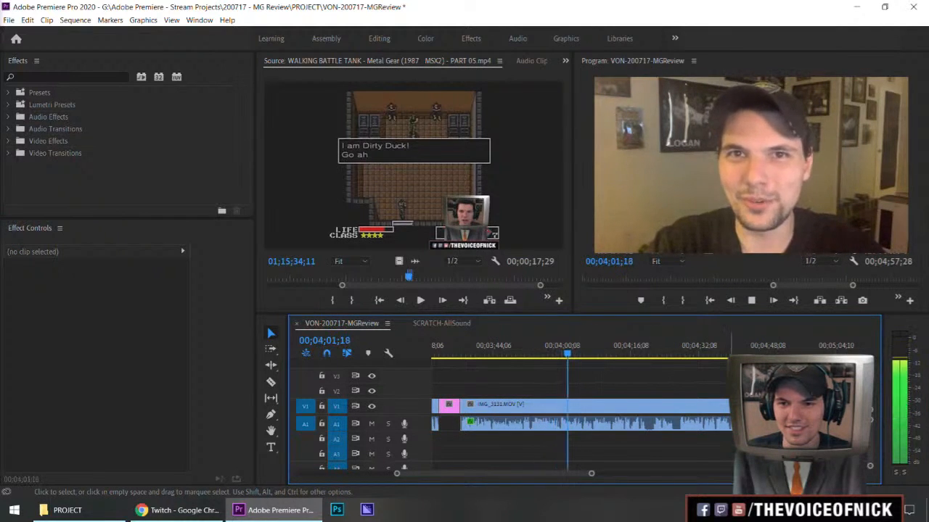
left_click_drag(647, 387, 646, 389)
key("minus")
key("equal")
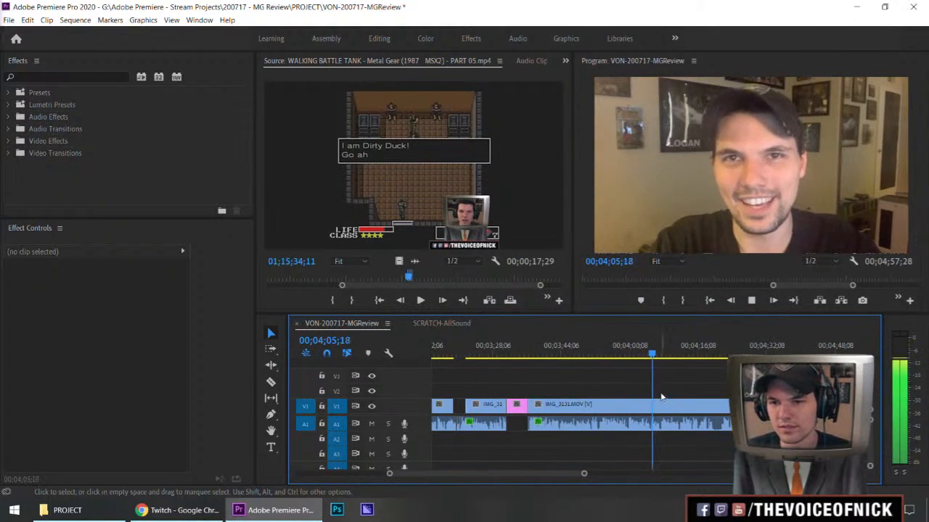
left_click_drag(525, 473, 536, 473)
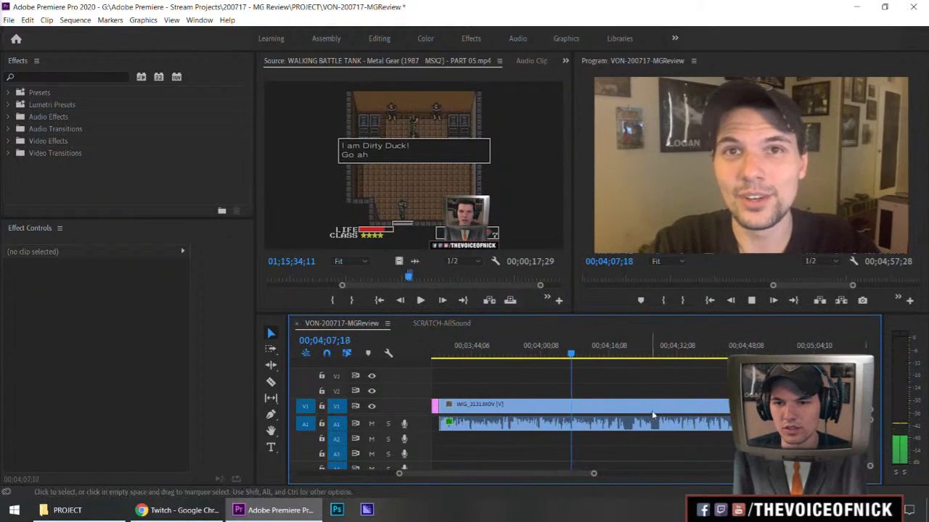
left_click_drag(640, 384, 614, 390)
key("minus")
key("equal")
key("equal")
key("equal")
key("minus")
left_click_drag(704, 378, 721, 383)
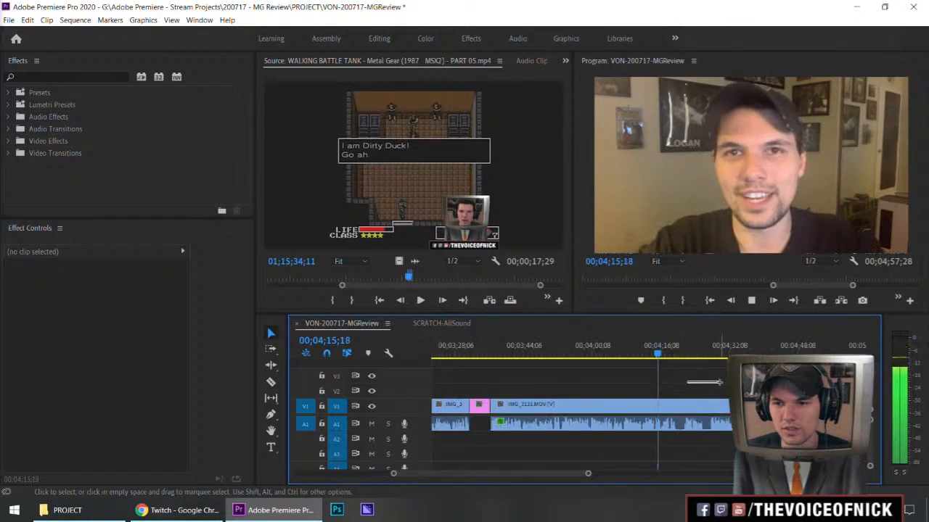
key("equal")
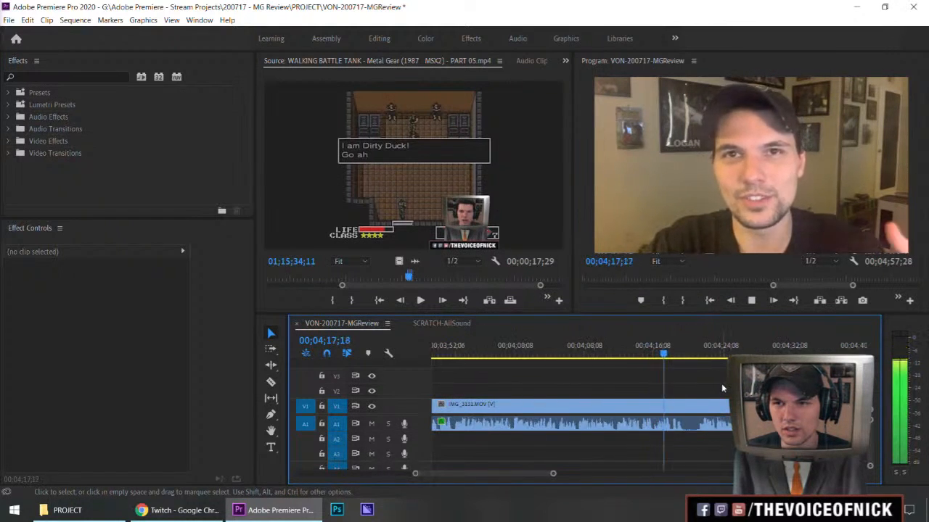
key("equal")
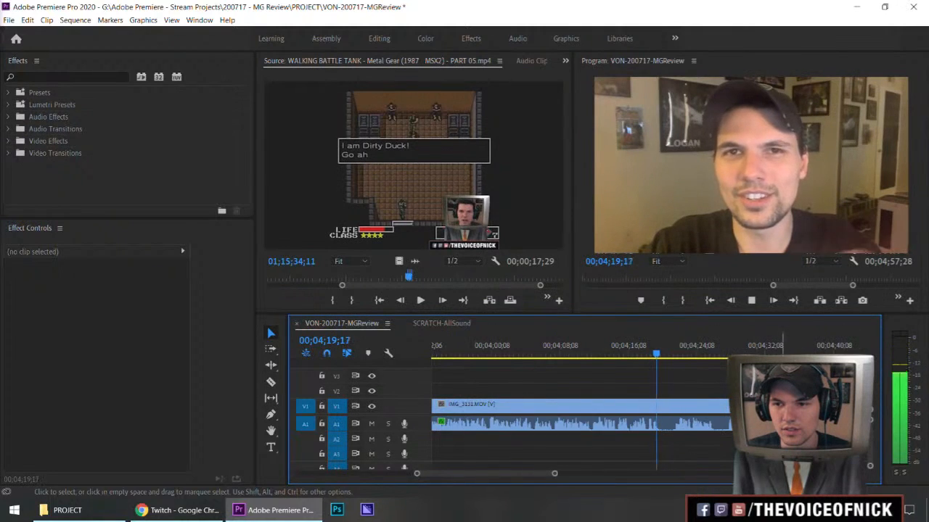
key("minus")
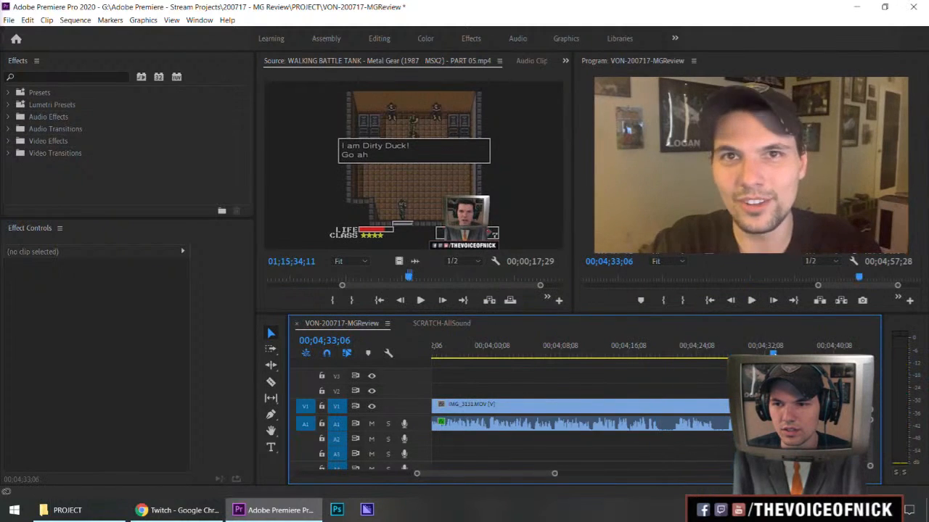
key("minus")
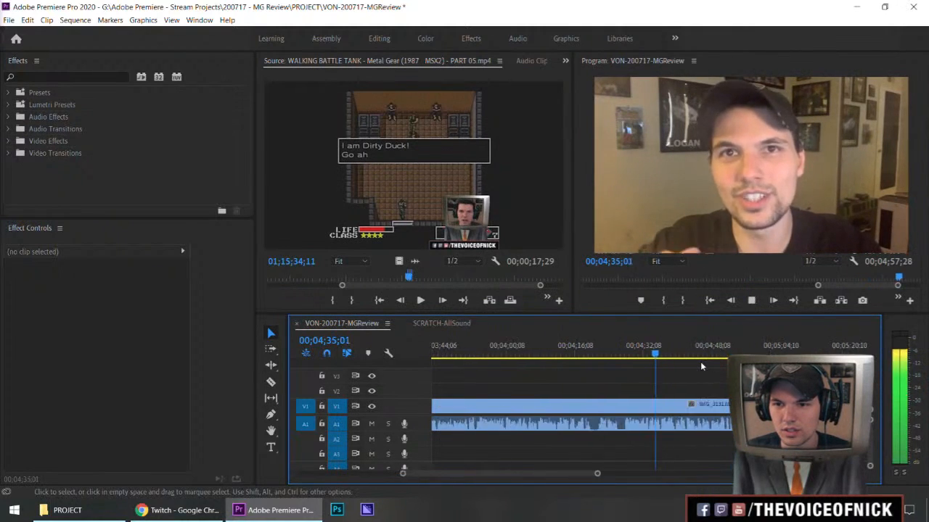
Replay the clip from about 00;04;13 and split it at about 00;04;18.
left_click(555, 345)
key("space")
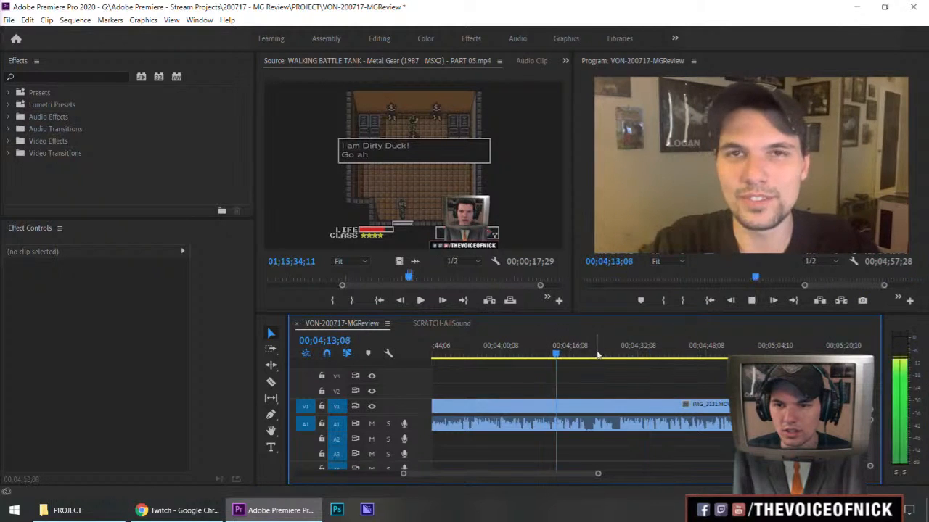
key("equal")
key("equal")
key("space")
key("c")
left_click(653, 407)
key("minus")
key("minus")
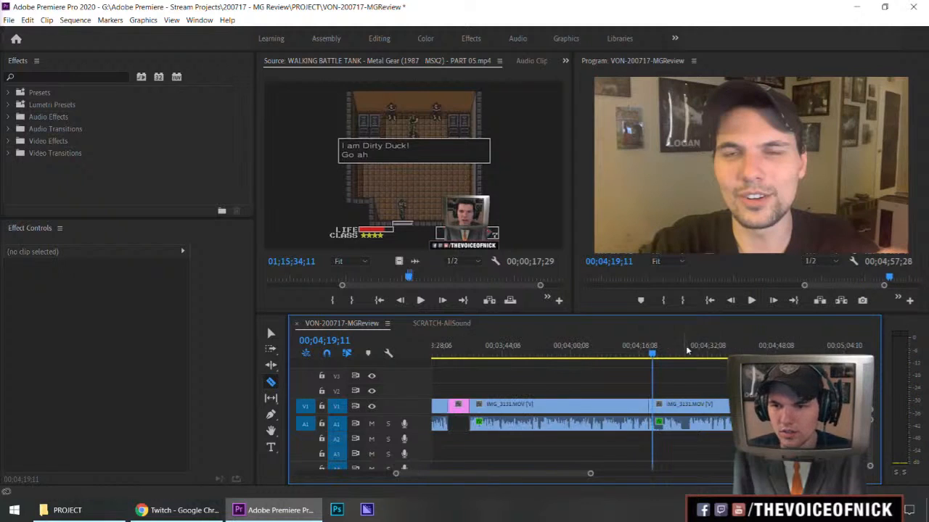
Review the second part of the split clip and cut it again at about 00;04;32.
left_click(715, 351)
key("equal")
key("space")
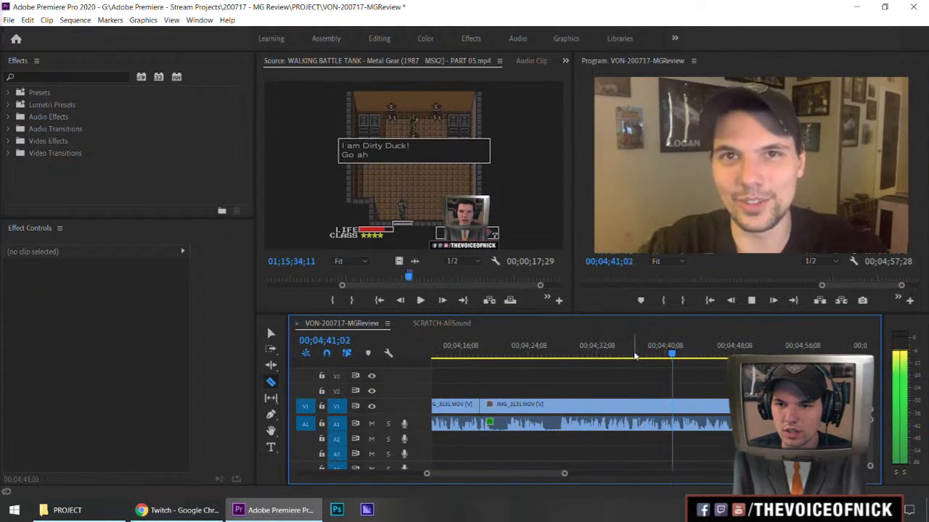
key("space")
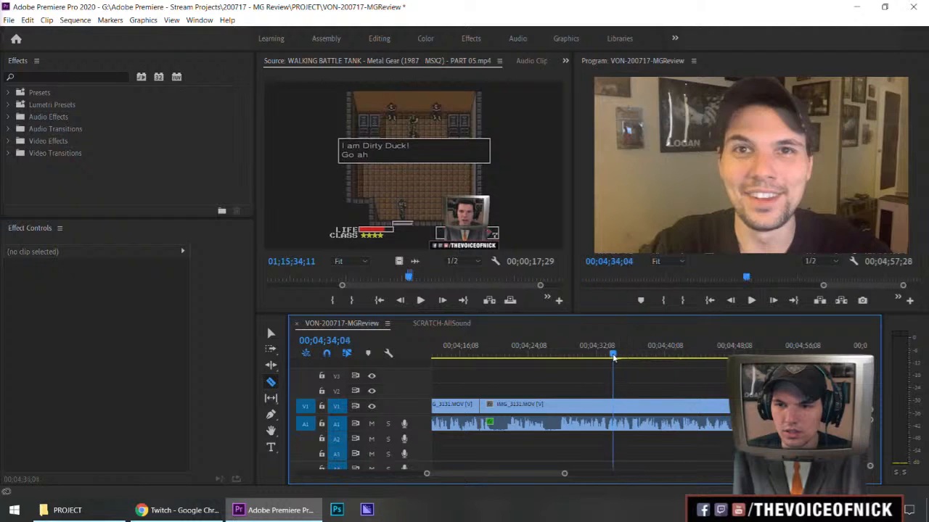
left_click_drag(615, 357, 603, 358)
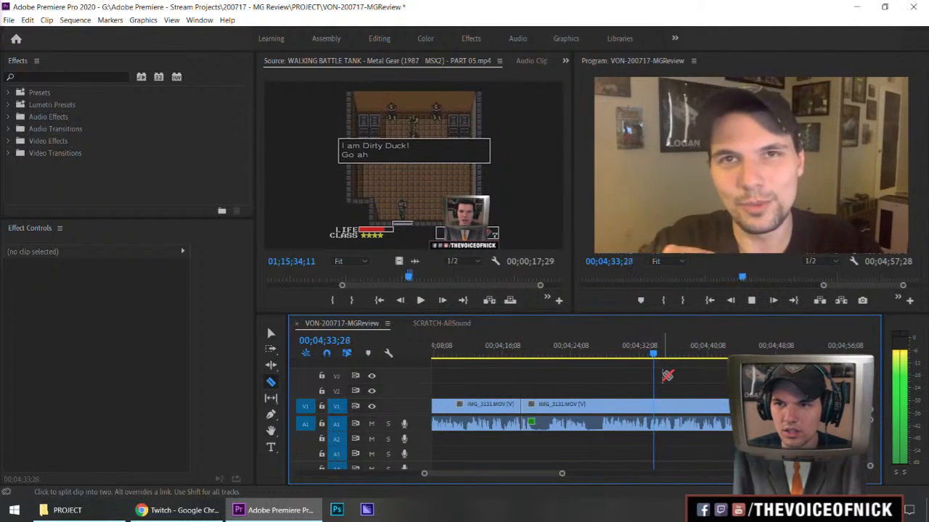
left_click(577, 357)
key("space")
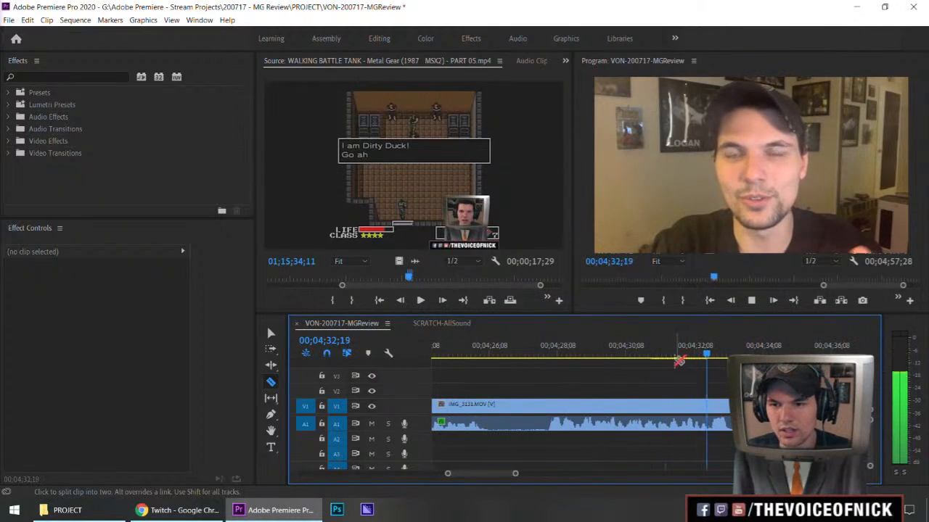
left_click(678, 357)
left_click(683, 357)
left_click(681, 407)
Delete the segment between the two cuts, close the gap, and play across the new join.
key("v")
left_click_drag(660, 382, 617, 466)
key("Delete")
key("minus")
left_click(609, 418)
key("Delete")
key("minus")
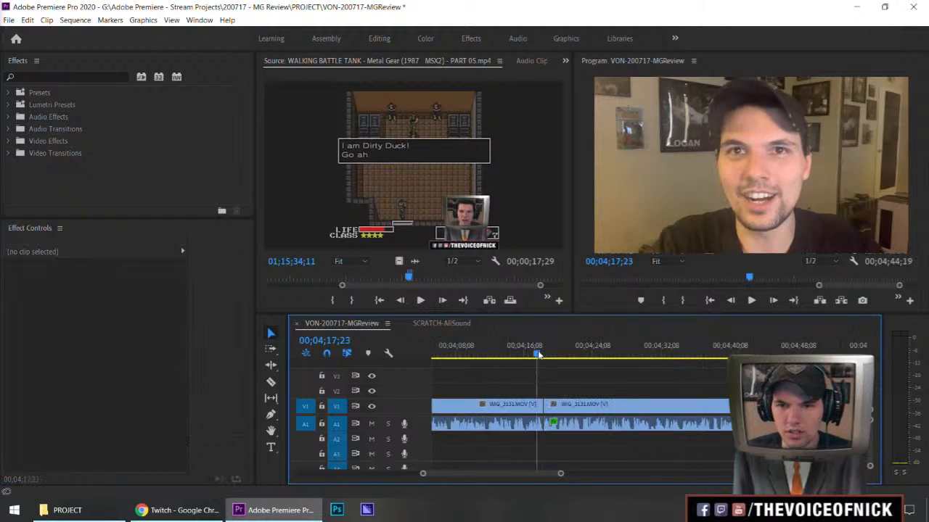
key("equal")
key("space")
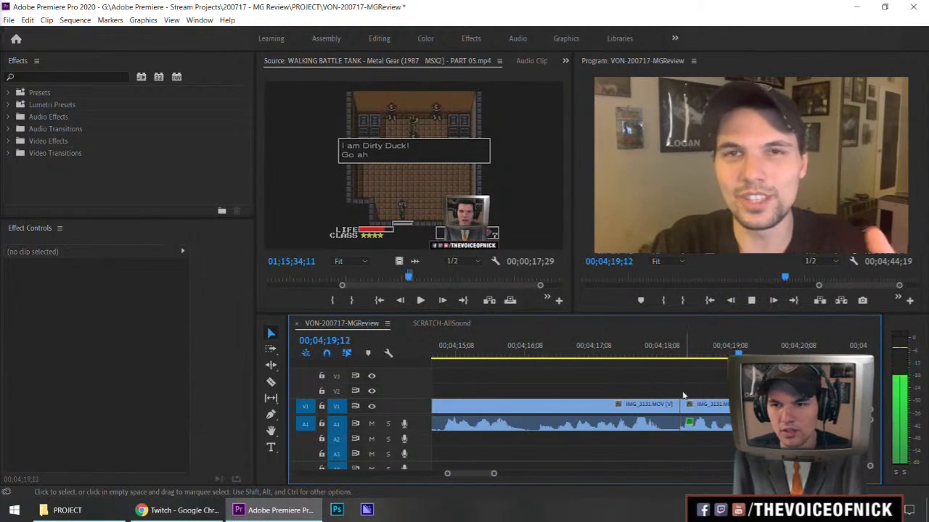
Trim the end of the clip before the cut near 00;04;18 and apply a Constant Power transition to the start of the following audio.
key("space")
left_click_drag(678, 409, 672, 408)
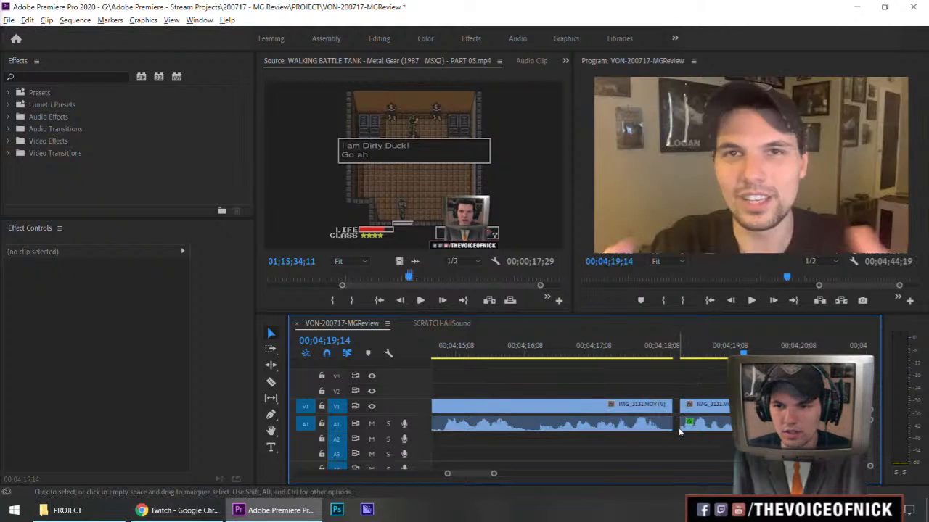
right_click(681, 428)
left_click(718, 419)
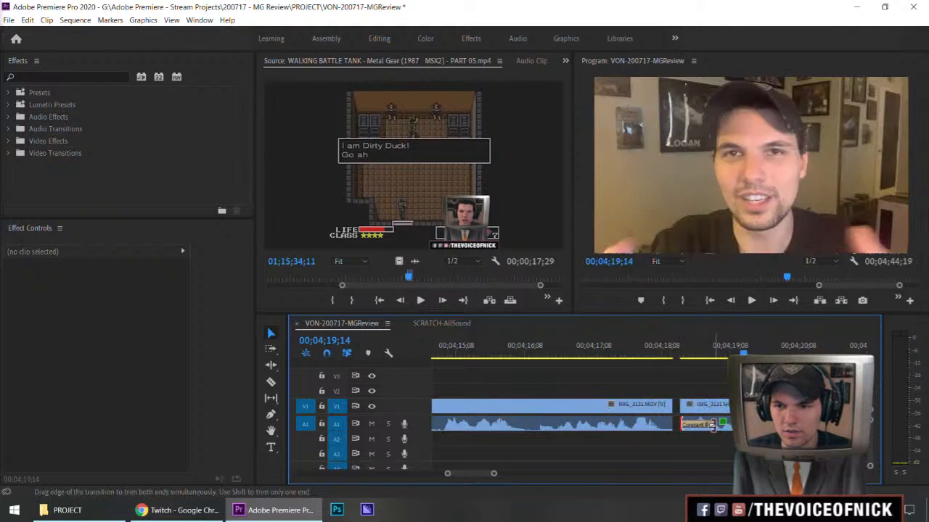
Shorten the audio transition after the cut near 00;04;18 and play across the join.
left_click_drag(688, 425, 690, 425)
left_click(662, 343)
key("space")
left_click(715, 380)
key("space")
left_click(613, 348)
key("space")
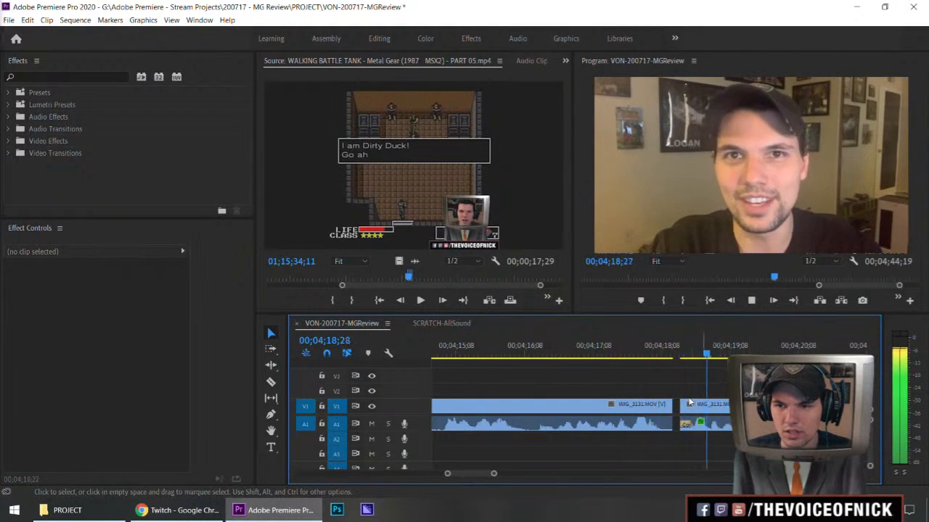
Extend the outgoing video back to the cut and add a short Constant Power fade at the end of its audio.
key("space")
right_click(669, 415)
left_click(695, 404)
left_click(608, 348)
key("space")
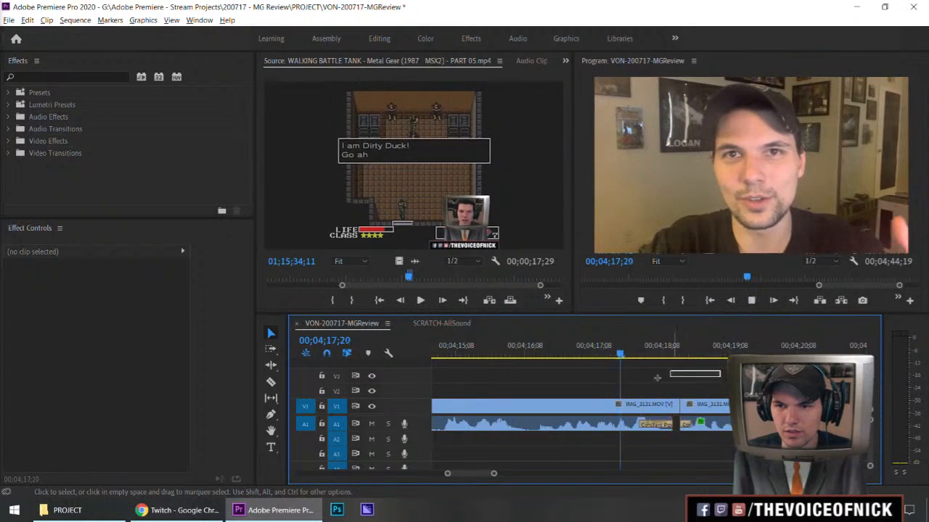
left_click(643, 424)
left_click(679, 374)
Listen through the clip after the cut up to about 00;04;32.
key("minus")
key("minus")
key("minus")
key("minus")
key("minus")
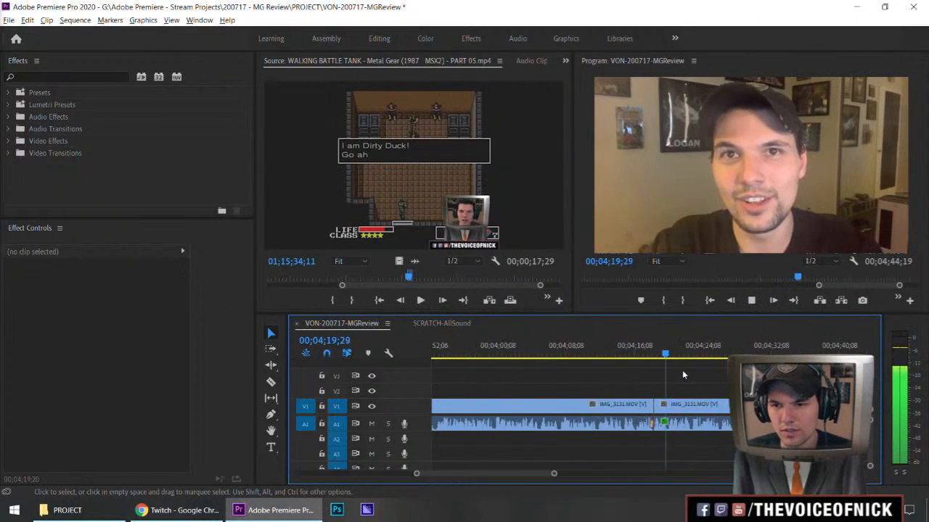
key("equal")
left_click_drag(680, 385, 718, 379)
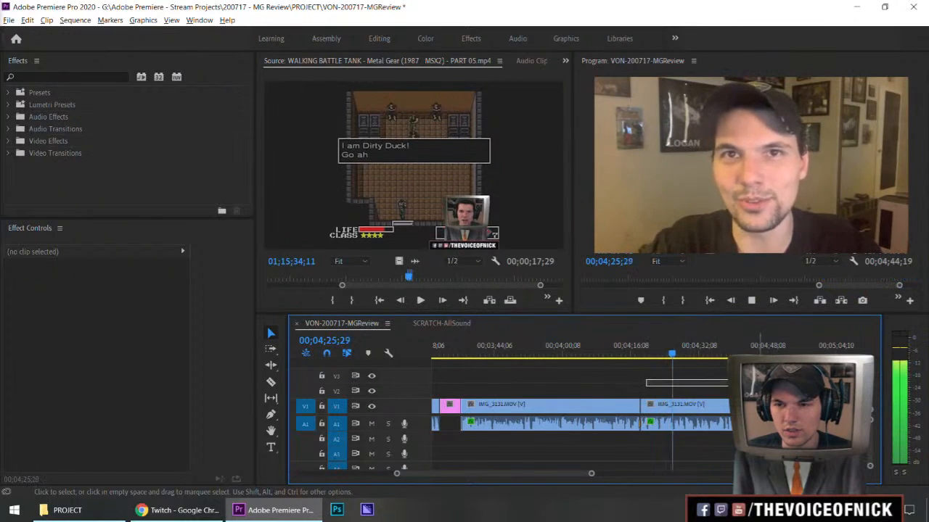
left_click_drag(728, 379, 729, 383)
key("minus")
key("minus")
key("equal")
key("equal")
key("equal")
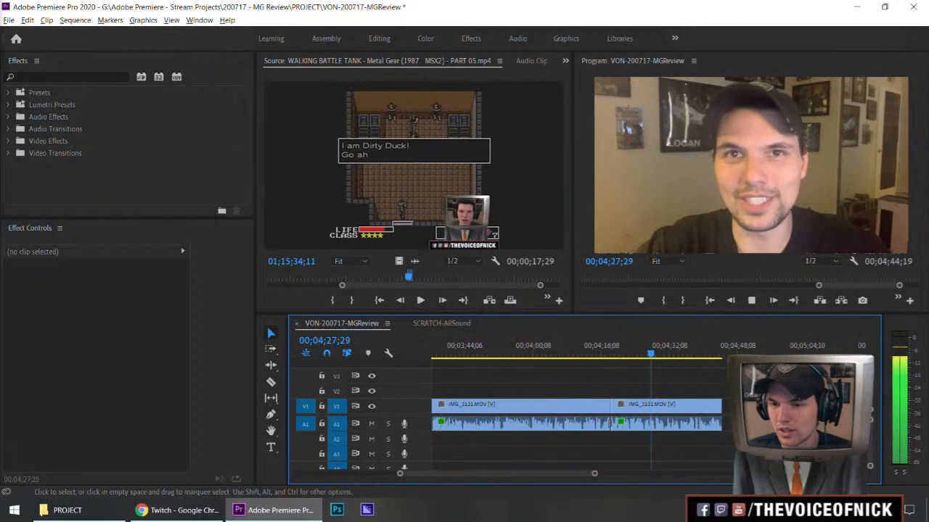
key("equal")
key("equal")
key("minus")
key("minus")
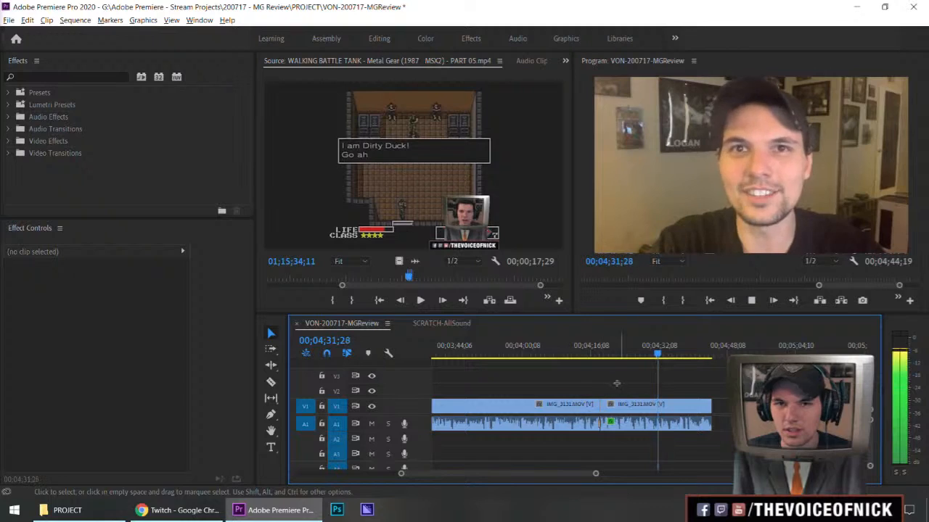
key("space")
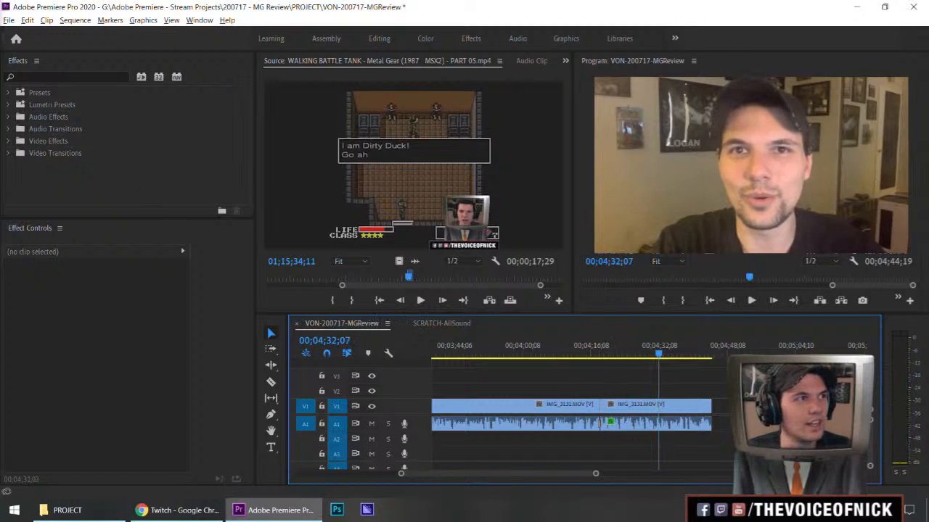
Insert the WALKING BATTLE TANK PART 05 clip from SCRATCH-GoodClips between the two talking clips near 00;04;18 and close the leftover gap.
left_click_drag(491, 385, 409, 433)
left_click(369, 324)
key("a")
left_click_drag(621, 408, 745, 408)
left_click_drag(682, 390, 669, 401)
key("v")
key("Up")
key("ctrl+v")
left_click(683, 405)
key("Delete")
Play from the end of the talking clip into the inserted gameplay clip, up to about 00;04;27.
left_click_drag(632, 354, 584, 355)
key("minus")
key("equal")
key("space")
key("equal")
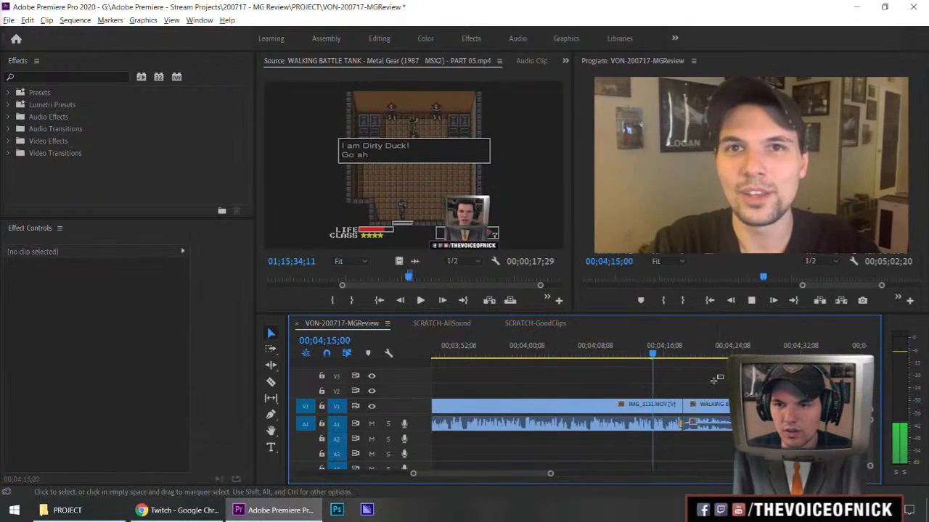
key("minus")
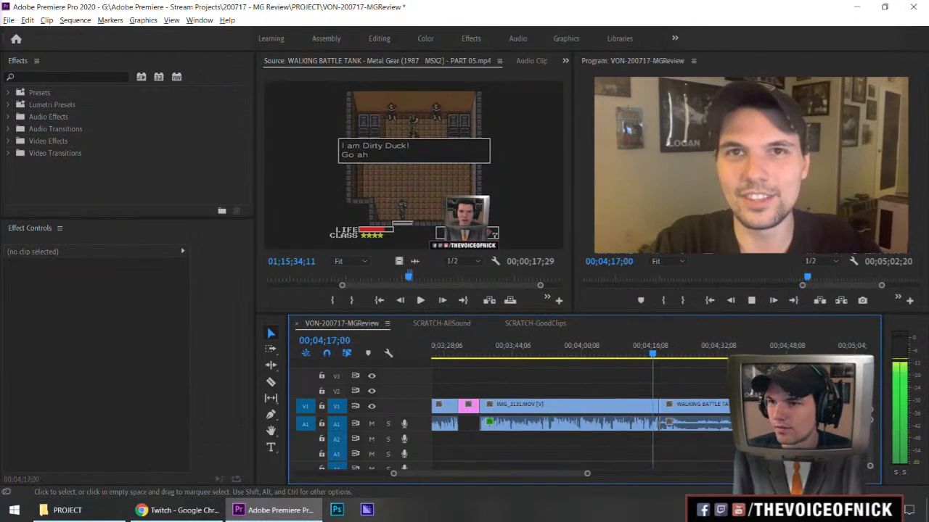
key("equal")
key("equal")
key("minus")
key("minus")
key("minus")
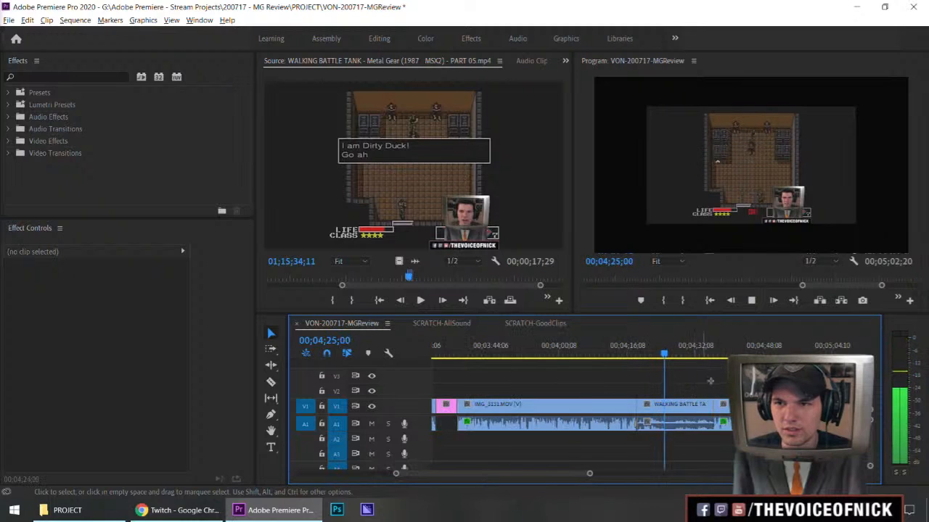
key("minus")
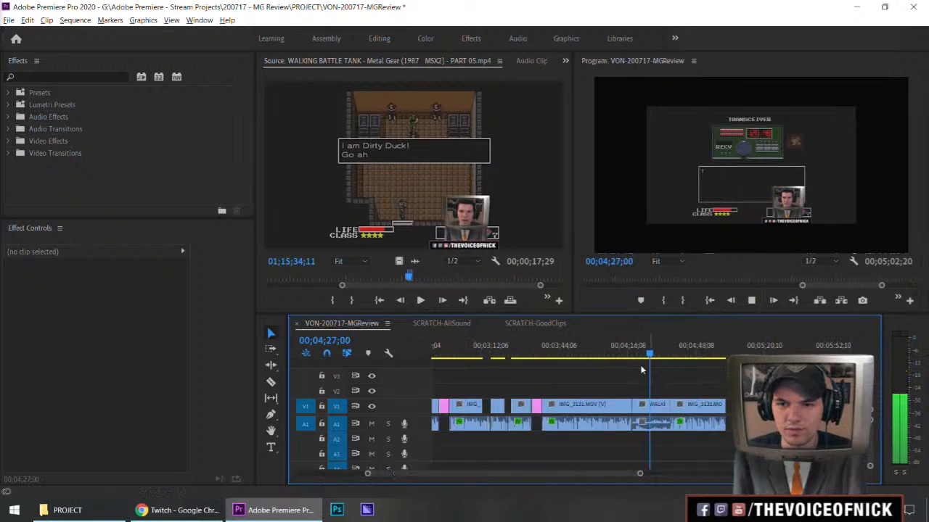
key("equal")
key("space")
Replay the talking clip before the gameplay footage and split it at 00;04;07;14.
left_click(551, 349)
key("space")
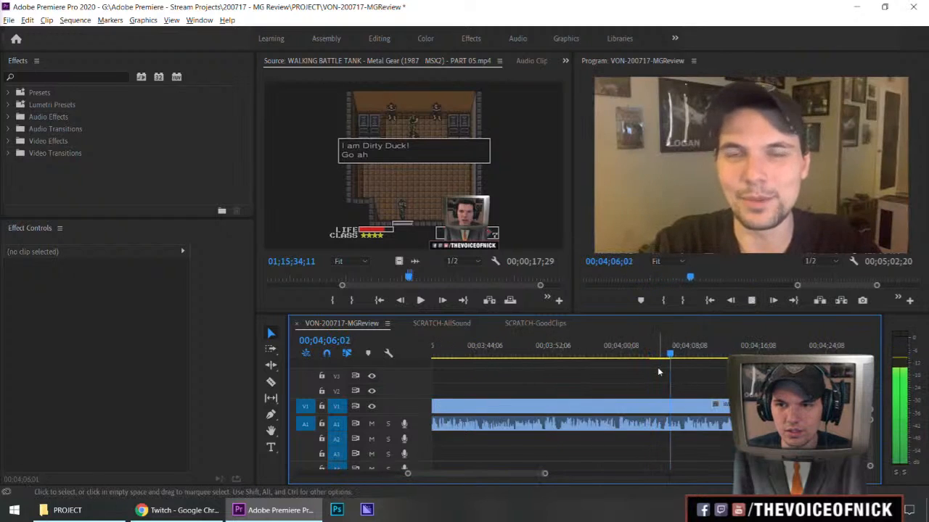
key("space")
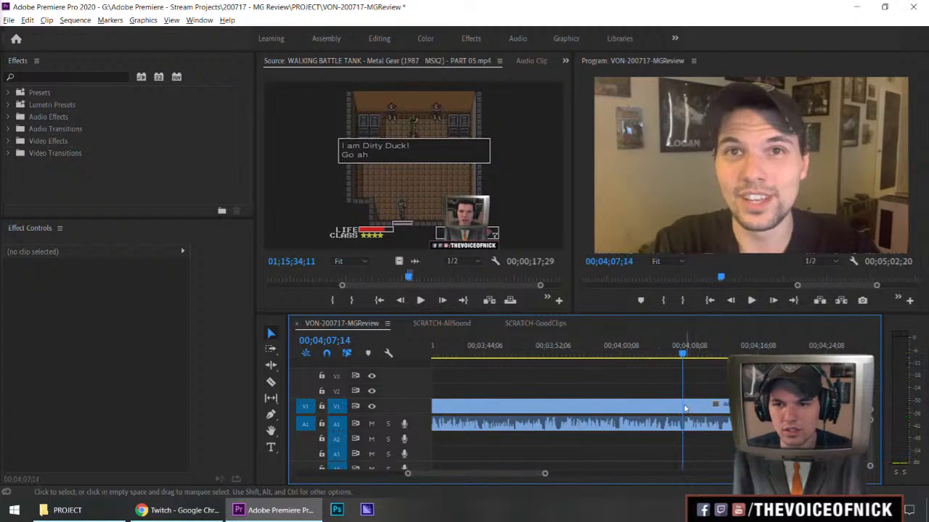
key("ctrl+k")
Delete the talking segment between 00;04;07;14 and the gameplay clip, and close the gap.
left_click(700, 408)
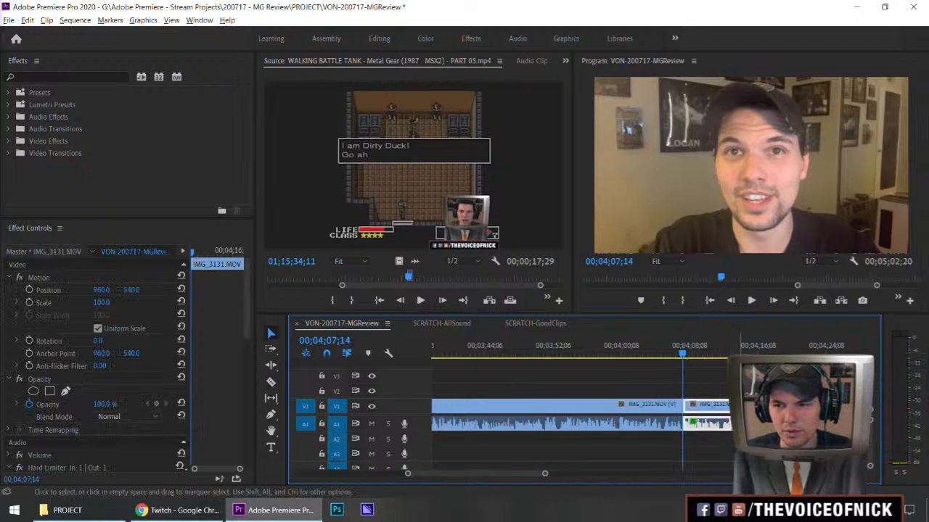
key("Delete")
left_click(715, 407)
key("Delete")
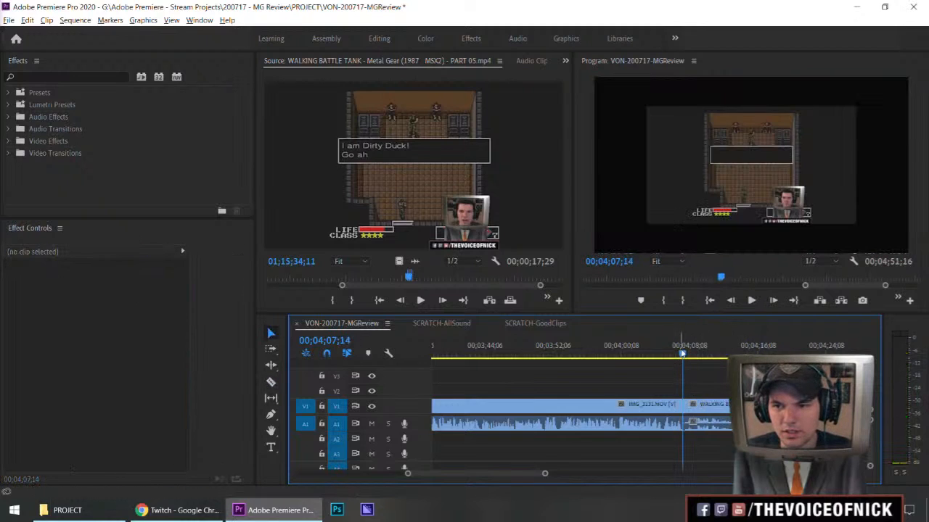
Play across the new join at 00;04;07;14 and into the gameplay clip up to about 00;04;14.
left_click(674, 352)
key("space")
key("minus")
key("equal")
key("minus")
key("minus")
key("equal")
key("minus")
key("equal")
key("minus")
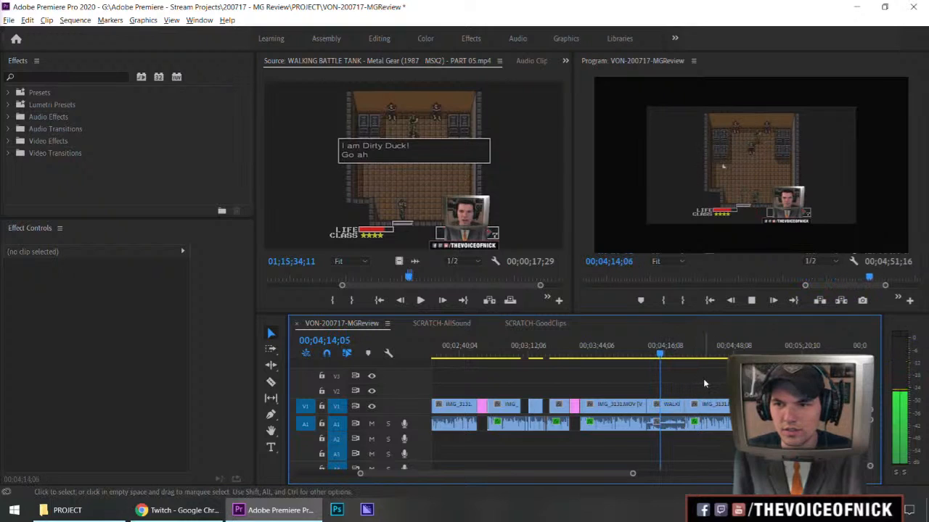
Check the join at the end of the gameplay clip and listen through the last talking clip to the sequence's end.
left_click(683, 354)
key("space")
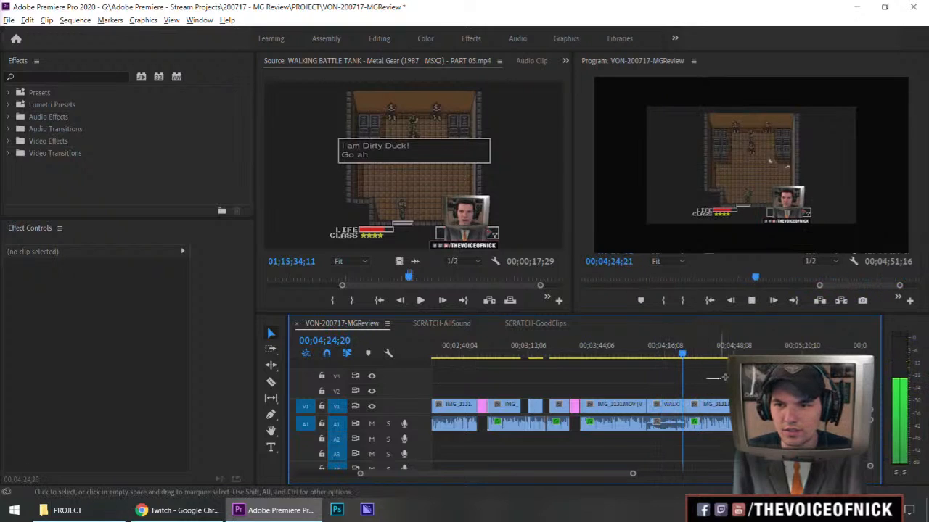
left_click(682, 355)
left_click(680, 354)
key("space")
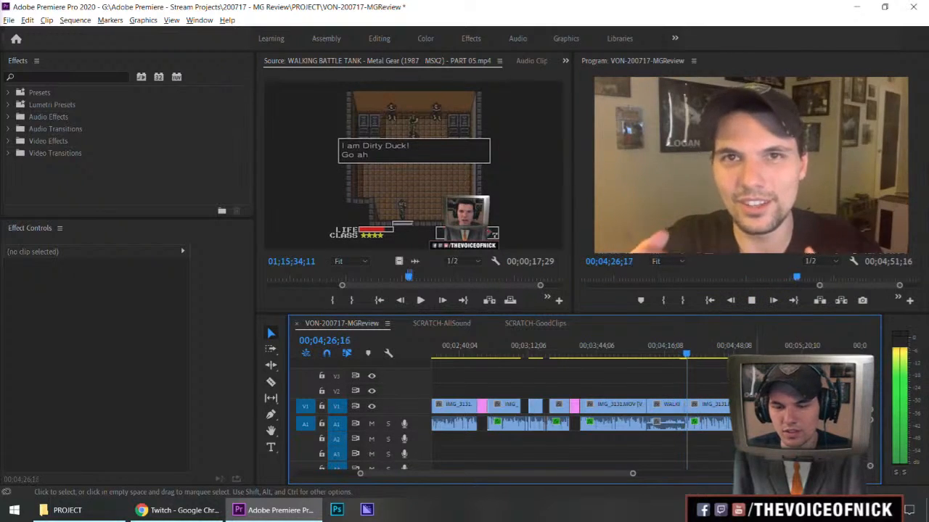
key("minus")
key("minus")
key("equal")
key("equal")
key("equal")
key("equal")
key("equal")
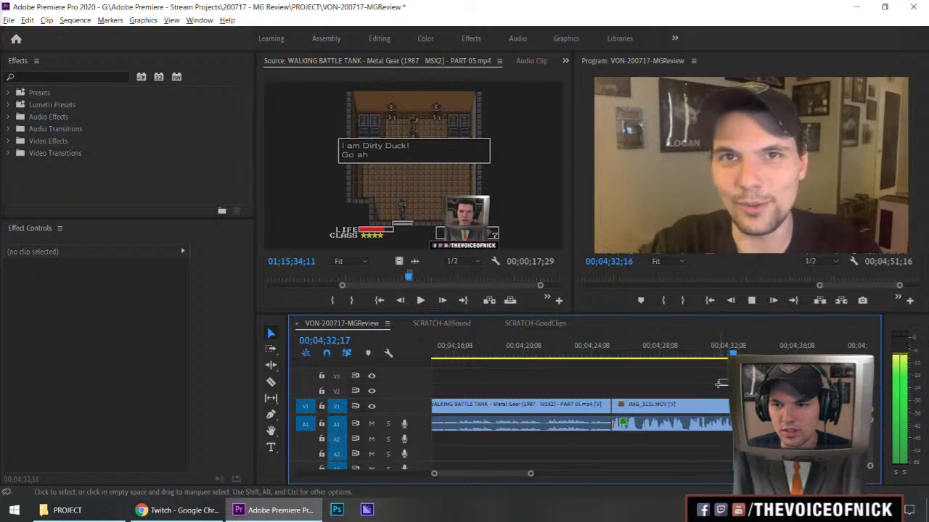
key("minus")
key("minus")
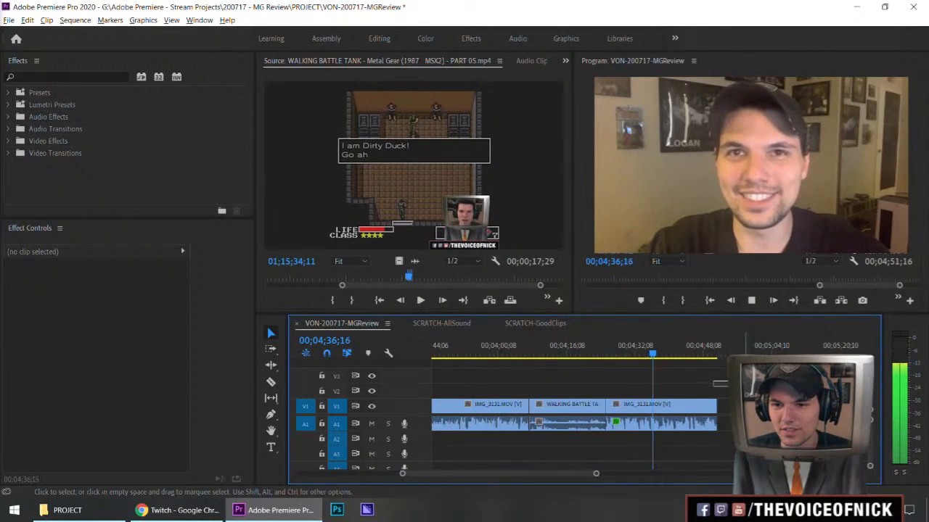
key("minus")
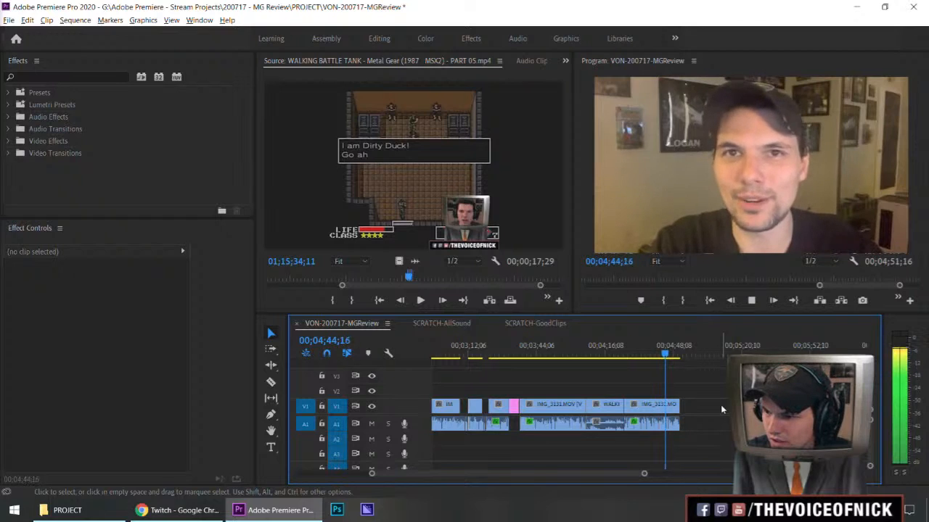
key("minus")
key("equal")
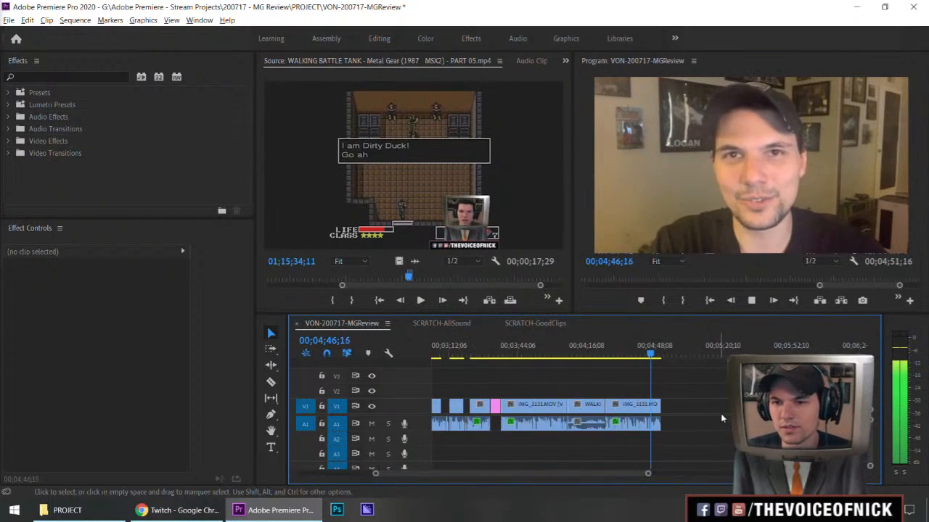
key("equal")
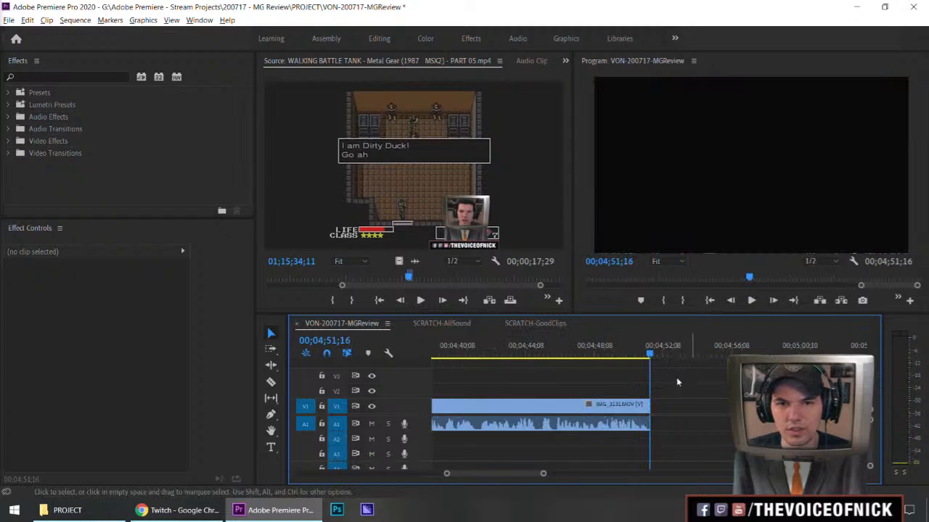
Duplicate the red separator clip to the end of the sequence at 00;04;51;16 and save the project.
key("minus")
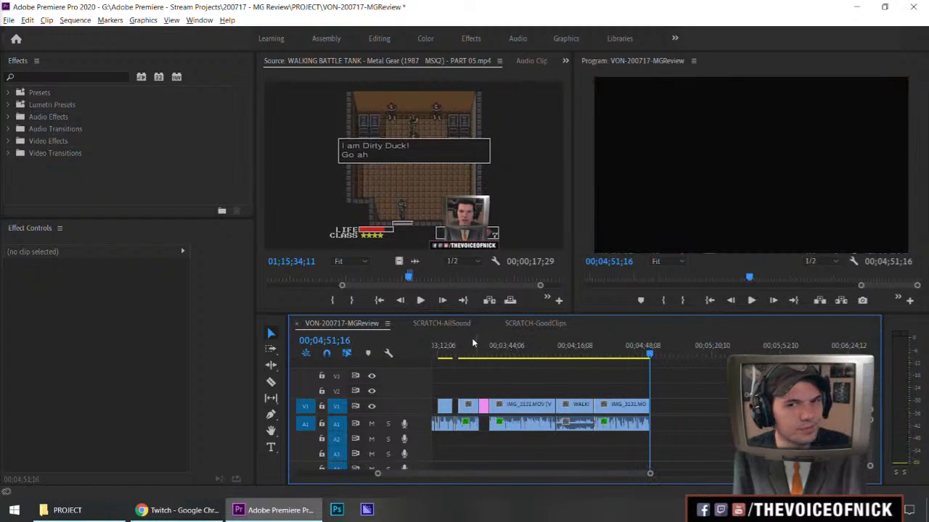
left_click_drag(484, 405, 657, 406)
left_click(683, 381)
key("ctrl+s")
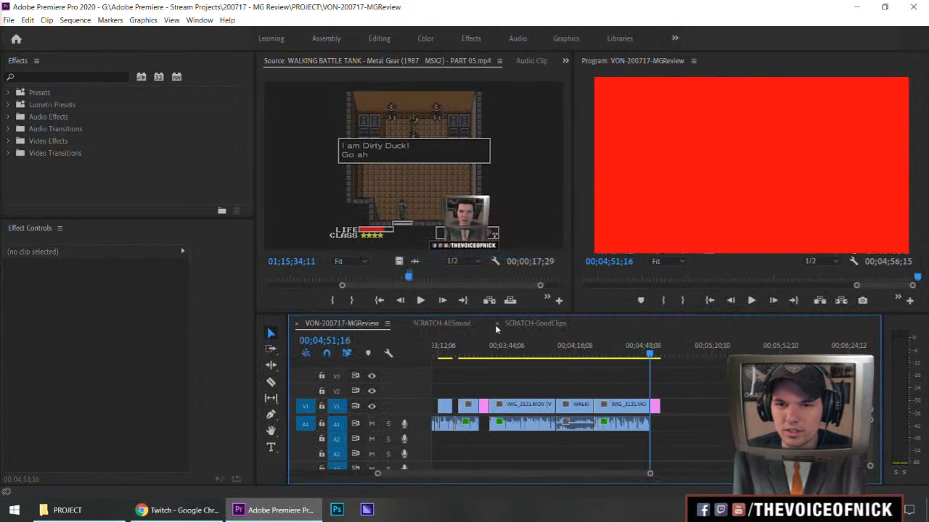
Copy the take at the 00;09;26;29 marker in SCRATCH-AllSound and paste it after the last red separator in VON-200717-MGReview.
left_click(443, 323)
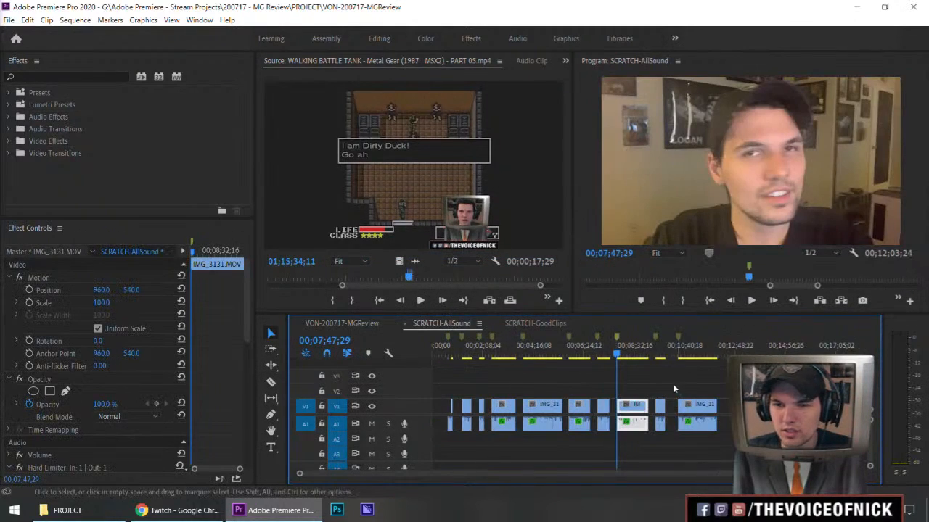
left_click(655, 345)
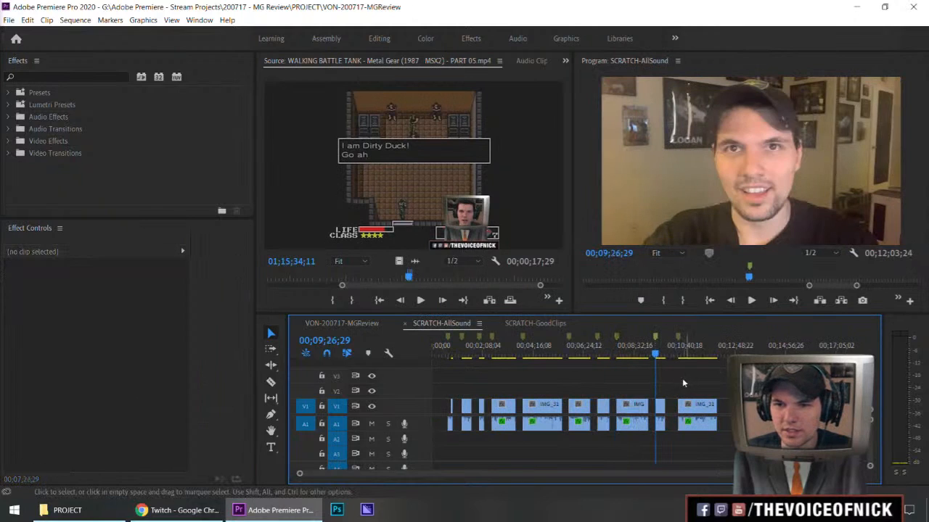
left_click(342, 323)
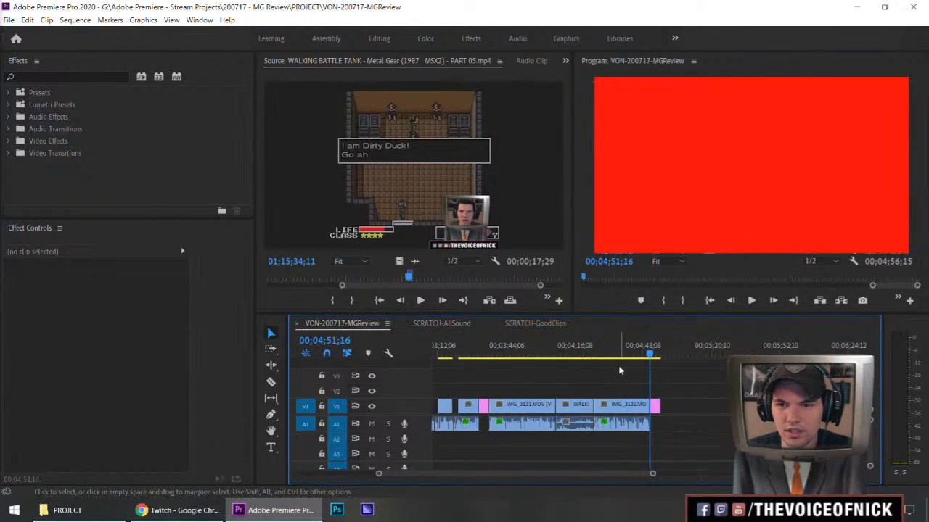
left_click(687, 355)
key("Up")
key("ctrl+v")
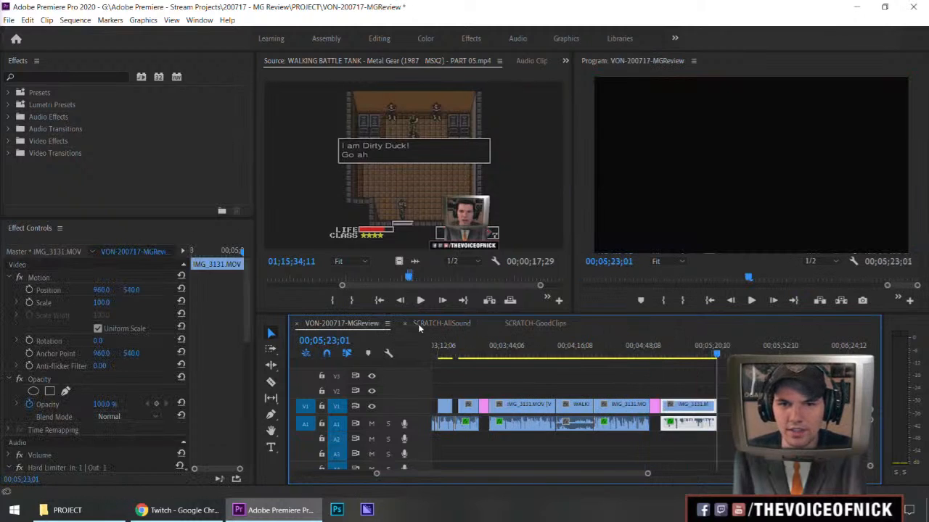
Copy the final take from SCRATCH-AllSound and paste it at 00;05;23;01 in VON-200717-MGReview.
left_click(420, 324)
left_click(686, 408)
left_click(351, 323)
key("ctrl+v")
Move the two newly pasted takes later on the timeline, leaving gaps after the red separator and between the takes.
key("minus")
left_click_drag(558, 383, 534, 418)
left_click_drag(561, 405, 576, 405)
left_click(578, 388)
Listen to the first of the newly pasted takes up to about 00;05;14.
left_click(534, 358)
key("equal")
key("equal")
key("space")
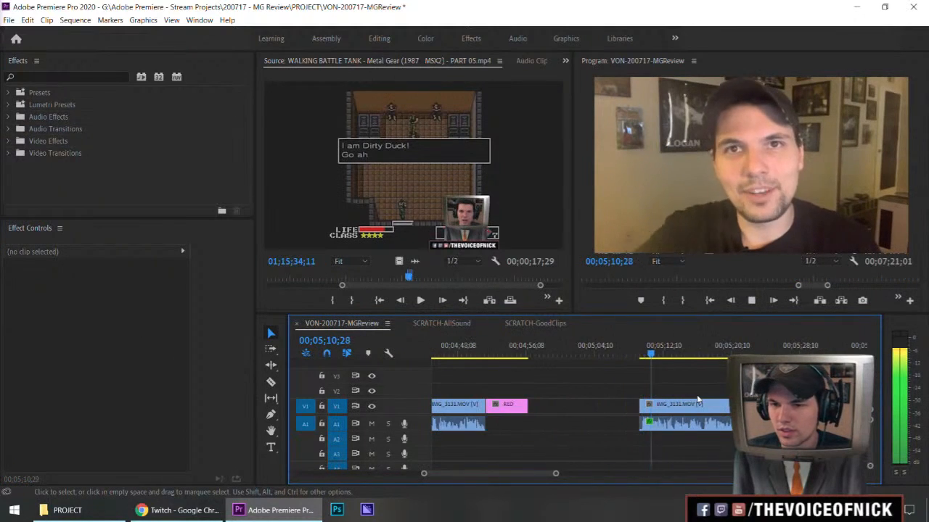
left_click_drag(502, 473, 506, 473)
key("minus")
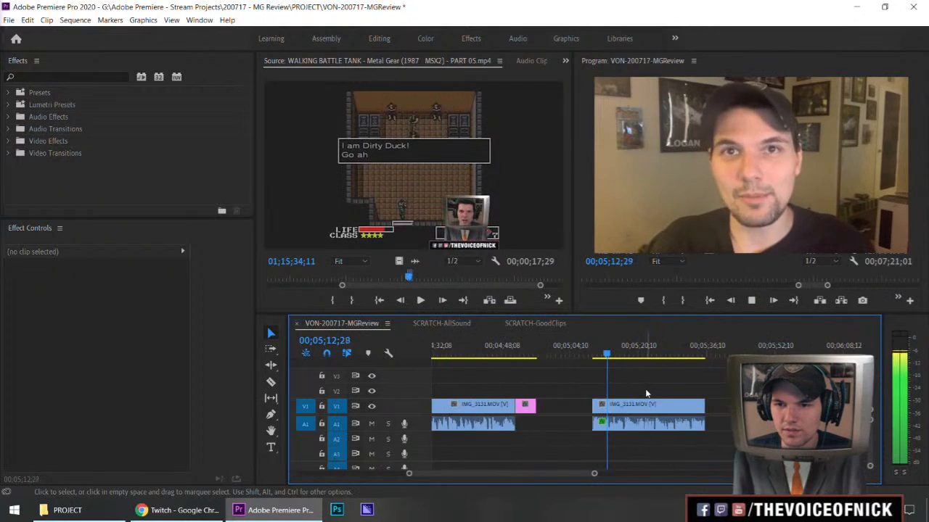
key("minus")
key("minus")
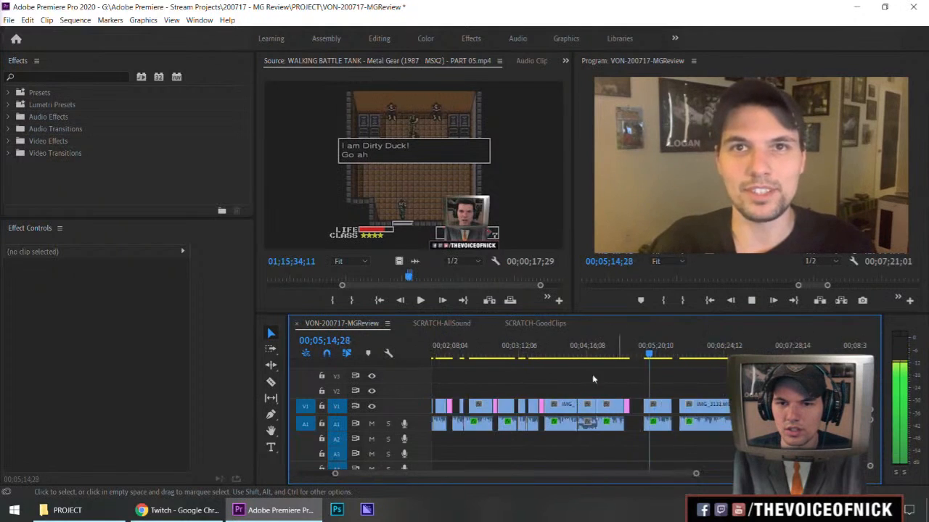
Play back the early part of the sequence, stopping at 00;00;39;14.
key("minus")
left_click_drag(437, 350, 441, 352)
key("equal")
key("equal")
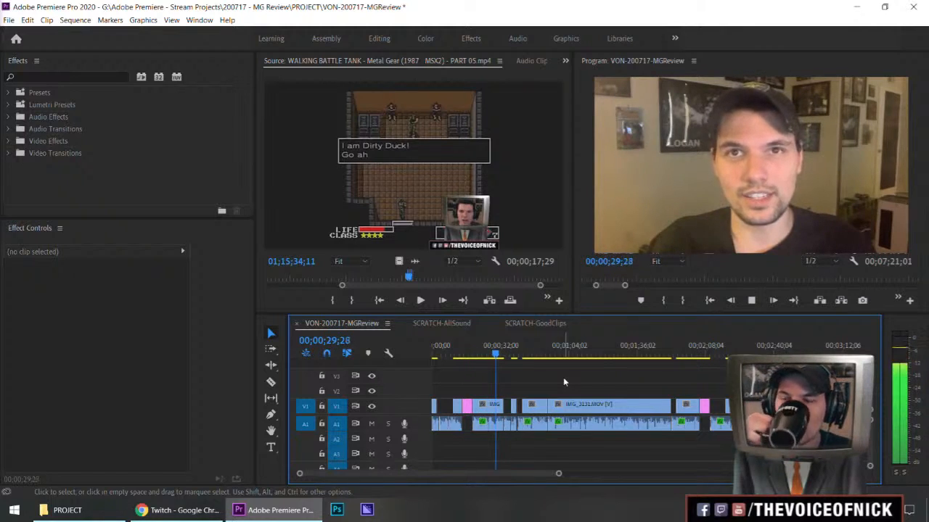
key("=")
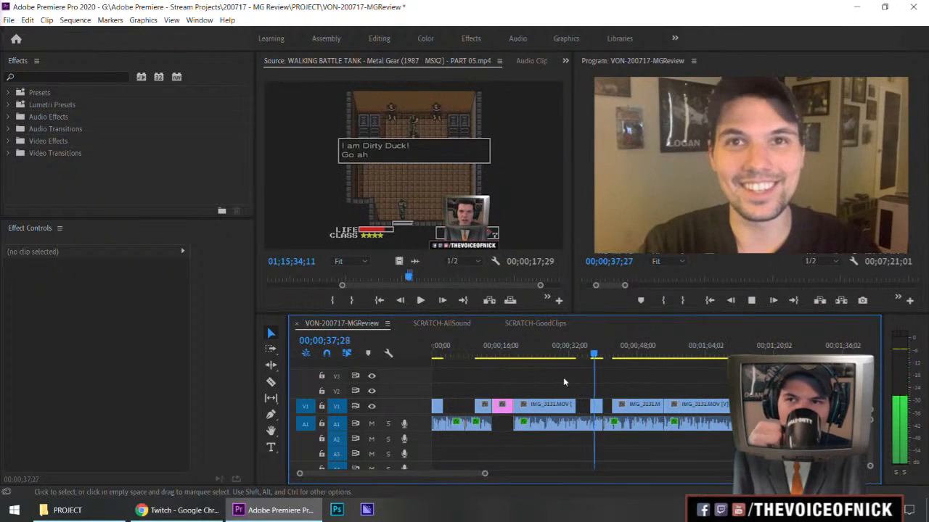
key("minus")
key("minus")
key("space")
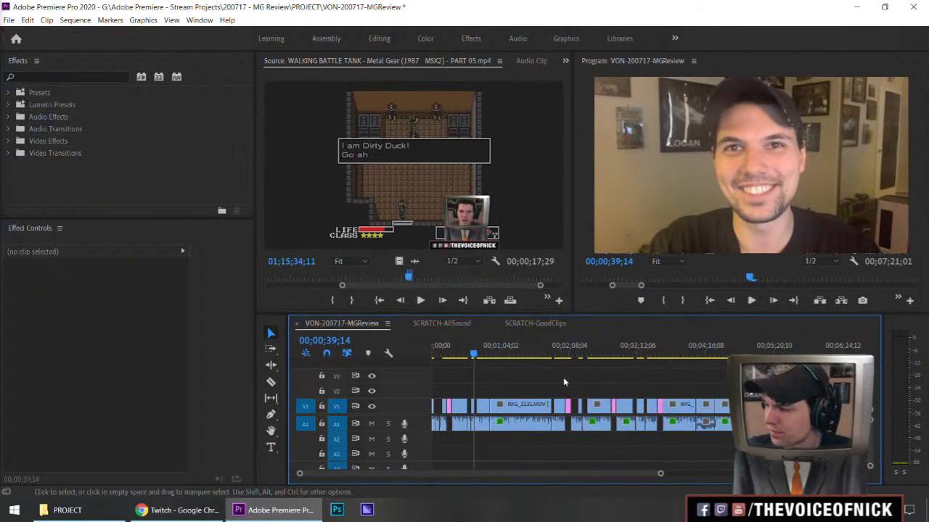
Listen to the first new take after the last red separator, and advance to the start of the second take at 00;05;42;29.
key("End")
key("Up")
key("Up")
key("Up")
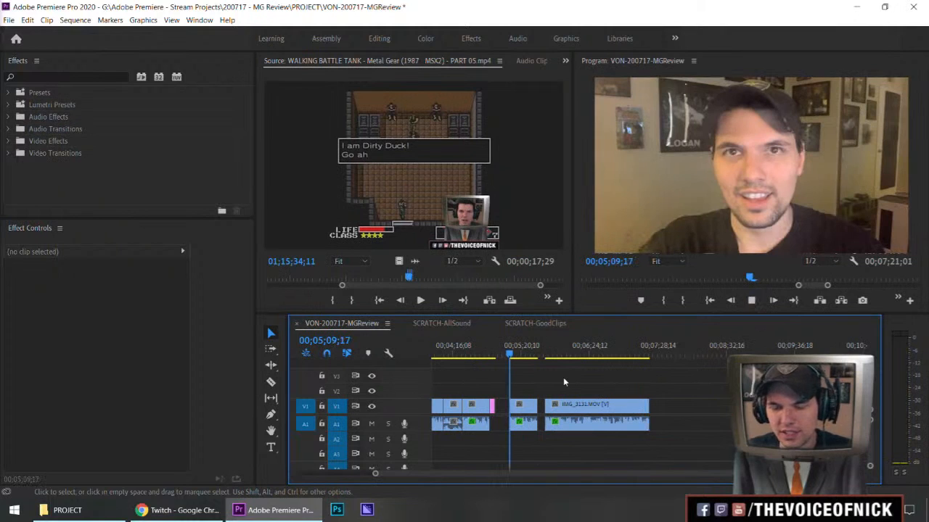
key("equal")
key("equal")
left_click(684, 349)
key("space")
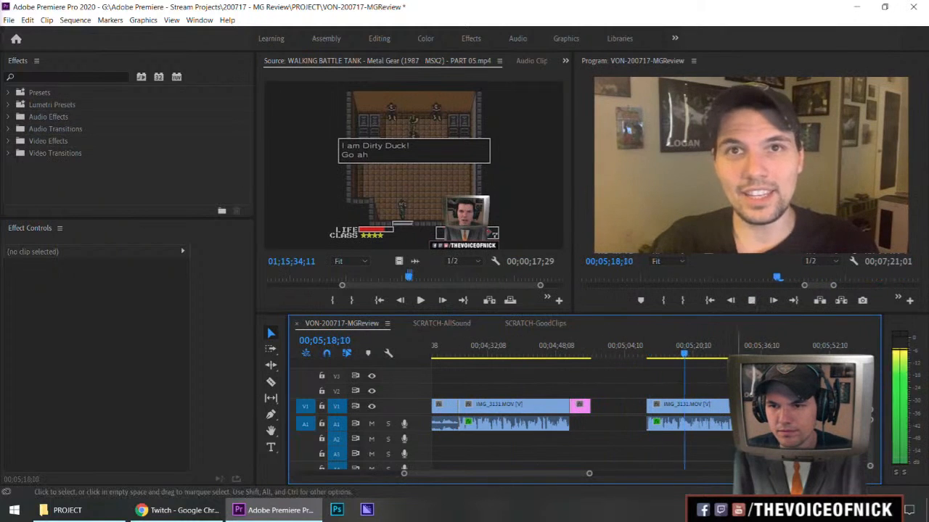
key("equal")
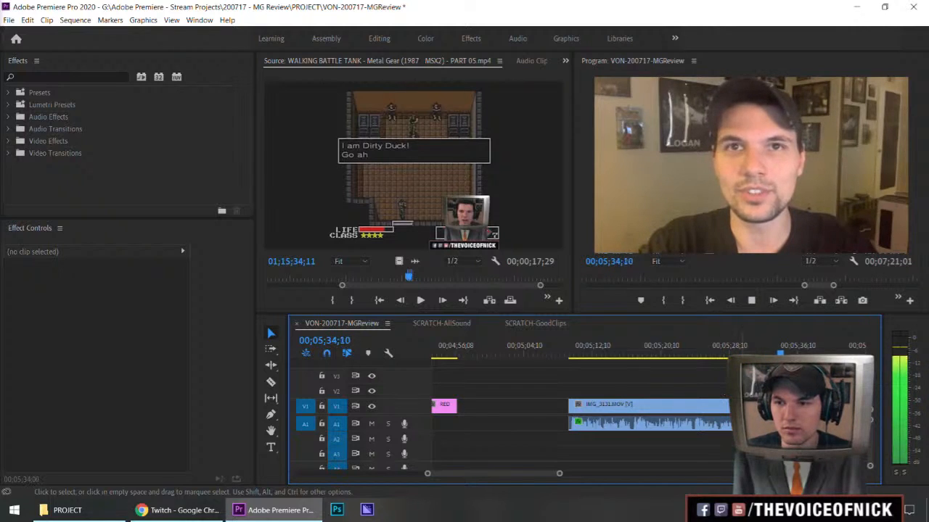
key("minus")
key("Down")
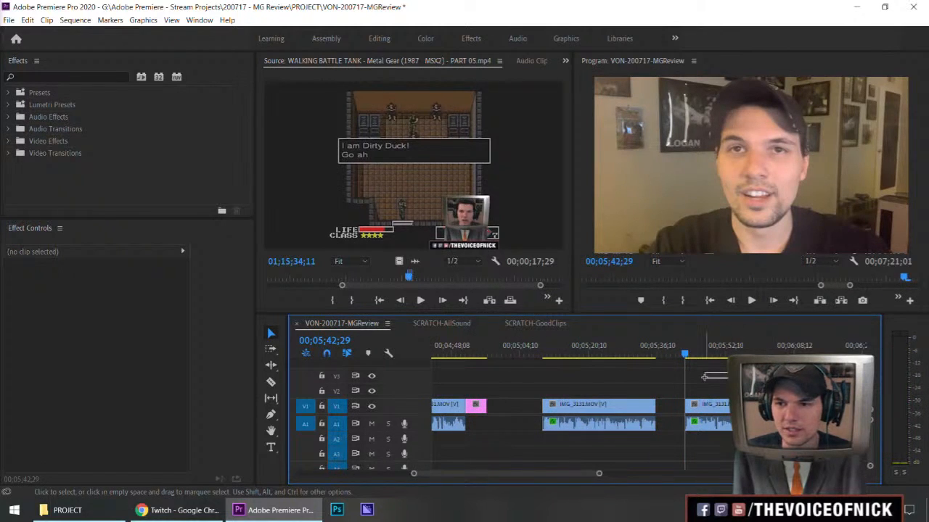
key("minus")
key("minus")
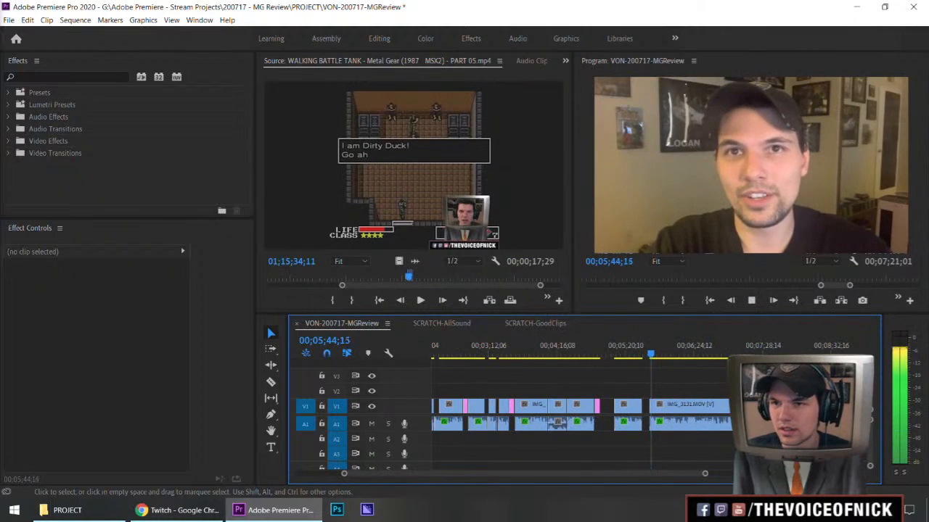
left_click(629, 408)
key("Delete")
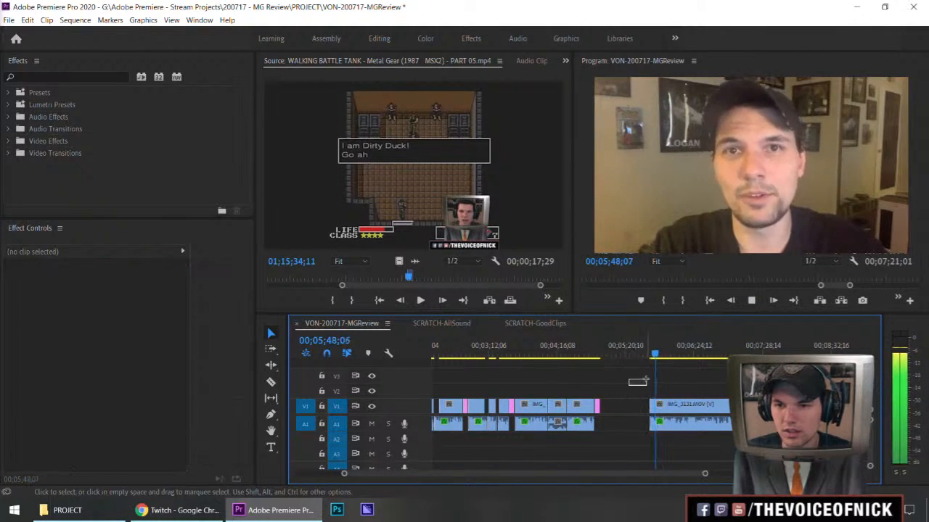
key("ctrl+z")
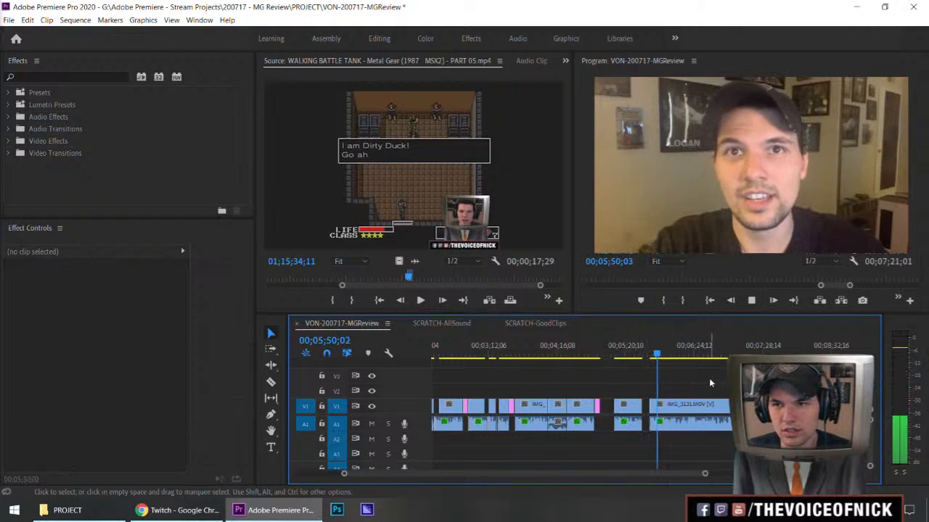
Listen to the second new take up to about 00;06;04.
key("equal")
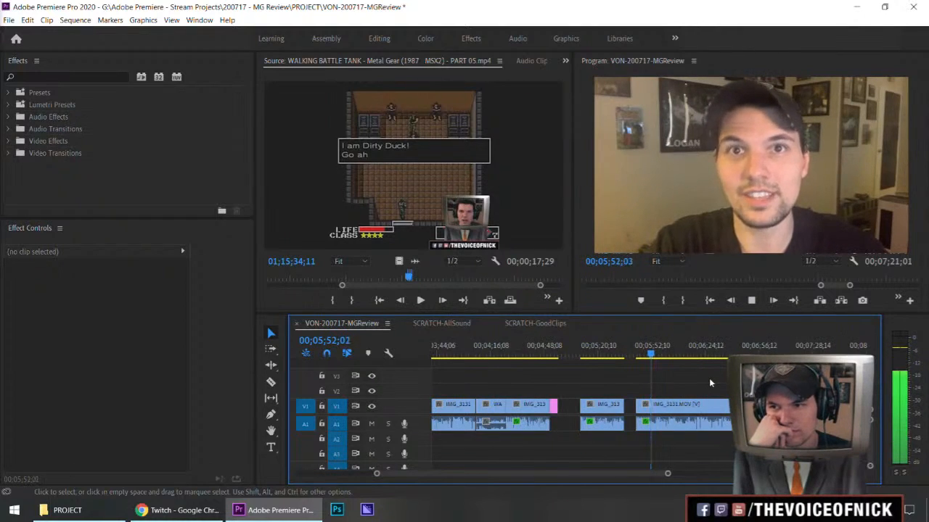
key("equal")
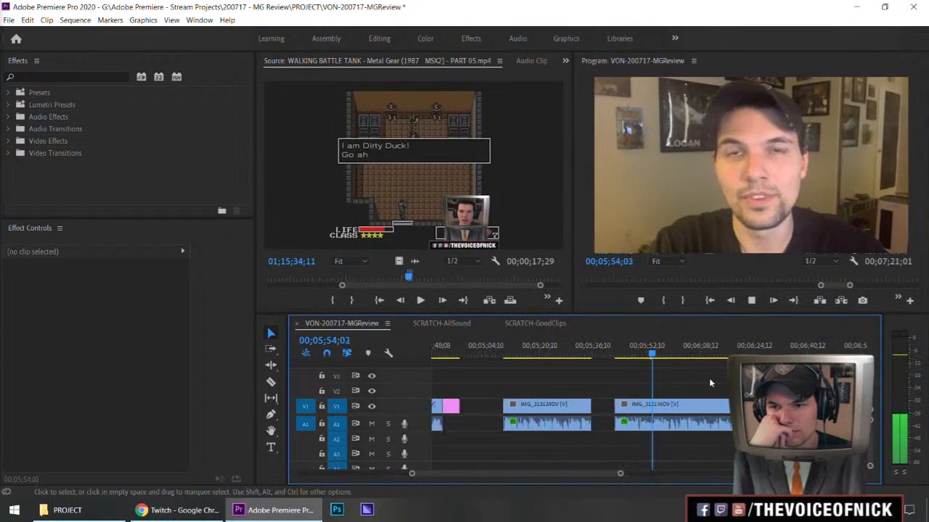
key("minus")
key("equal")
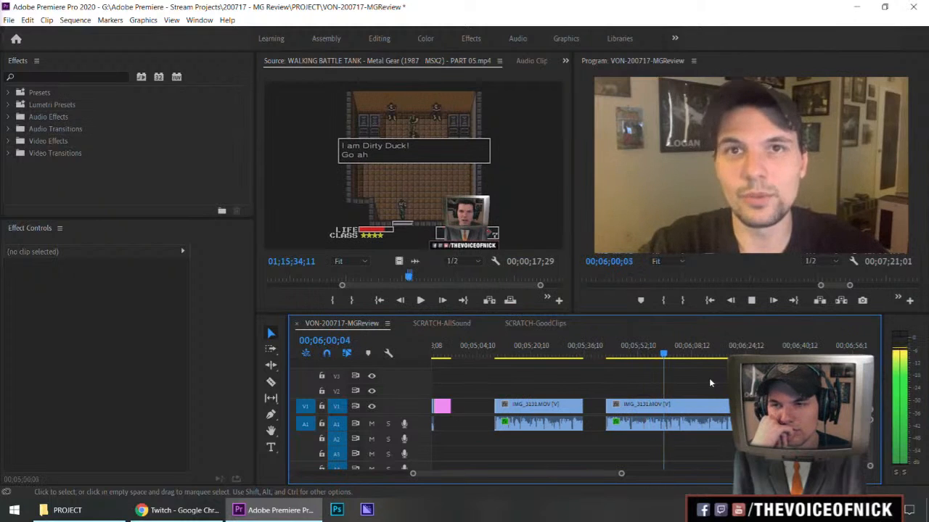
key("equal")
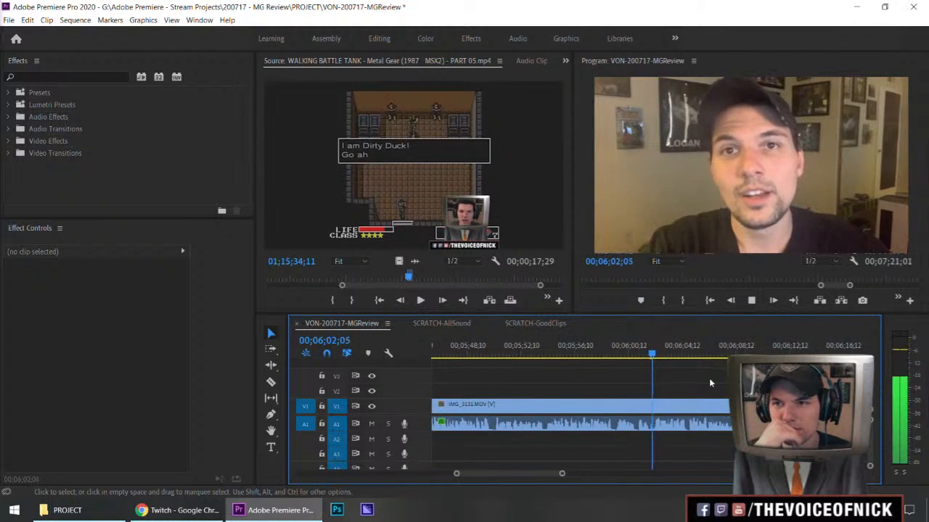
key("equal")
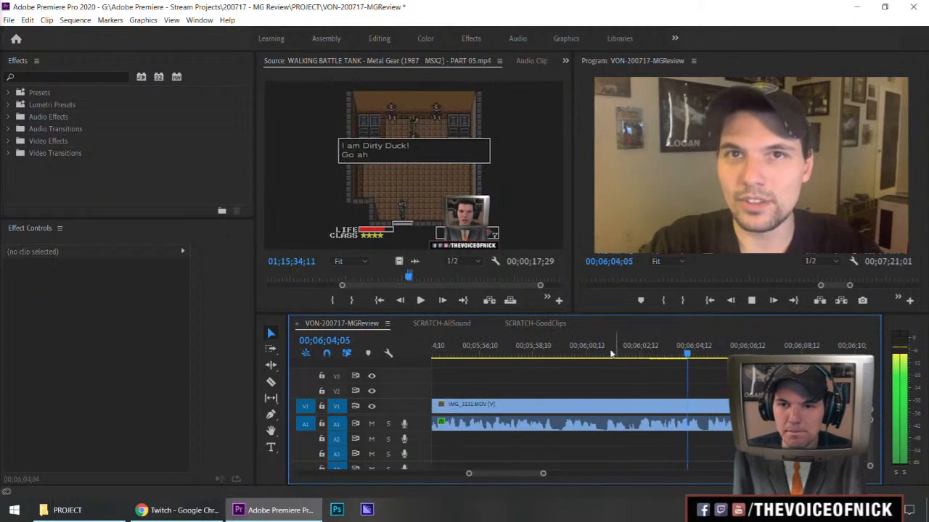
Replay the second new take around 00;06;01 and split it at about 00;06;01;00.
left_click(587, 351)
key("space")
key("c")
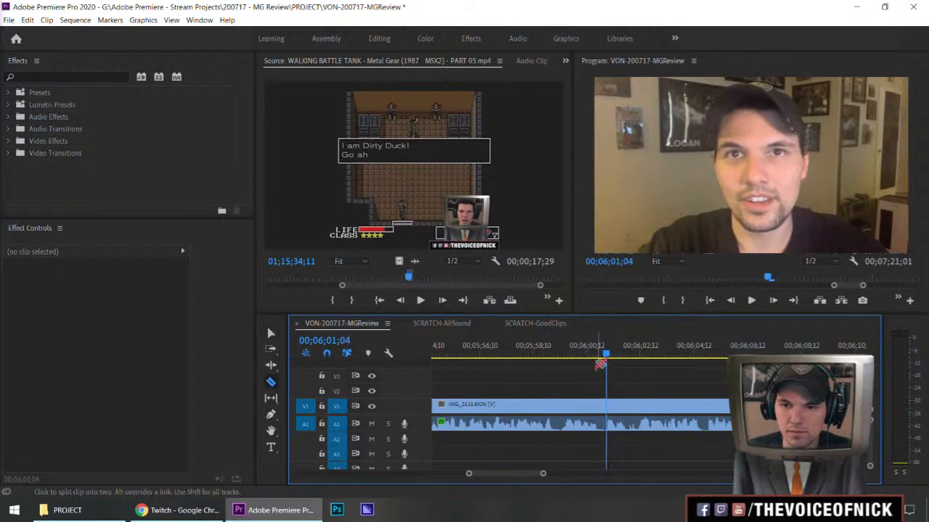
key("space")
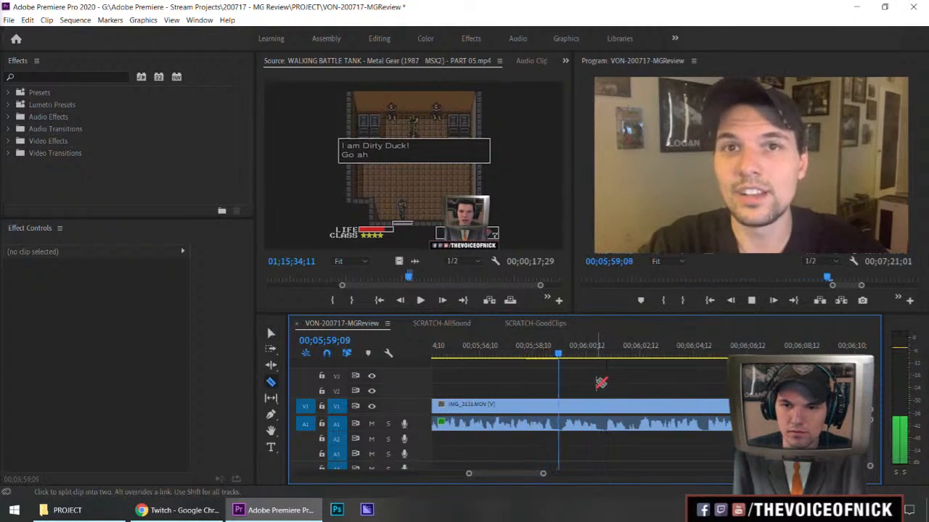
left_click(608, 378)
key("space")
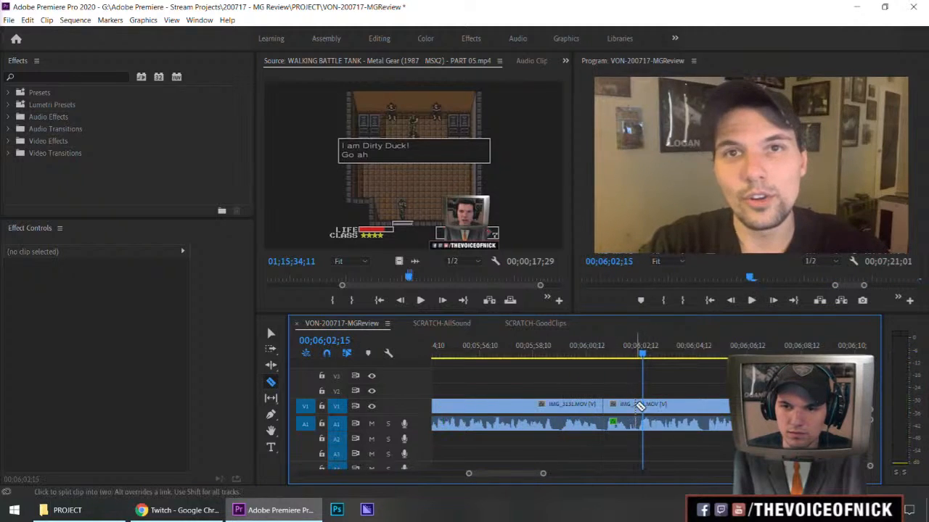
Split the take again at about 00;06;02 and remove the short section between the cuts, closing the gap.
left_click(636, 404)
key("v")
left_click_drag(631, 384, 614, 437)
key("Delete")
left_click(614, 411)
key("Delete")
Review the new join from about 00;06;00 and listen to the rest of the take up to about 00;06;21.
left_click(578, 354)
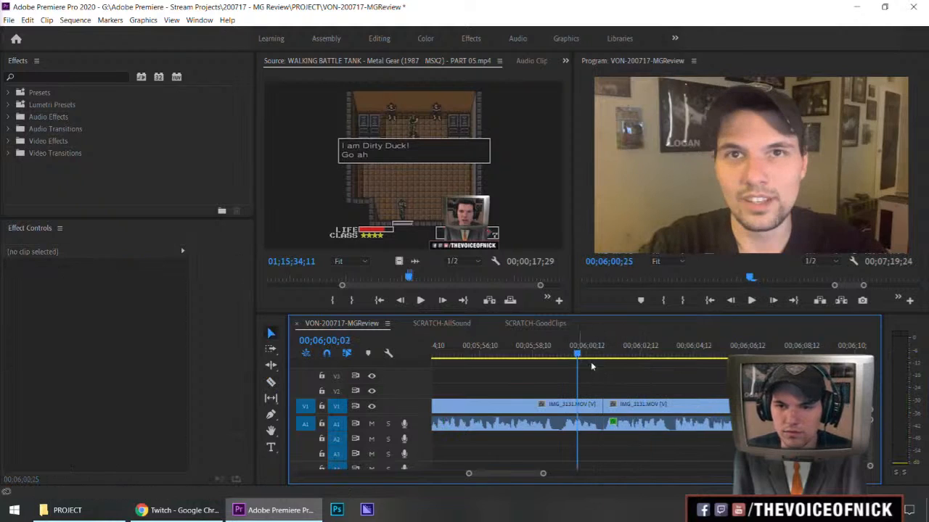
key("space")
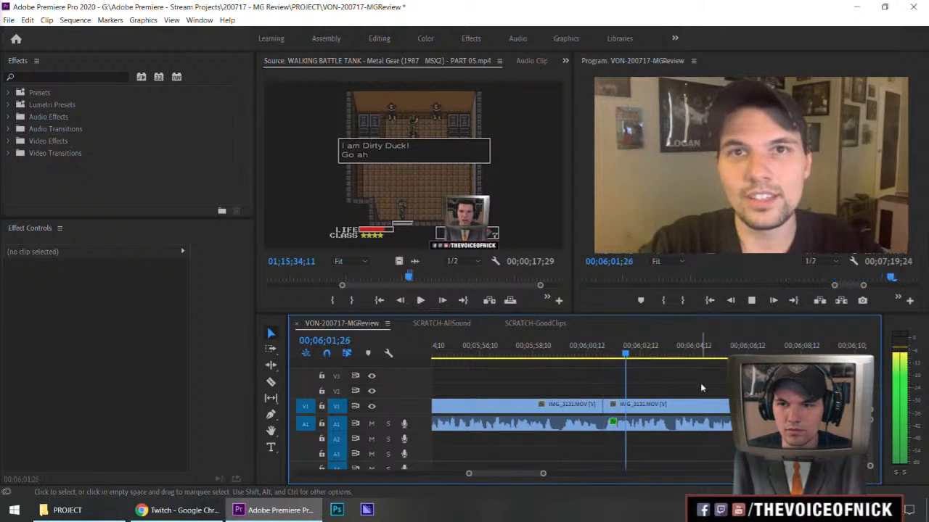
mouse_move(693, 383)
left_mouse_down()
mouse_move(667, 387)
mouse_move(760, 380)
left_mouse_up()
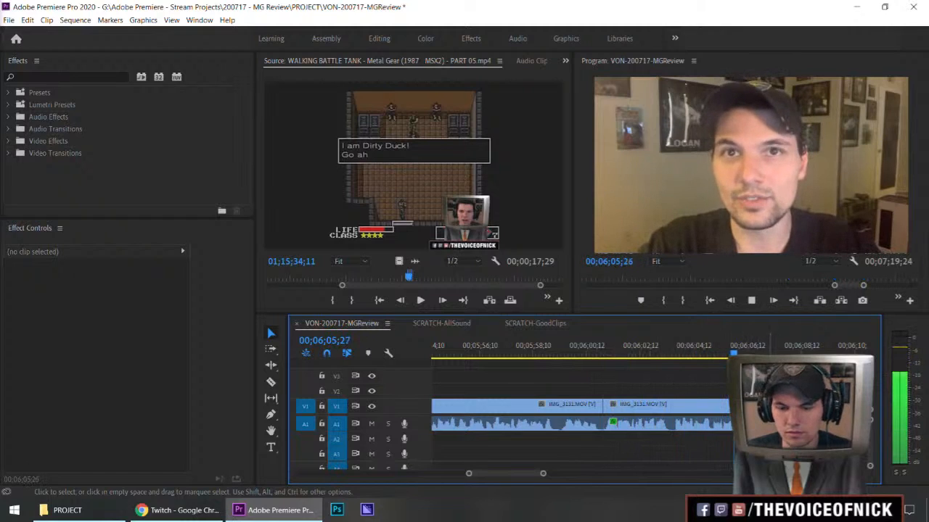
key("minus")
key("minus")
key("minus")
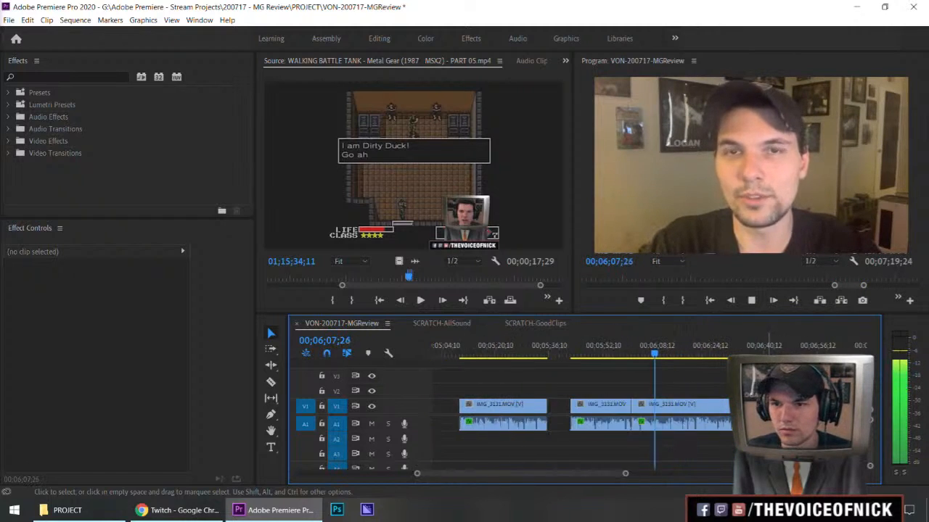
left_click_drag(644, 384, 747, 382)
key("minus")
key("equal")
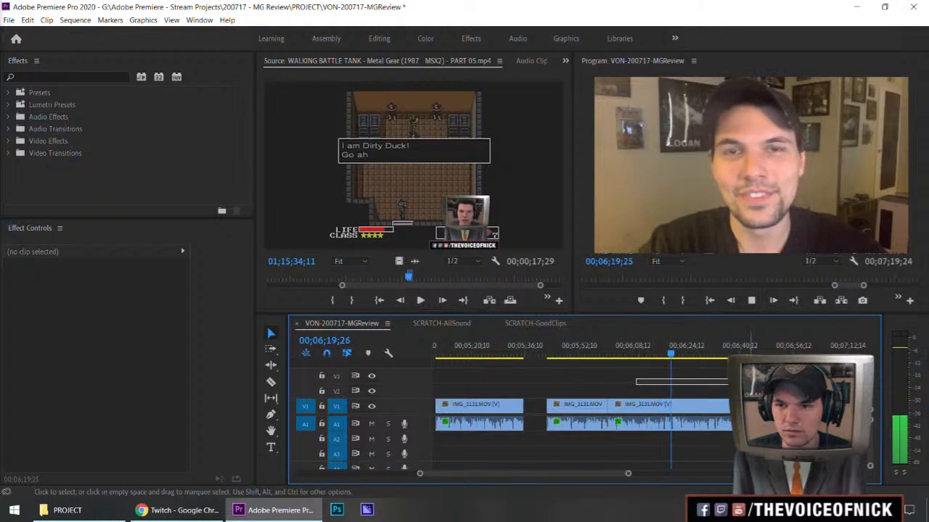
key("=")
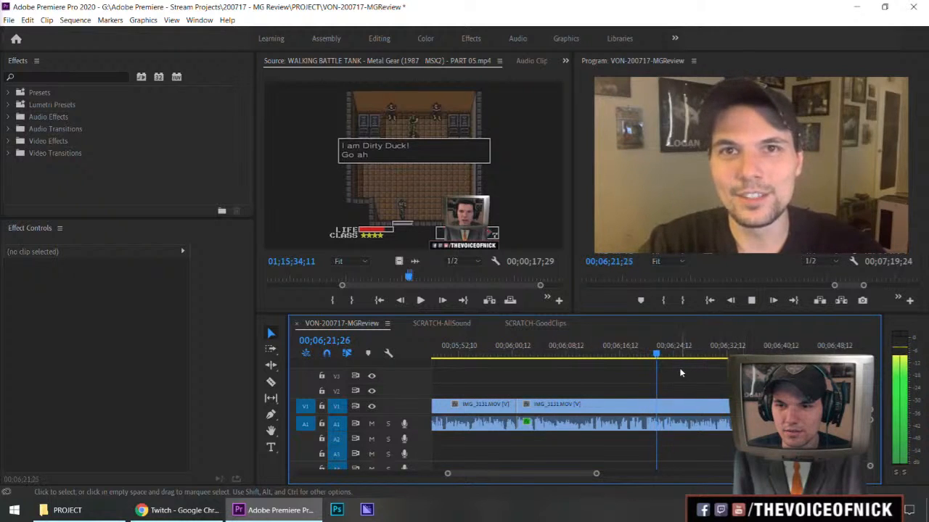
Replay the take from about 00;06;08 and split it at 00;06;15;03.
left_click(571, 346)
key("=")
key("=")
key("space")
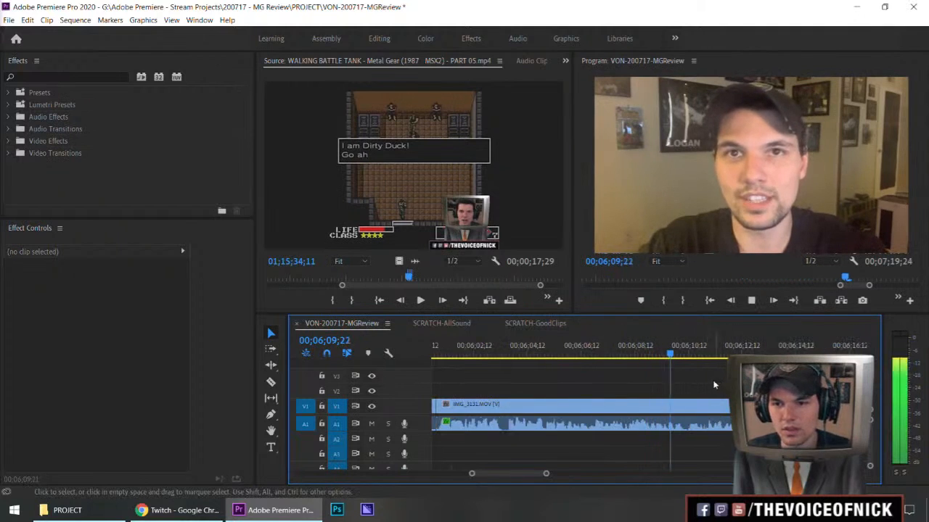
key("minus")
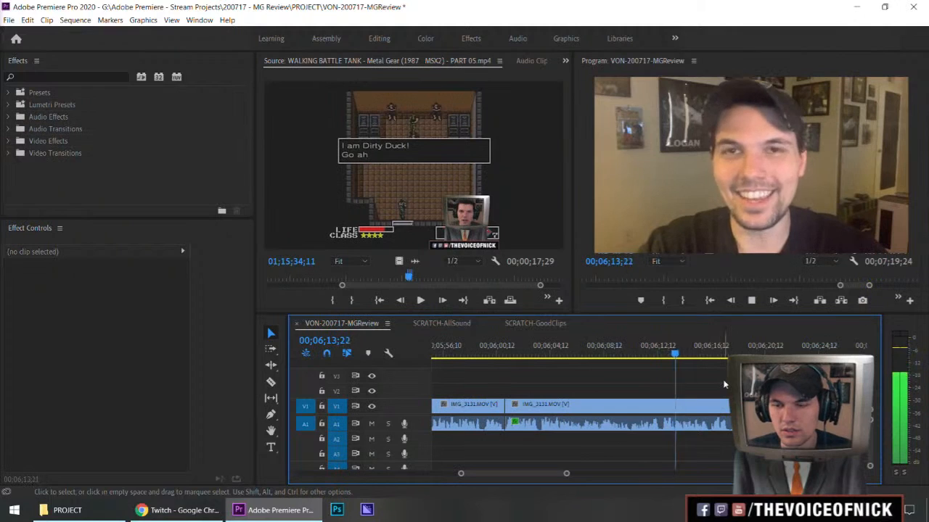
left_click(691, 354)
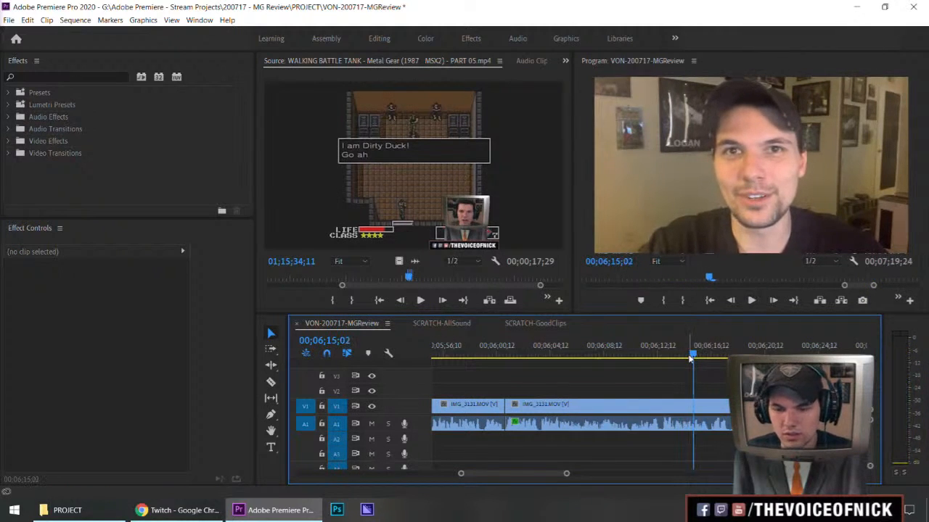
key("=")
left_click(656, 408)
Move the part of the take after the 00;06;15;03 split about 50 seconds later on the timeline, leaving a gap.
key("v")
left_click(693, 407)
key("minus")
key("minus")
key("minus")
key("minus")
key("minus")
key("minus")
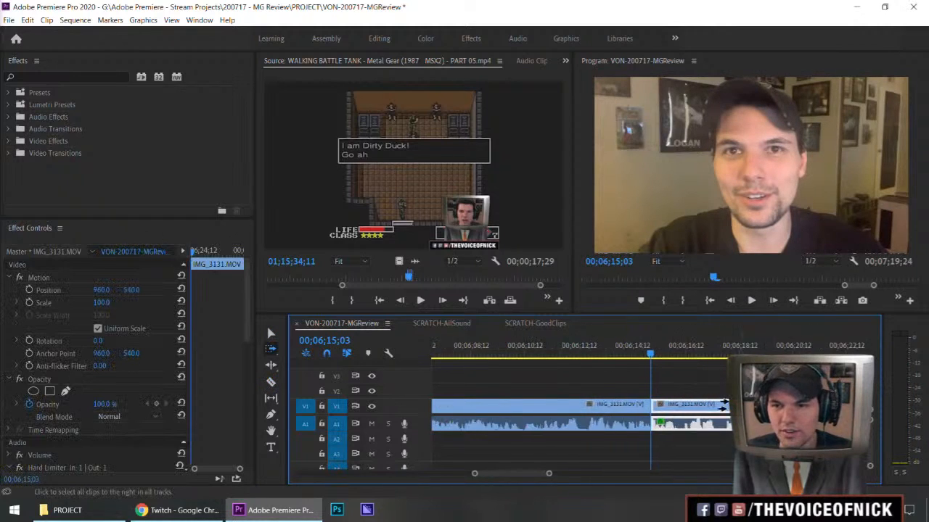
left_click_drag(665, 408, 755, 409)
key("=")
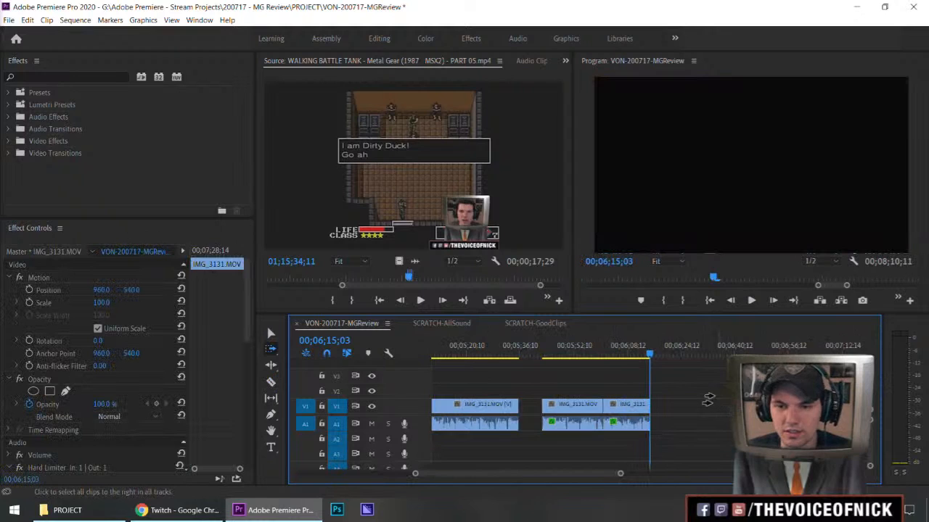
Play the first take from about 00;05;17 to listen for the usable part.
key("v")
left_click(458, 349)
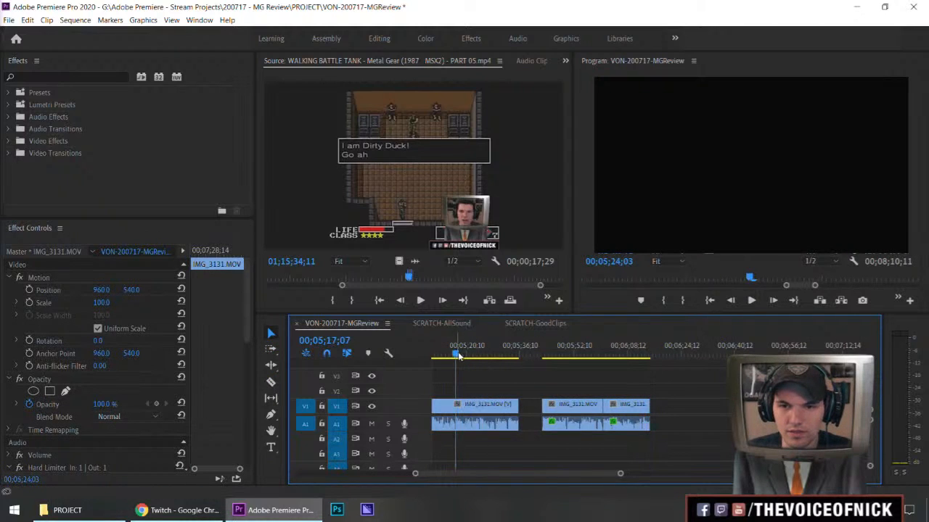
key("space")
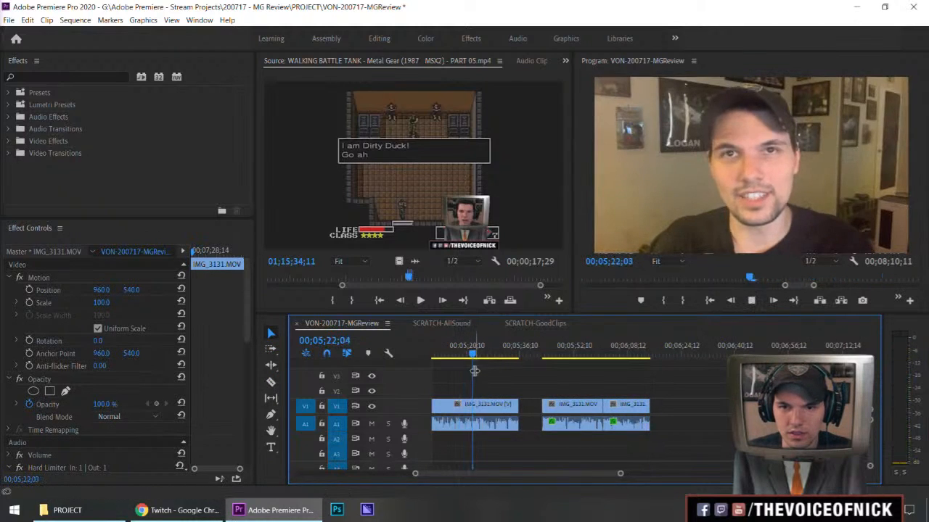
key("=")
key("=")
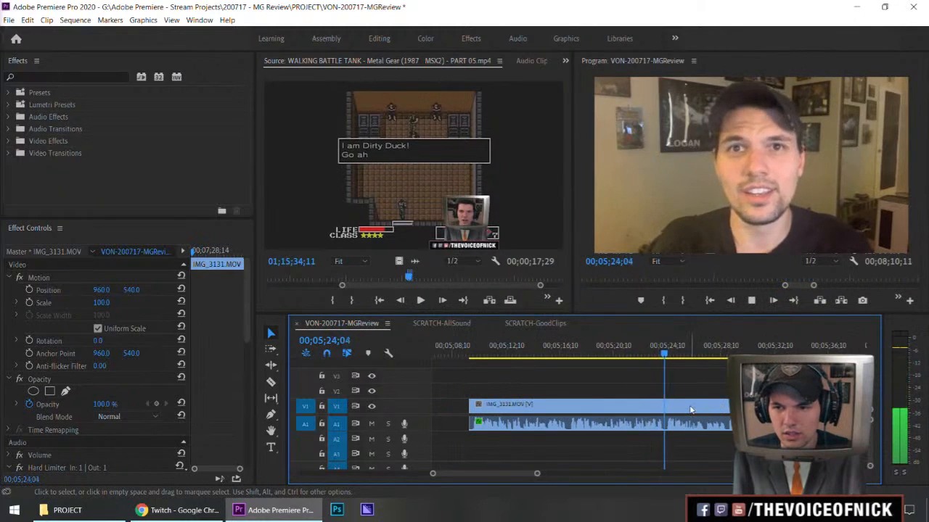
Replay the take from 00;05;24;09 in short passes and split it at about 00;05;27.
left_click(668, 355)
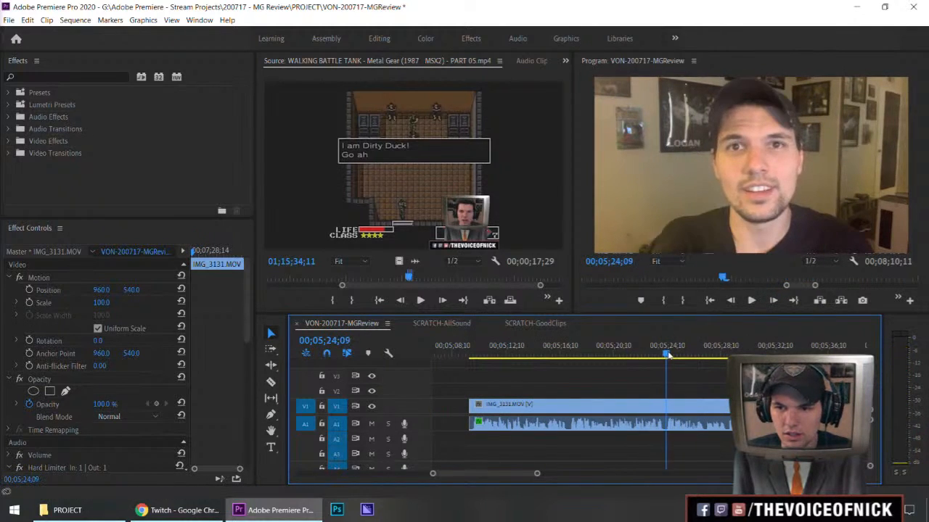
key("space")
key("space")
key("space")
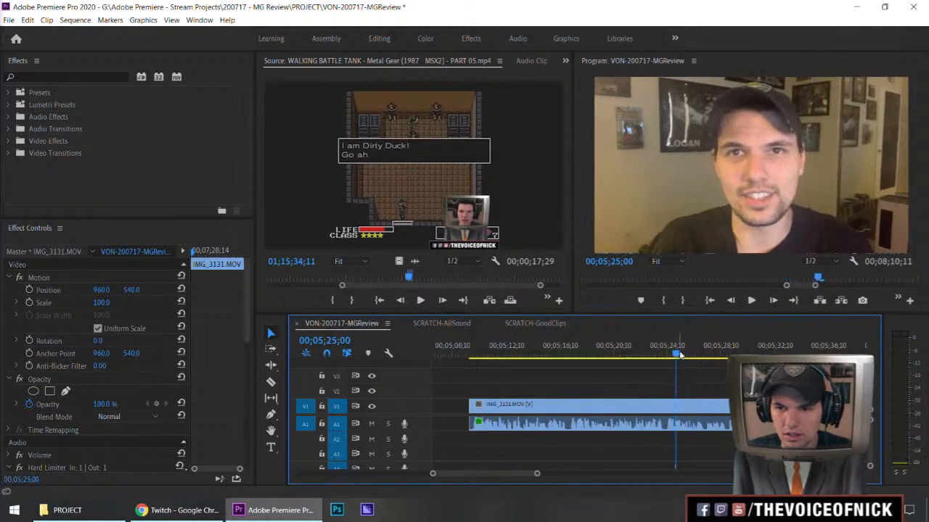
key("space")
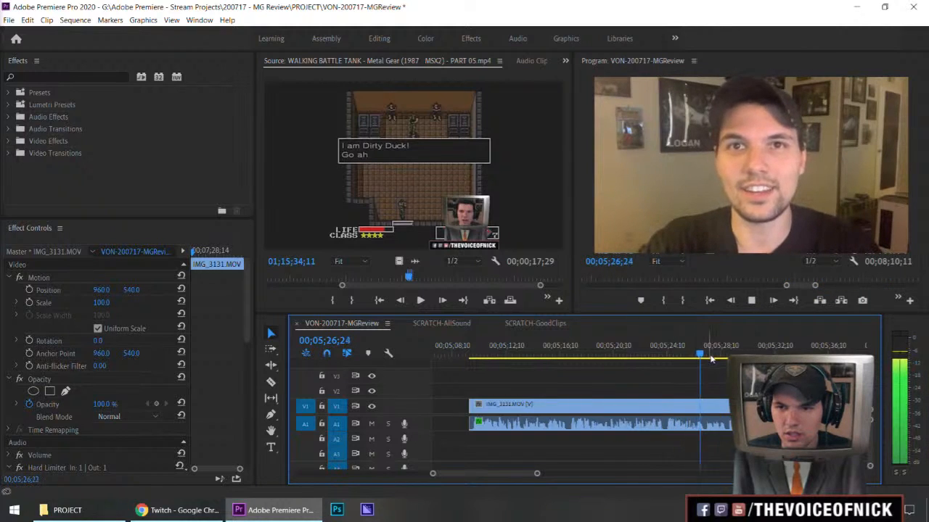
key("space")
key("c")
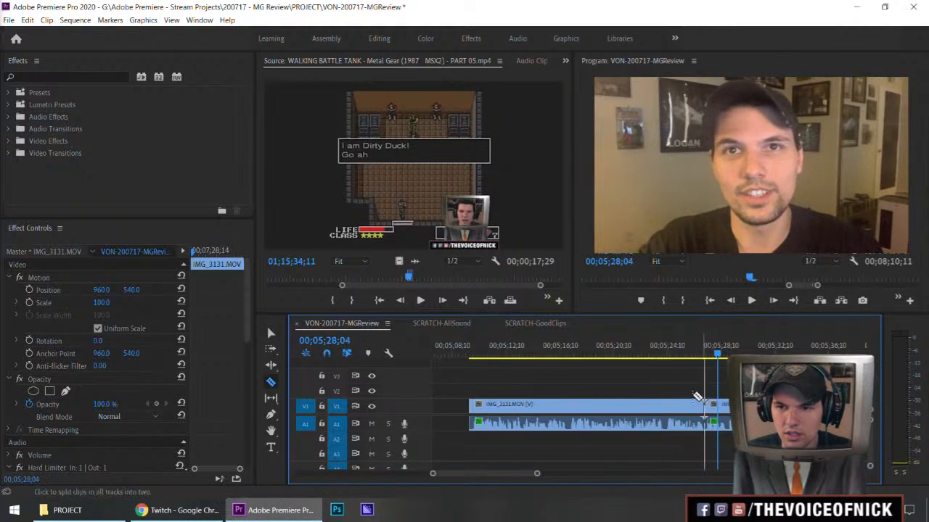
Delete the part of the take before the new split and move the remainder against the take ending at 00;06;15;03.
key("v")
left_click(679, 407)
key("Delete")
scroll(652, 432, "down", 3)
left_click_drag(664, 412, 745, 410)
Play the new join from a few seconds before 00;06;15;03.
left_click(732, 348)
key("equal")
key("equal")
key("equal")
key("space")
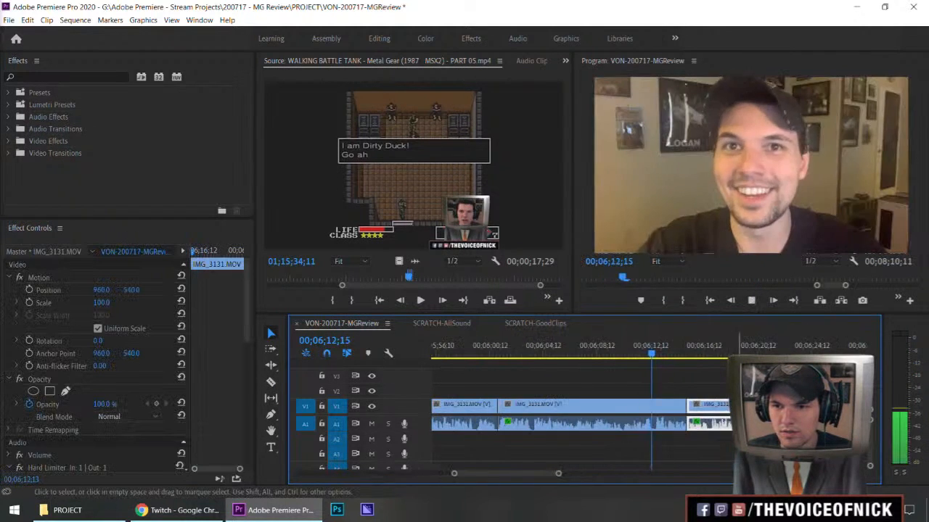
Trim a few frames off the start of the clip after 00;06;15;03 and close the gap.
key("ctrl+shift+a")
key("equal")
key("equal")
key("minus")
key("equal")
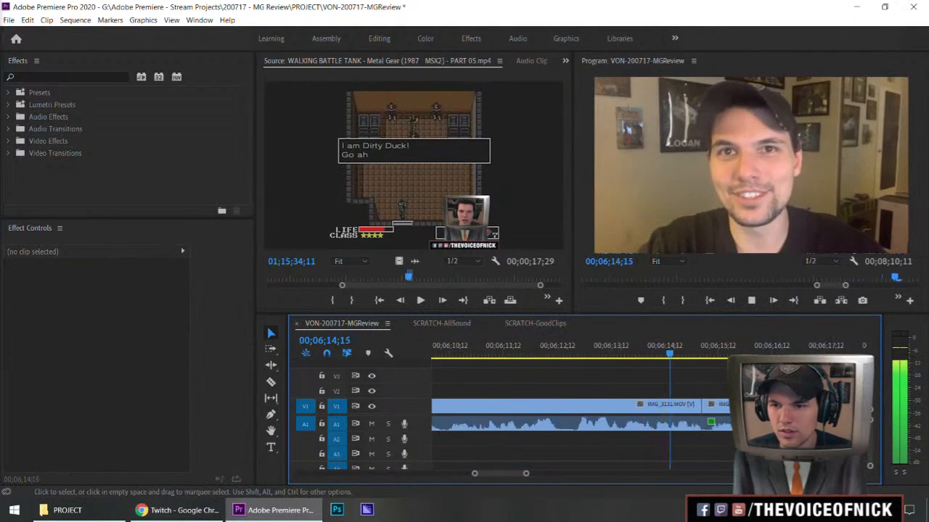
left_click_drag(709, 404, 707, 408)
Replay the trimmed join from 00;06;14;14 to about 00;06;16.
left_click(670, 352)
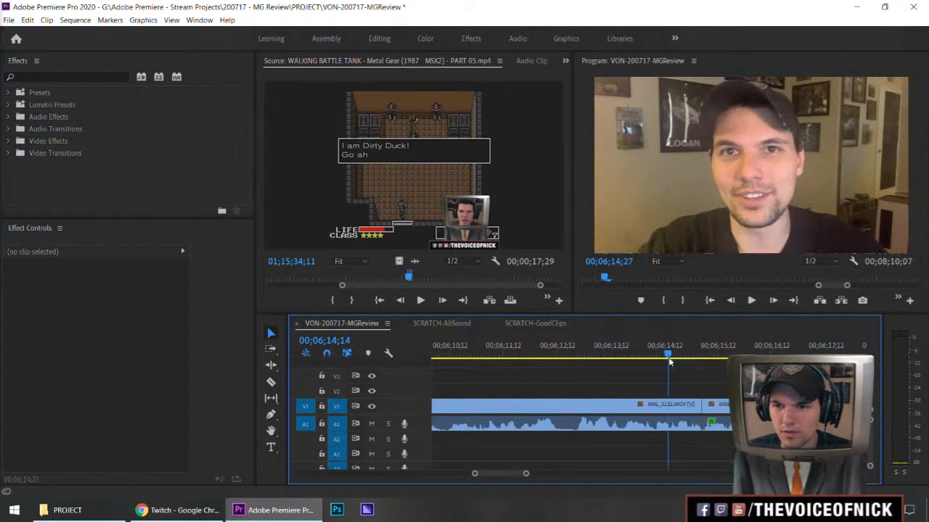
key("space")
key("minus")
key("minus")
key("equal")
key("space")
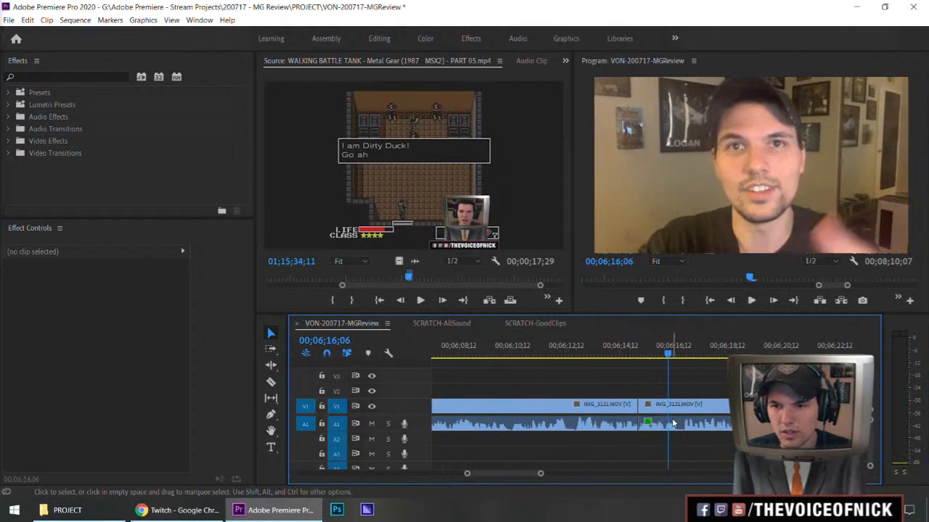
Undo the gap removal, restore a couple of frames at the start of the clip after 00;06;15;03, and close the gap again.
key("ctrl+z")
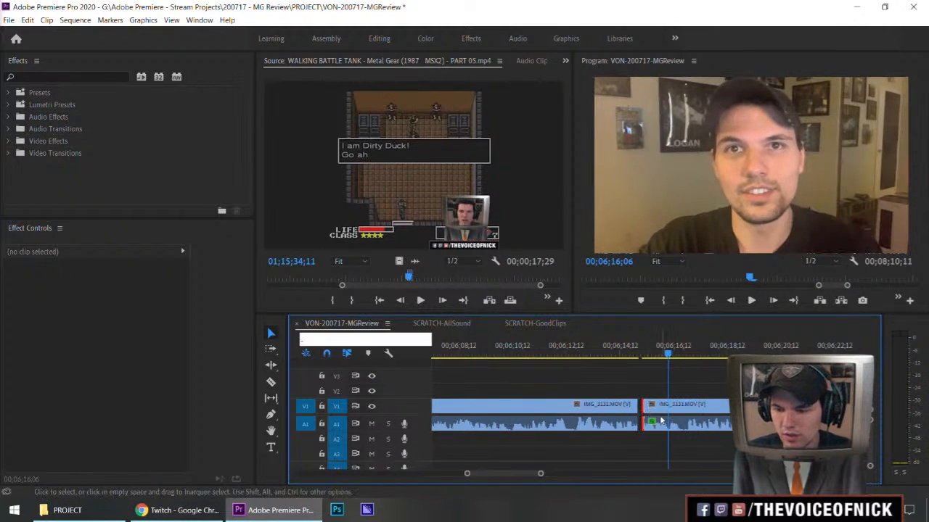
left_click(639, 407)
key("Delete")
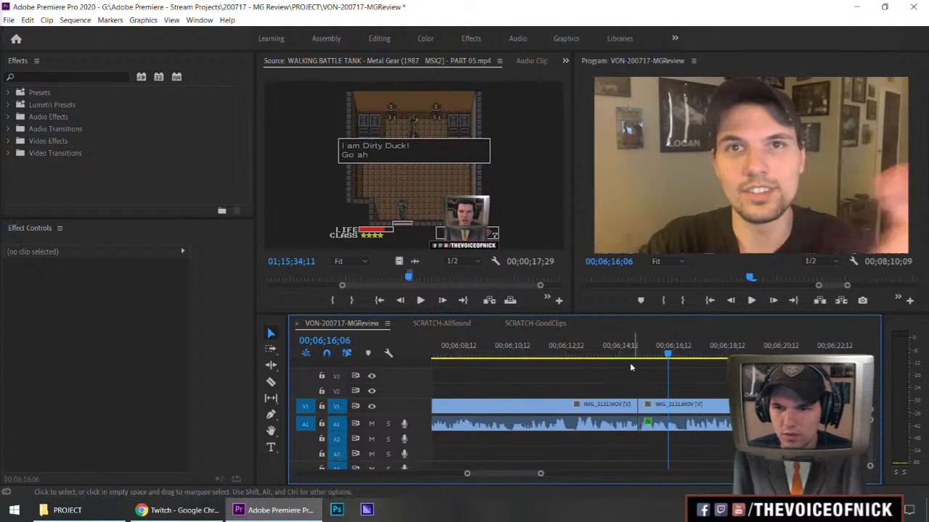
Review the join from about 00;06;13 and listen on to about 00;06;17.
left_click(597, 353)
key("space")
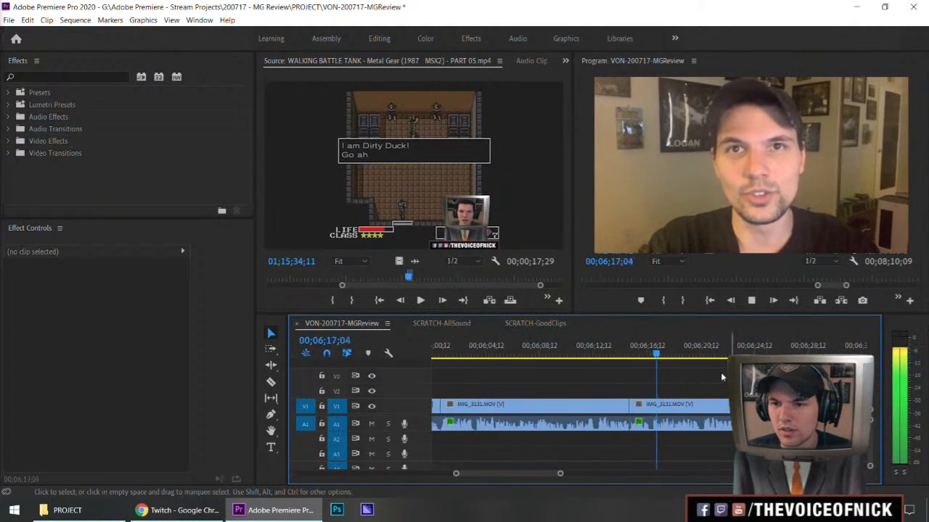
key("minus")
key("minus")
mouse_move(603, 356)
left_mouse_down()
mouse_move(614, 366)
mouse_move(584, 356)
left_mouse_up()
Split the moved clip twice around 00;06;16 and remove the short section between the cuts, closing the gap.
key("c")
left_click(623, 406)
left_click(629, 406)
key("v")
left_click(623, 406)
key("shift+Delete")
key("space")
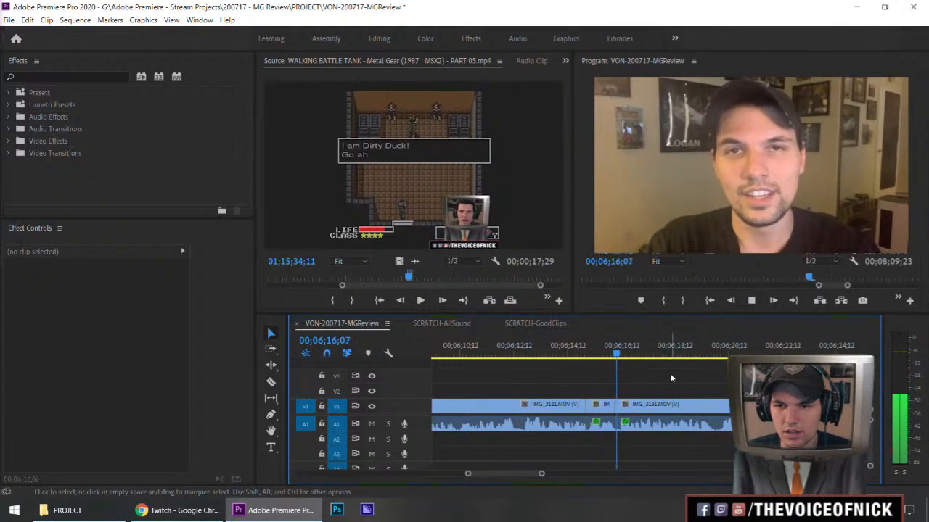
Trim a few more frames at the join near 00;06;16 and close the gap.
key("equal")
key("equal")
key("space")
left_click_drag(558, 407, 549, 406)
left_click(555, 411)
key("Delete")
Replay the joins around 00;06;15 and 00;06;16 and listen on to about 00;06;22.
left_click_drag(520, 355, 470, 368)
key("space")
key("minus")
key("minus")
key("minus")
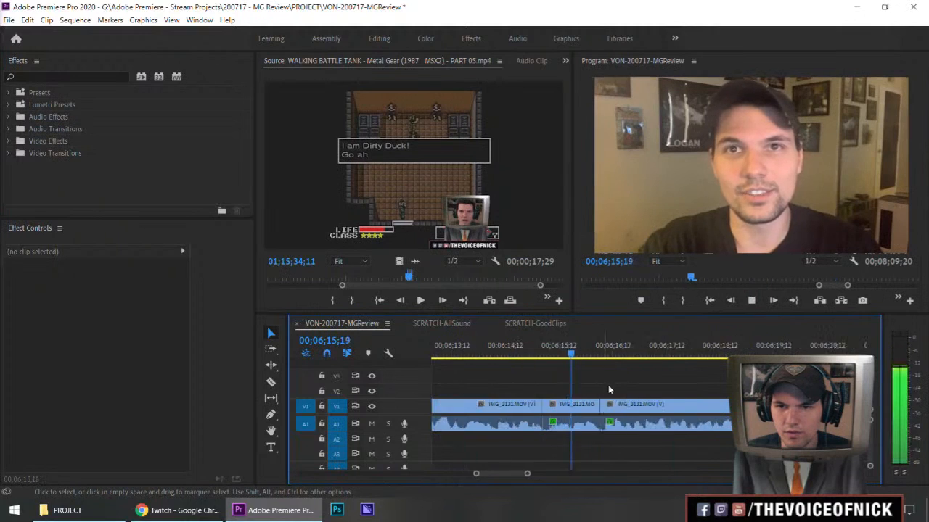
left_click(614, 355)
key("space")
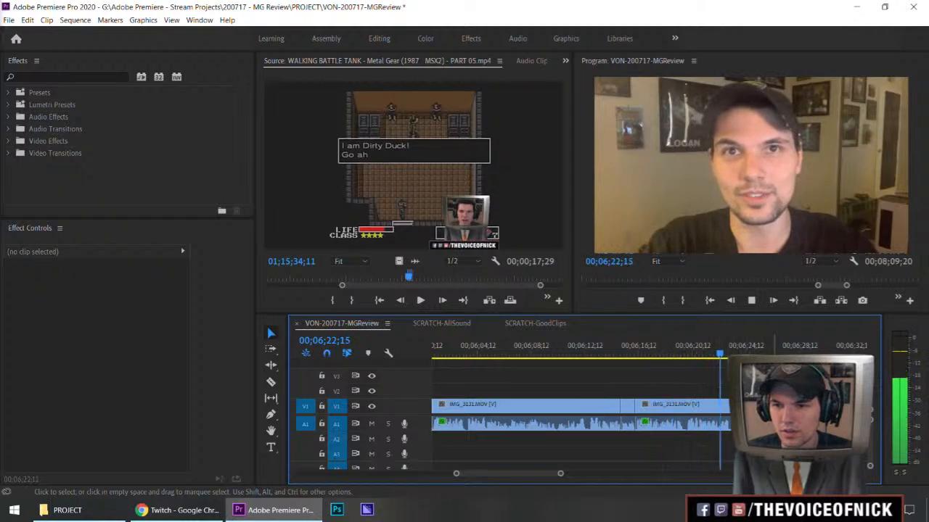
Replay the end of the moved clip to find its cut point near 00;06;20.
key("minus")
key("space")
left_click(661, 355)
key("space")
key("equal")
key("equal")
key("space")
Split the clip at 00;06;19;26 and delete the part after the cut.
key("c")
left_click(670, 412)
key("v")
left_click(701, 405)
key("Delete")
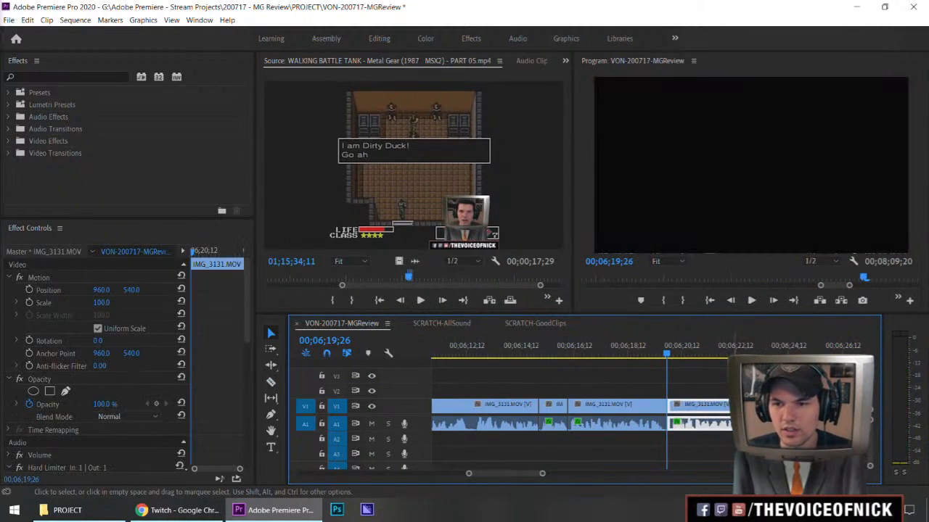
Close the gap after 00;06;19;26 so the later part of the take joins the cut.
key("minus")
key("minus")
left_click(719, 404)
key("Delete")
Review the join at 00;06;19;26 and listen on to about 00;06;25.
key("space")
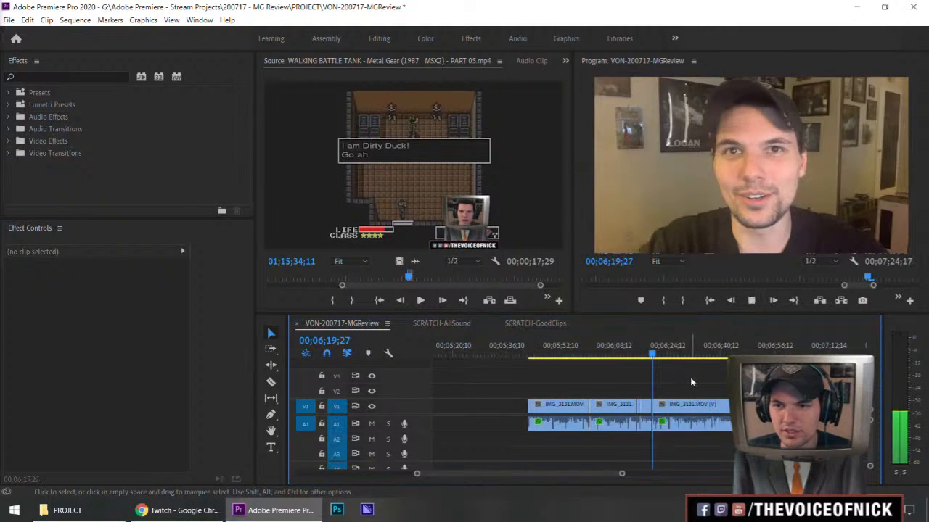
key("equal")
left_click(629, 355)
key("space")
key("equal")
key("minus")
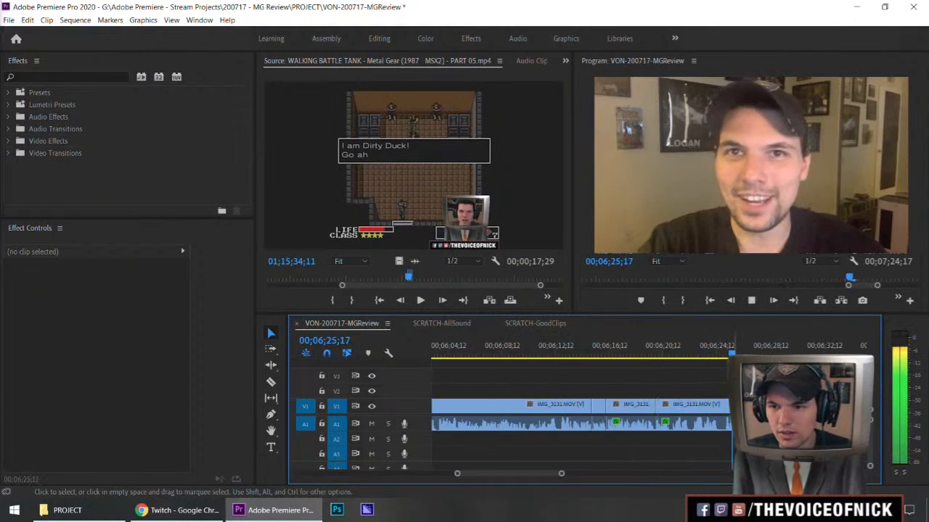
Split the take at 00;06;25;11 and remove its section back to the 00;06;19;26 join, closing the gap.
key("space")
key("c")
key("space")
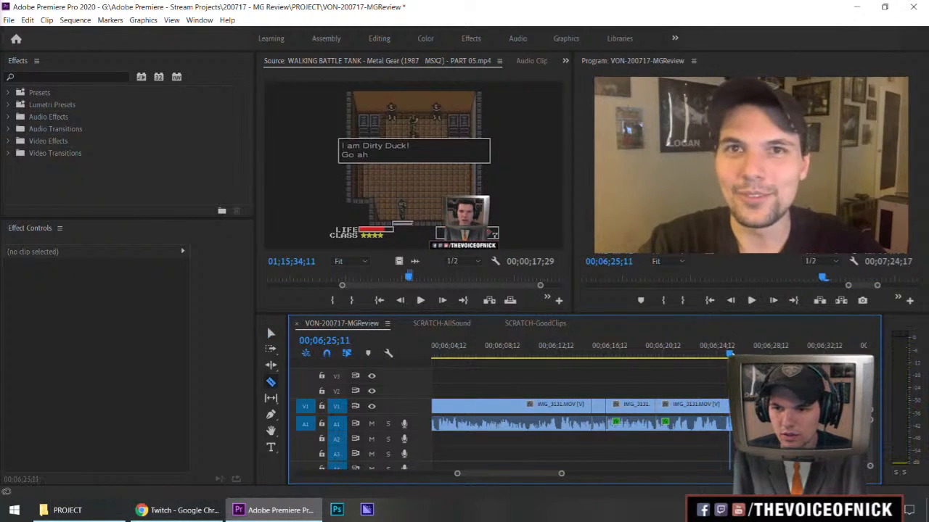
left_click(707, 418)
key("Delete")
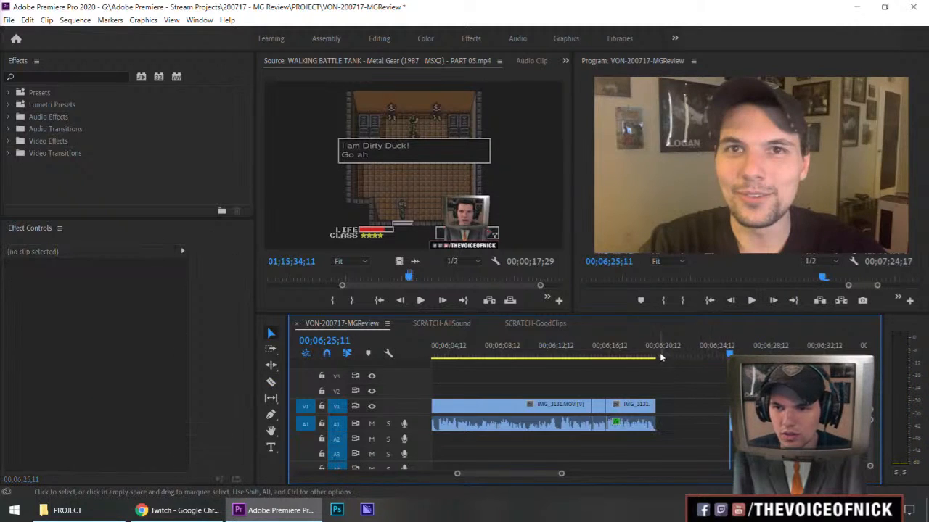
left_click(676, 407)
key("Delete")
Play the new join at 00;06;19;26 up to about 00;06;20;15.
left_click(649, 353)
key("space")
key("=")
key("=")
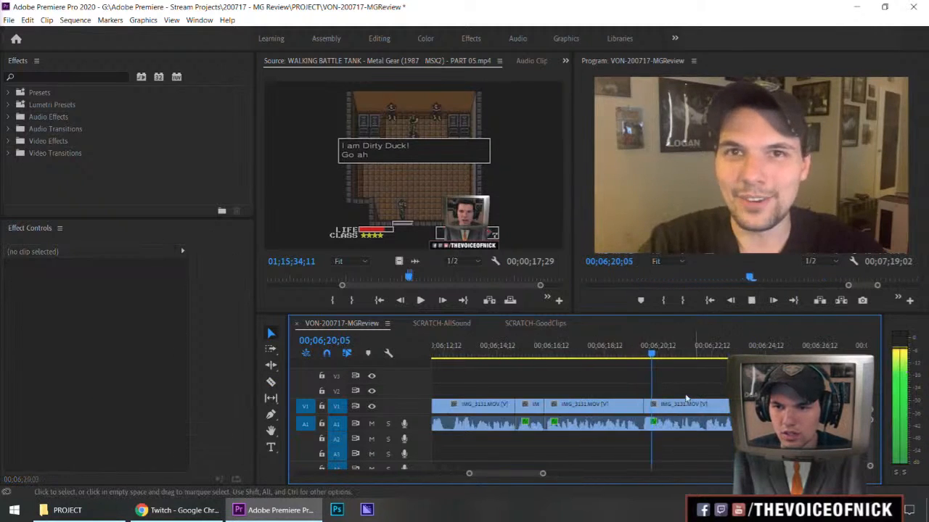
key("space")
Fine-tune the edit point at 00;06;19;26 by a frame and replay the join from about 00;06;19.
left_click(650, 411)
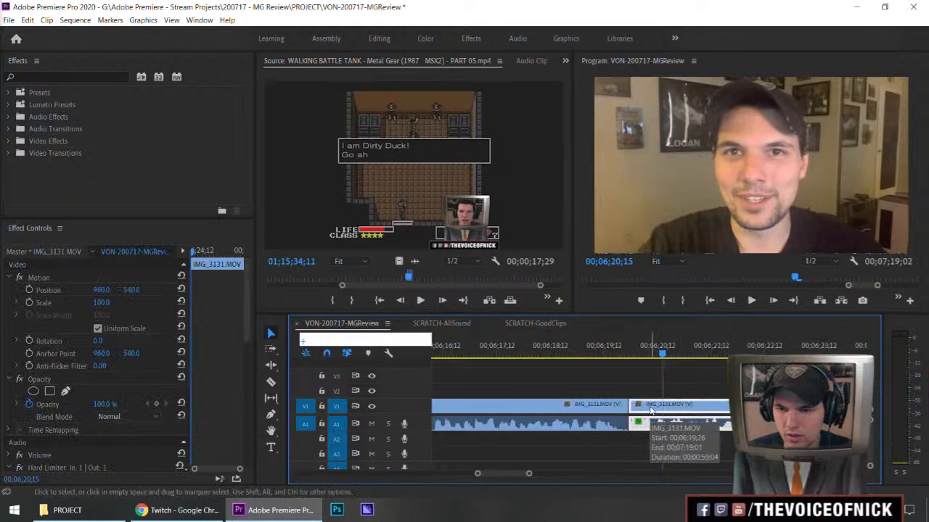
left_click_drag(630, 413, 624, 366)
left_click(582, 352)
left_click(700, 381)
key("space")
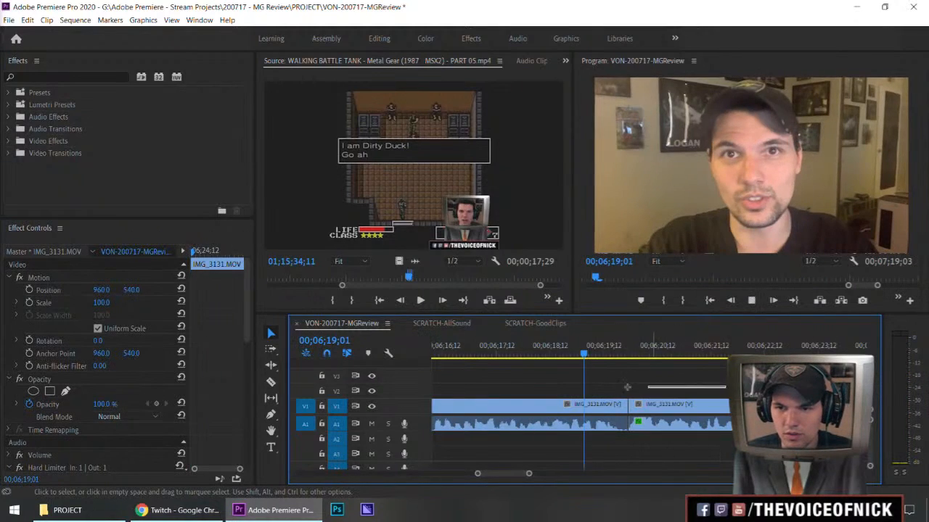
key("space")
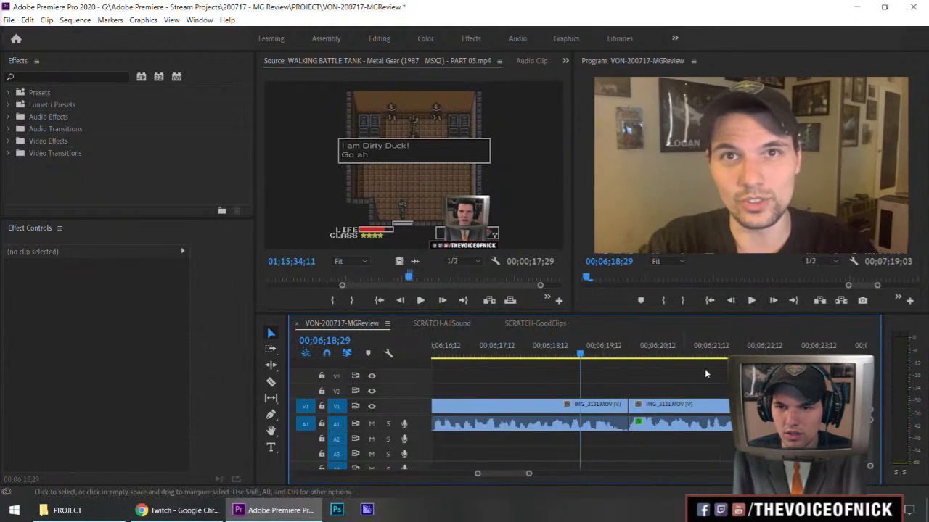
Open a gap of a few frames before the clip after 00;06;19;26 and split off its opening audio up to about 00;06;20;15.
left_click_drag(628, 411, 638, 408)
right_click(637, 423)
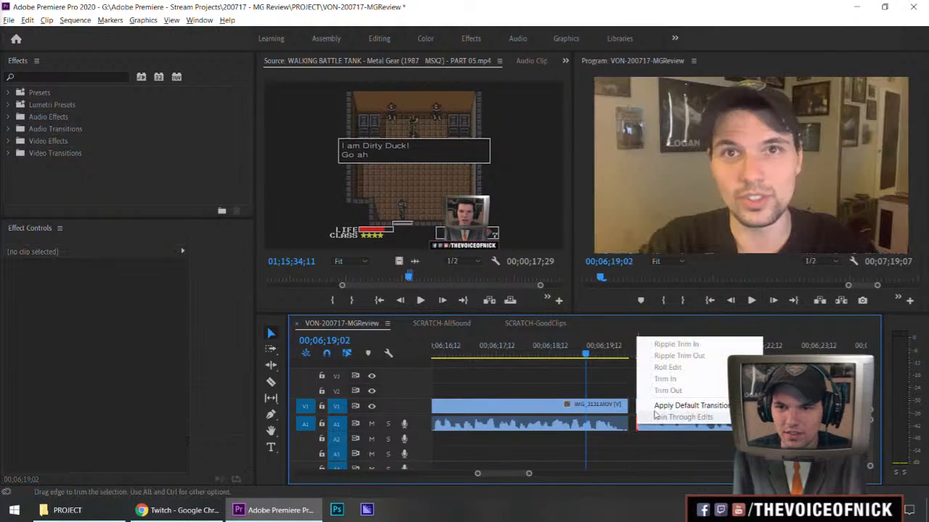
left_click(617, 436)
key("ctrl+Left")
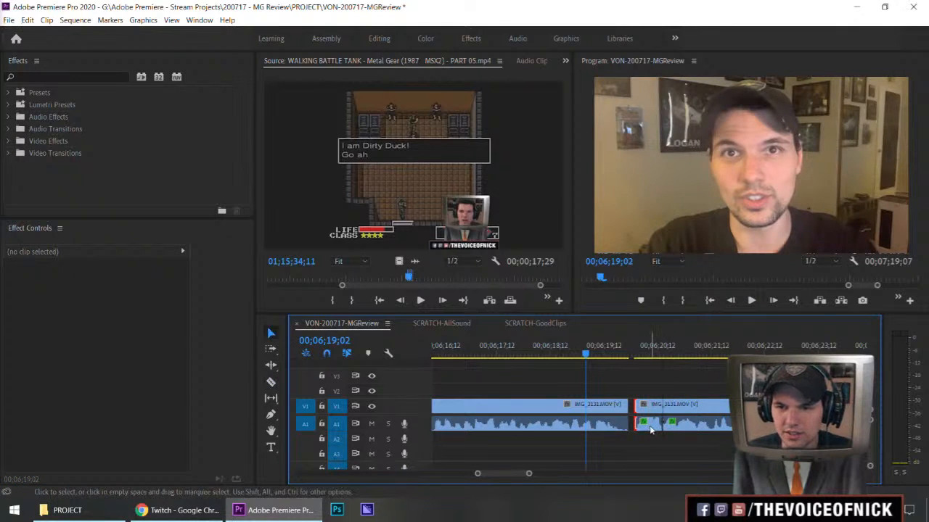
Adjust the audio gain of the short audio section before 00;06;20;15 and play it back.
right_click(651, 430)
left_click(721, 313)
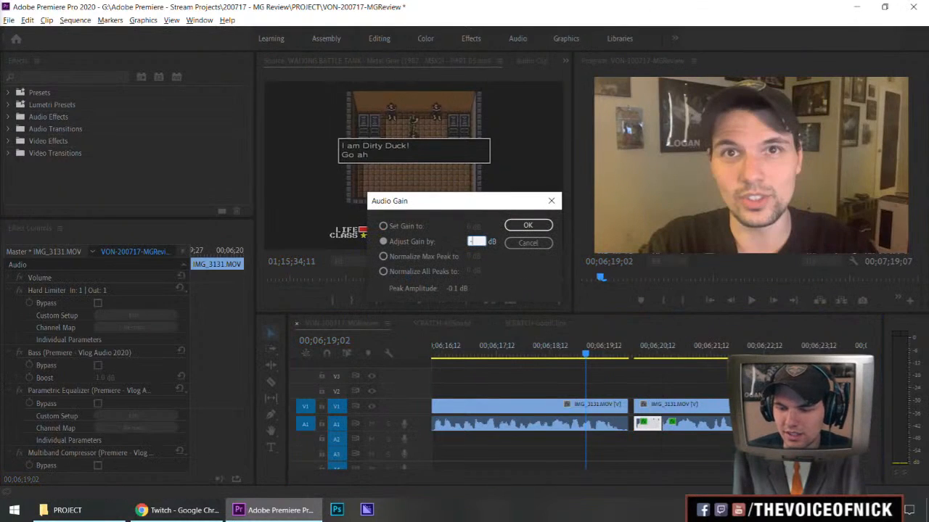
key("Return")
left_click(699, 375)
key("space")
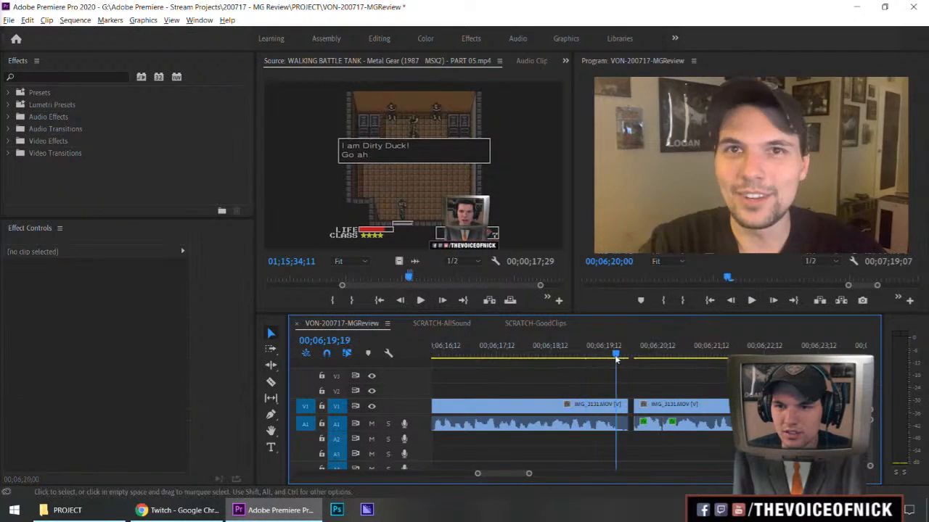
Readjust the short audio section's gain and replay it from about 00;06;19;26.
right_click(647, 422)
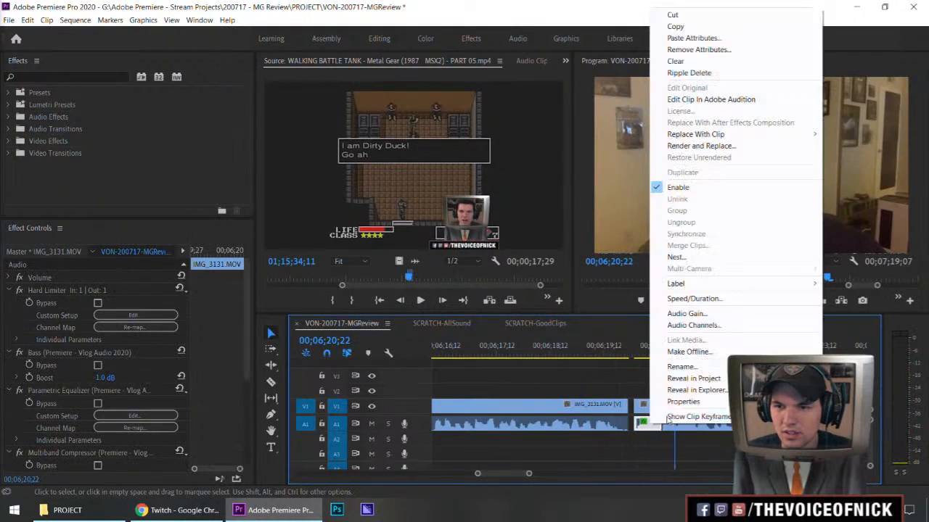
left_click(699, 315)
key("Return")
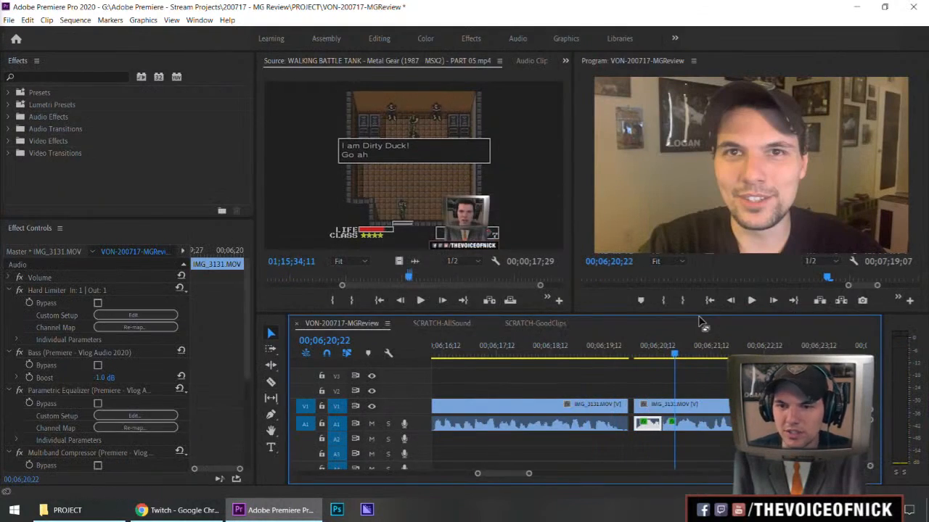
left_click(630, 364)
key("space")
left_click(711, 388)
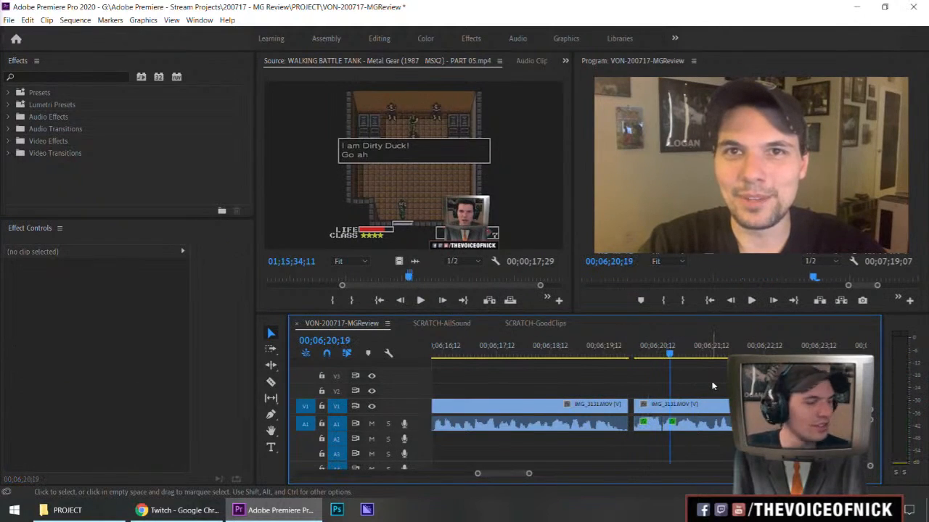
Apply the default Constant Power transition at the start of the short audio section after the gap.
left_click(568, 351)
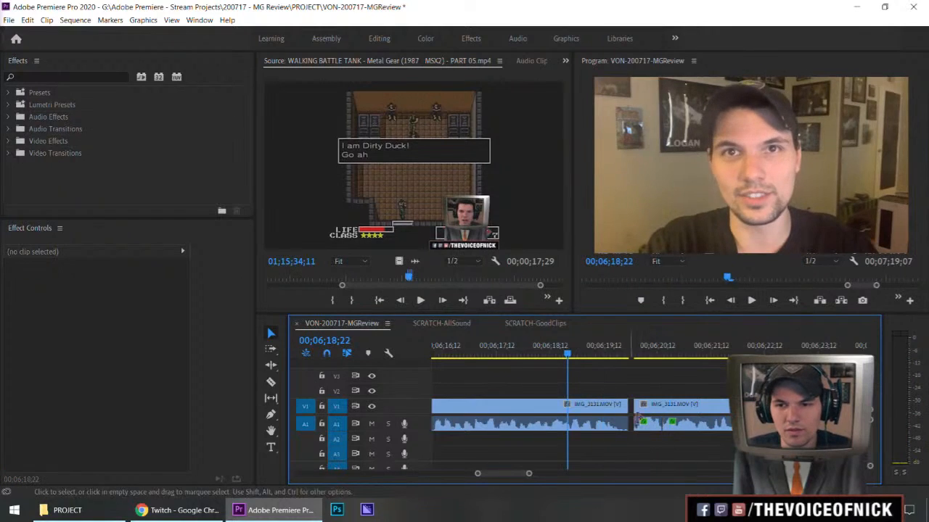
left_click(634, 428)
right_click(635, 427)
left_click(684, 406)
left_click(630, 429)
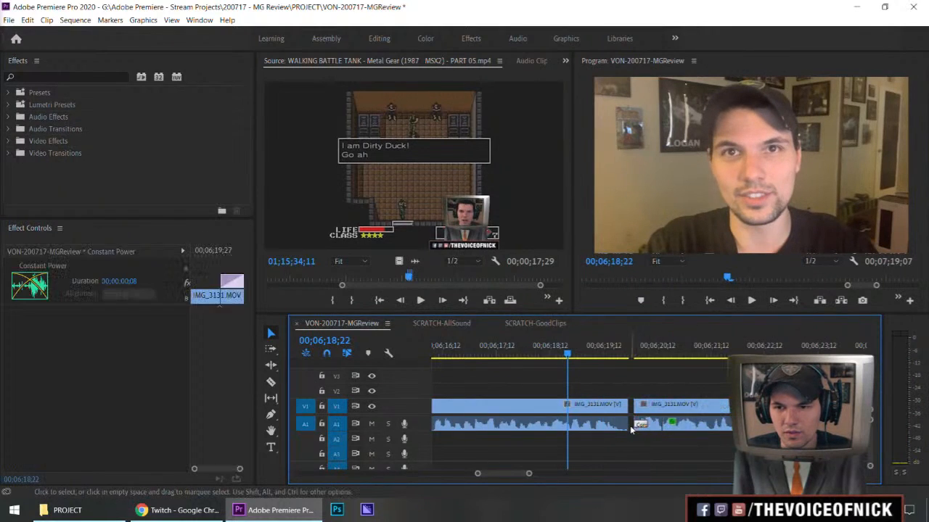
Apply the default Constant Power transition to the end of the audio clip before the gap and play it back.
left_click(625, 425)
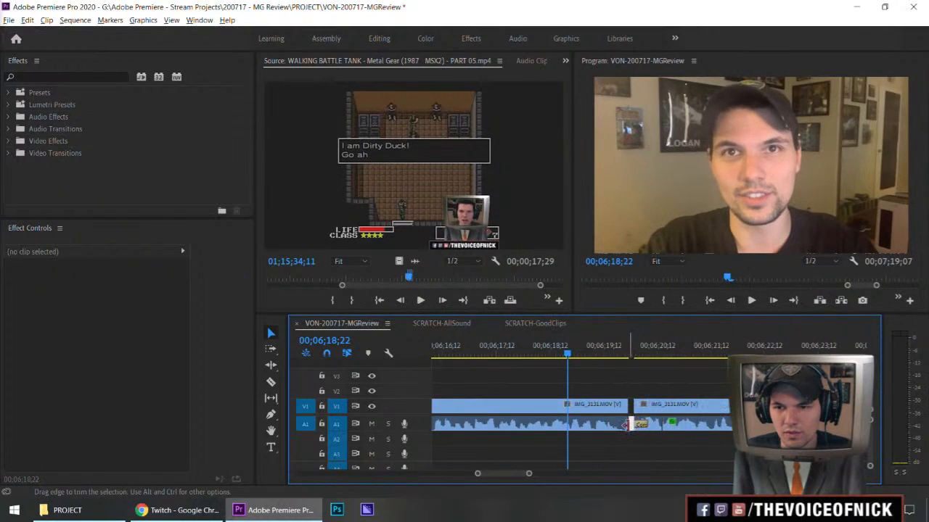
right_click(626, 425)
left_click(684, 407)
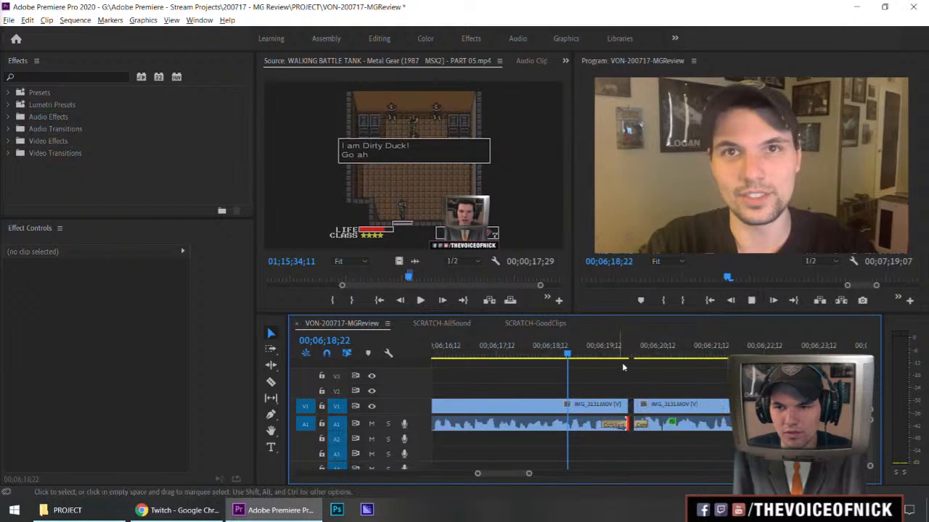
key("space")
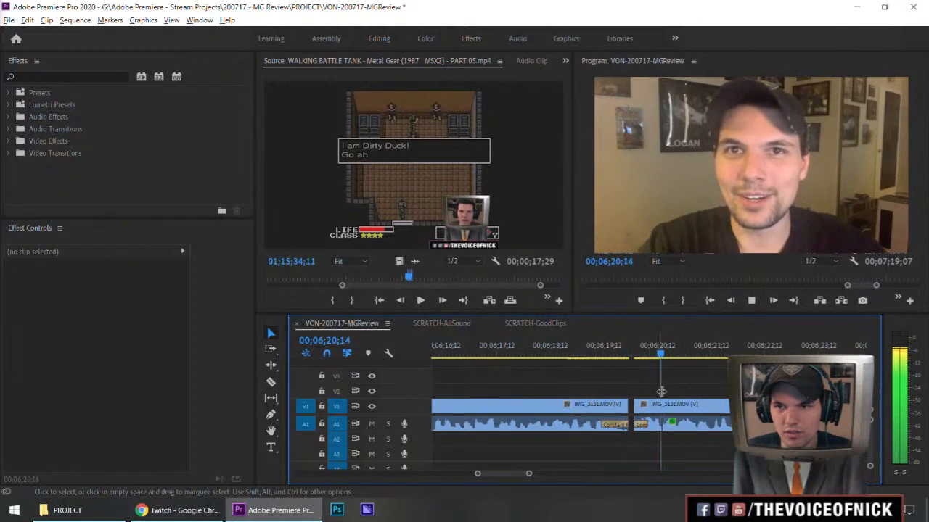
Play through the take from about 00;06;20 to 00;06;54, checking the speech and waveform for passages to cut.
key("minus")
key("minus")
key("minus")
key("minus")
key("minus")
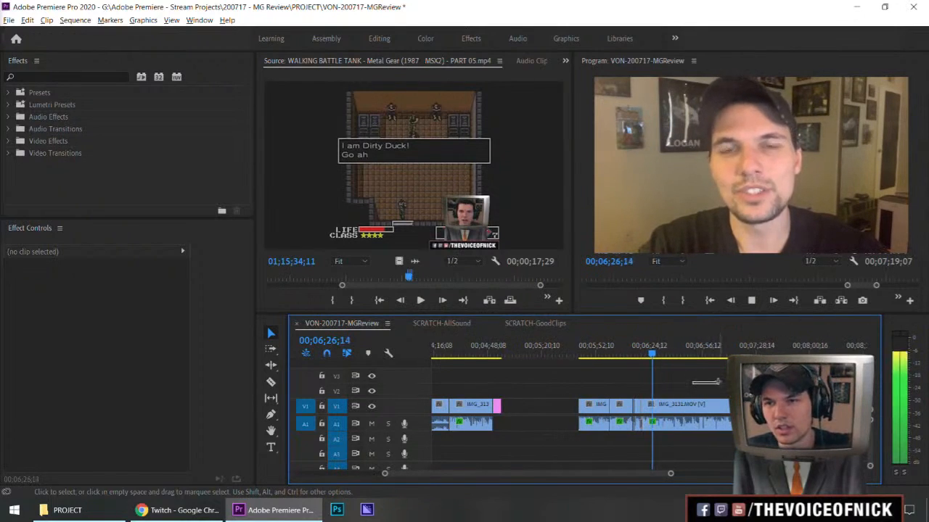
key("minus")
key("equal")
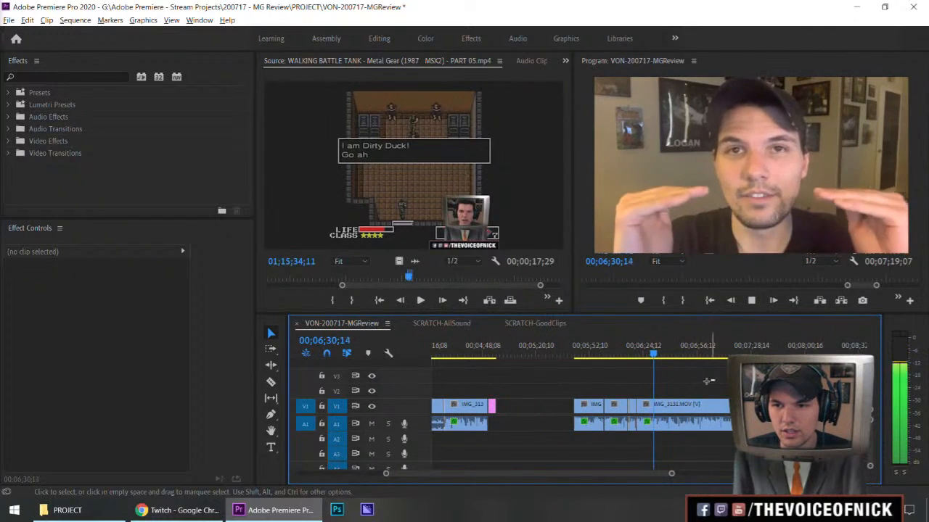
key("equal")
key("equal")
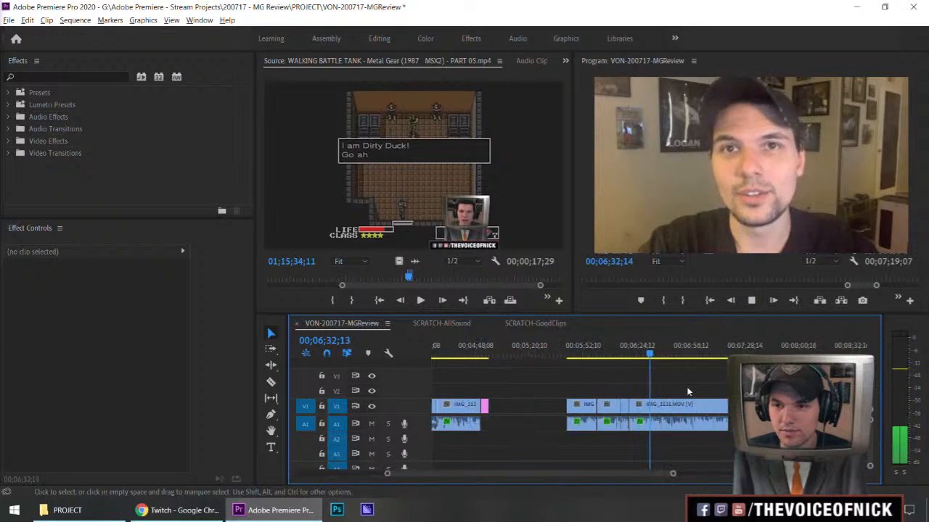
key("minus")
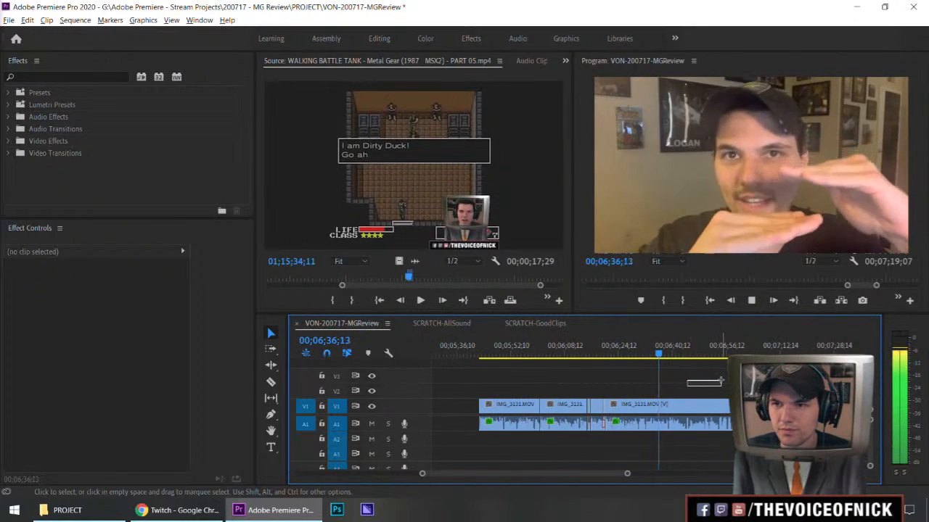
key("minus")
key("equal")
left_click_drag(713, 380, 690, 385)
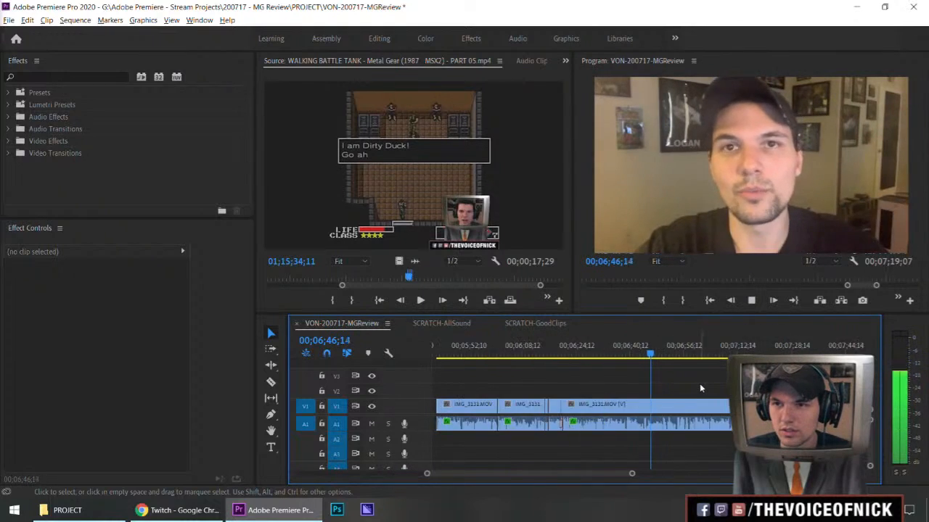
key("=")
left_click_drag(680, 380, 735, 388)
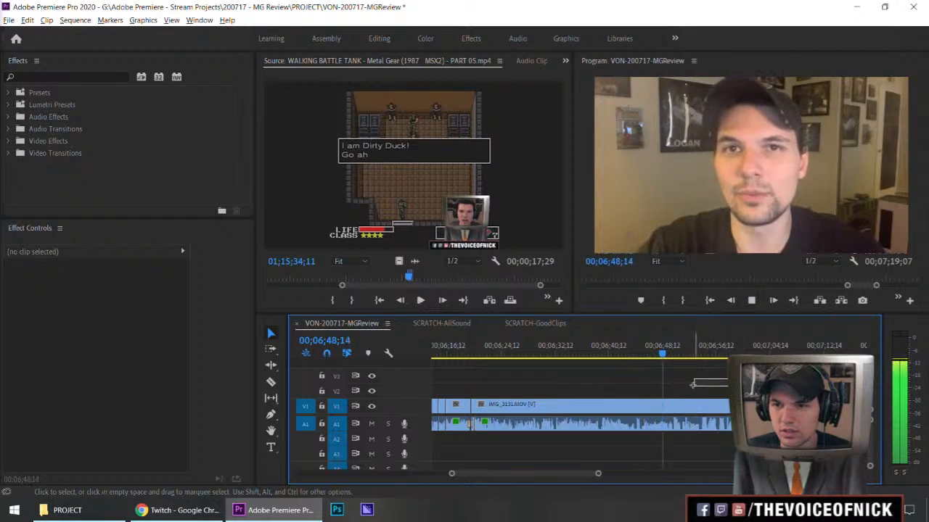
left_click_drag(650, 382, 639, 386)
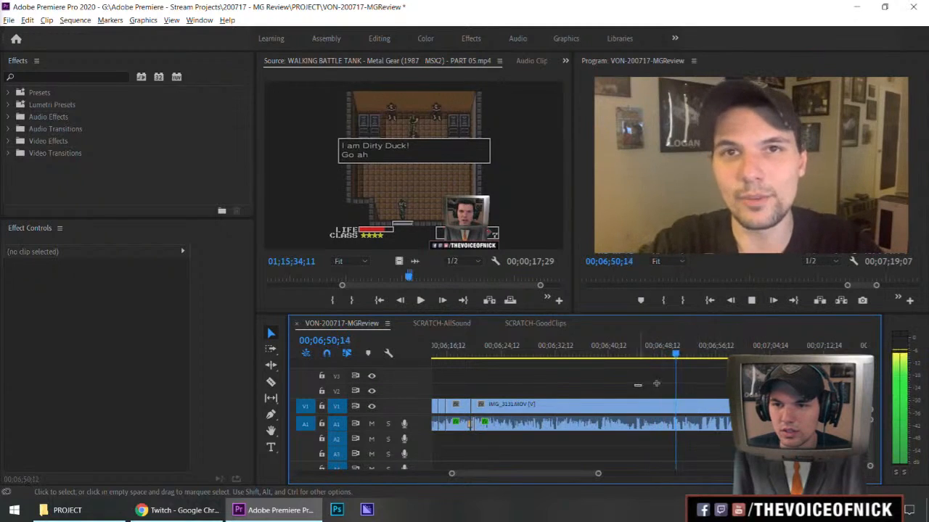
left_click_drag(729, 386, 731, 386)
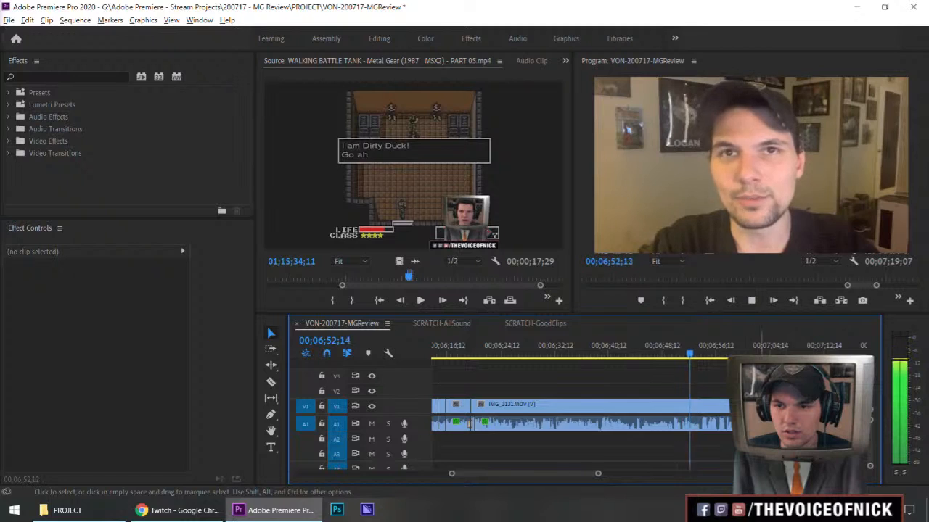
key("=")
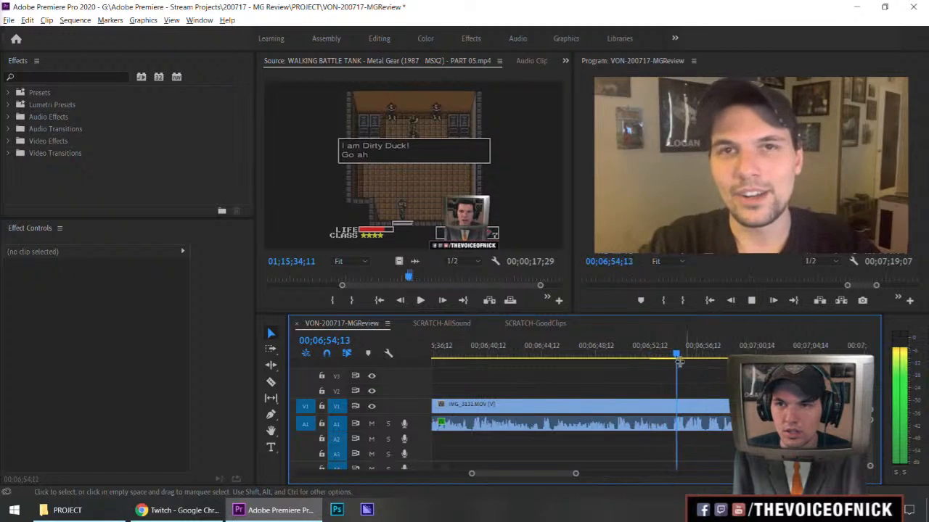
Replay the passage from about 00;06;38 and split the clip at about 00;06;43;17.
key("-")
left_click(557, 354)
key("=")
key("=")
key("space")
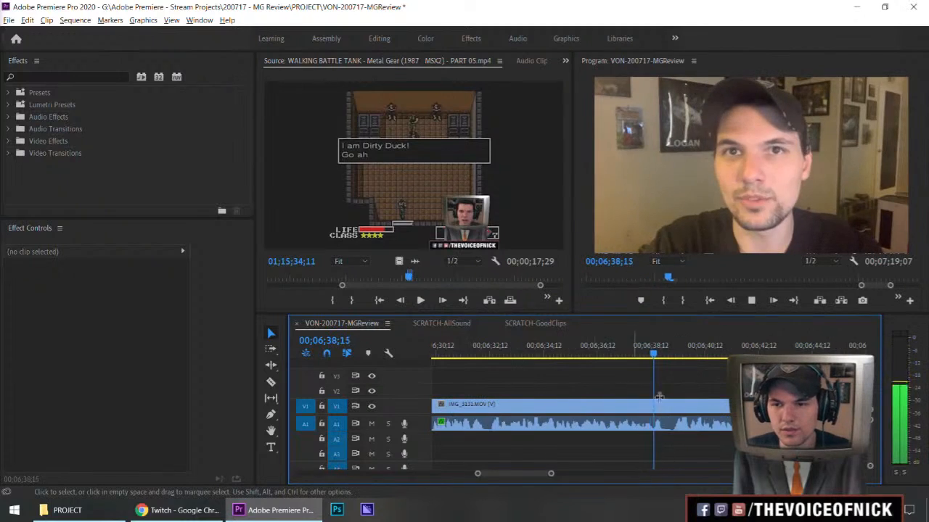
scroll(715, 397, "down", 7)
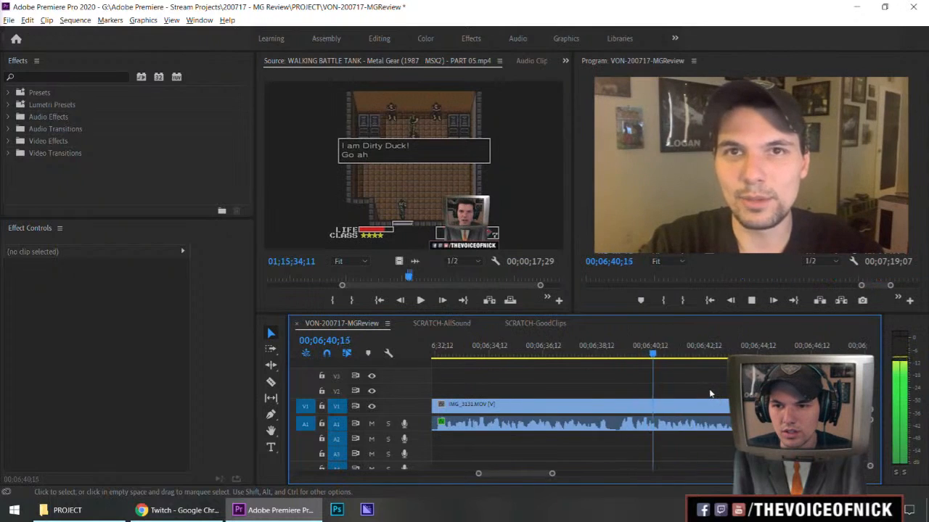
key("=")
key("=")
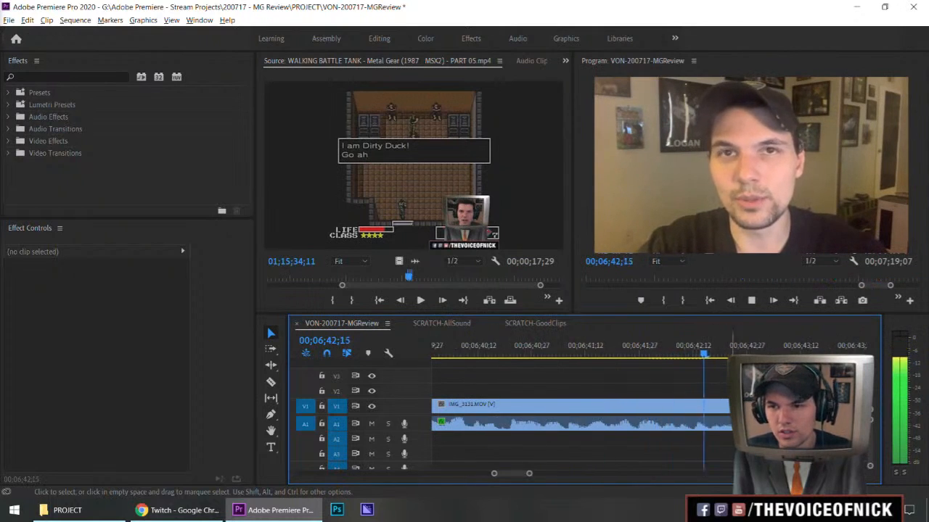
scroll(702, 374, "down", 6)
key("space")
key("space")
key("minus")
key("minus")
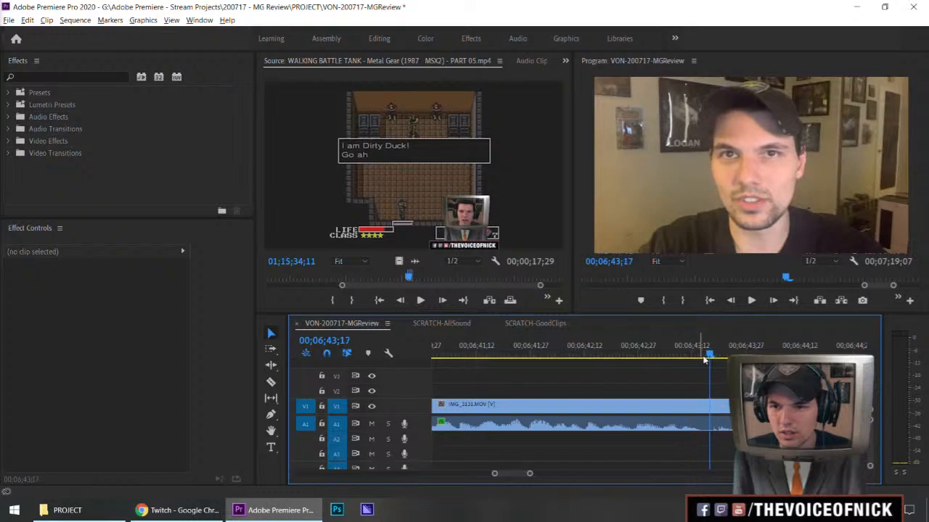
key("c")
left_click(666, 406)
Split off and ripple-delete about six seconds of footage following the cut at about 00;06;43;17.
key("space")
key("space")
left_click(805, 346)
key("space")
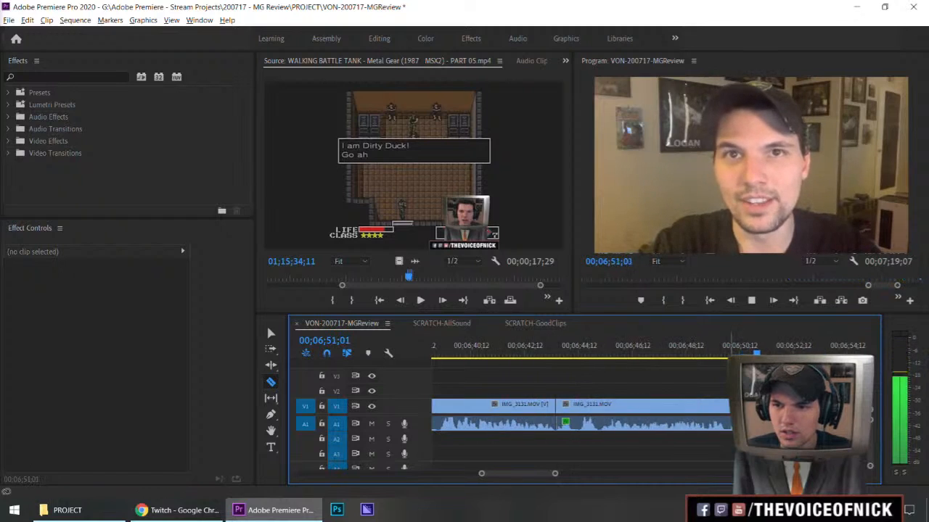
key("v")
left_click(693, 410)
key("shift+Delete")
Play through the join at about 00;06;43;17 and replay the passage leading up to it.
left_click(545, 351)
key("space")
key("minus")
key("minus")
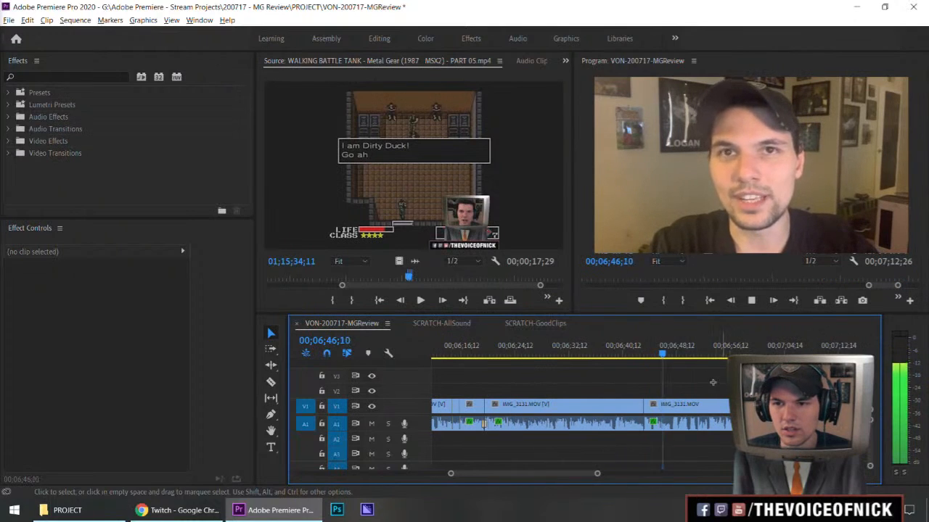
key("equal")
left_click_drag(545, 356, 527, 360)
key("space")
key("equal")
key("equal")
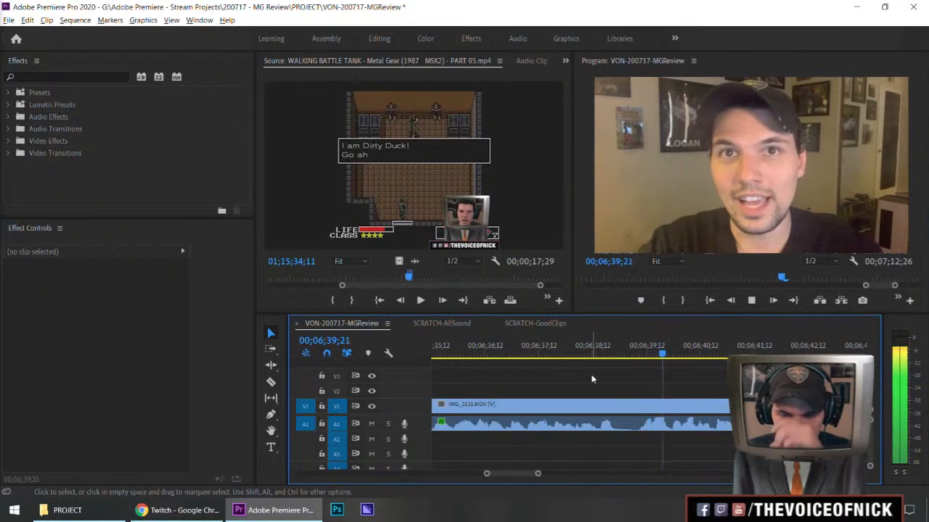
Split the clip at about 00;06;39;02 and ripple-delete the section from there to the next cut.
key("minus")
key("minus")
left_click(621, 360)
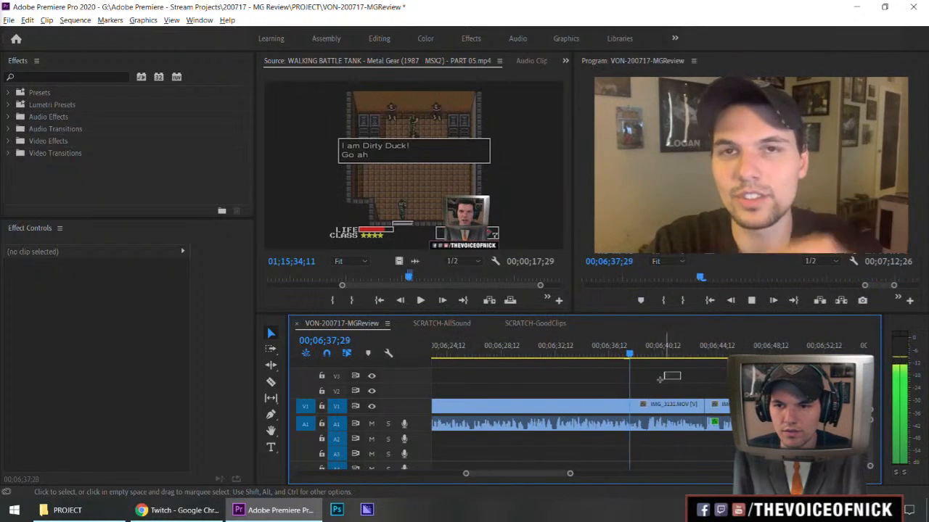
left_click(589, 356)
left_click_drag(649, 383, 699, 385)
key("space")
key("c")
left_click(644, 406)
key("v")
left_click(664, 425)
key("shift+Delete")
Tighten the join at about 00;06;39;02 by about five frames and play it back.
left_click(630, 355)
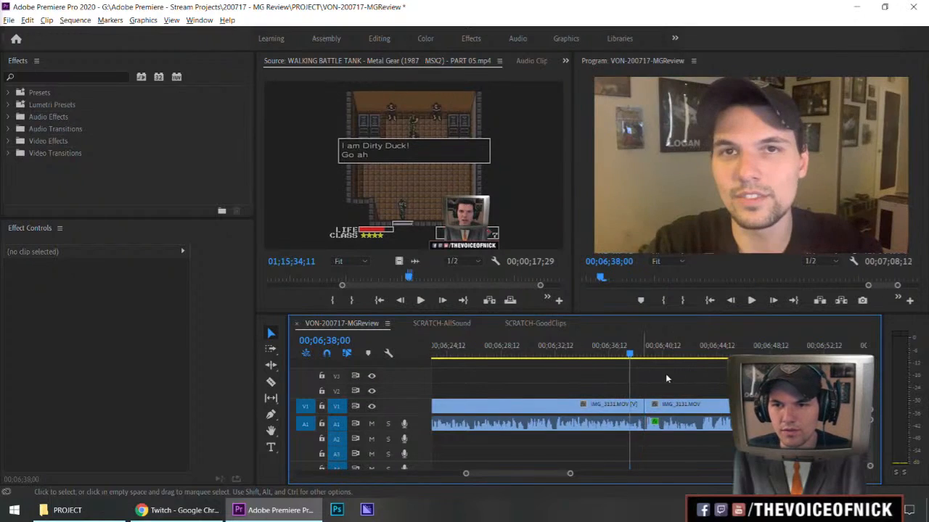
key("space")
key("=")
key("=")
key("=")
key("-")
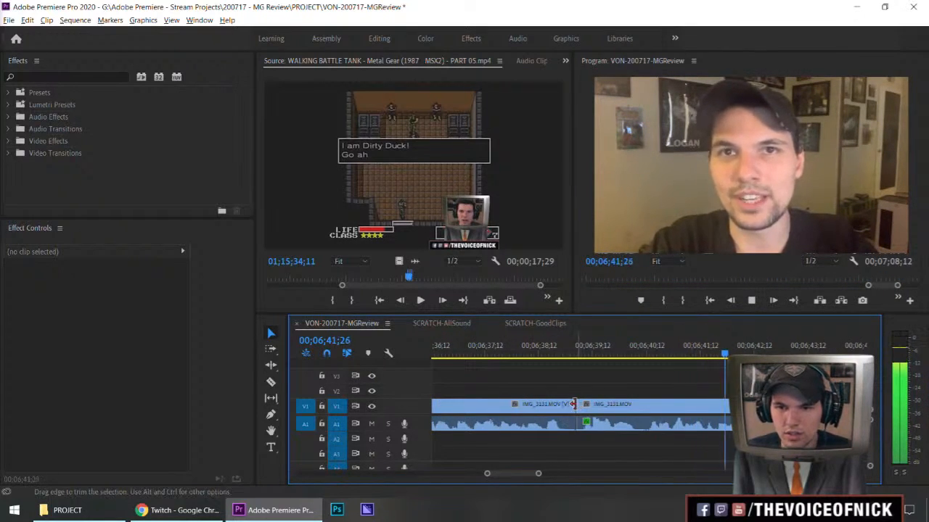
key("space")
key("a")
left_click_drag(635, 405, 592, 386)
key("v")
left_click(513, 354)
key("space")
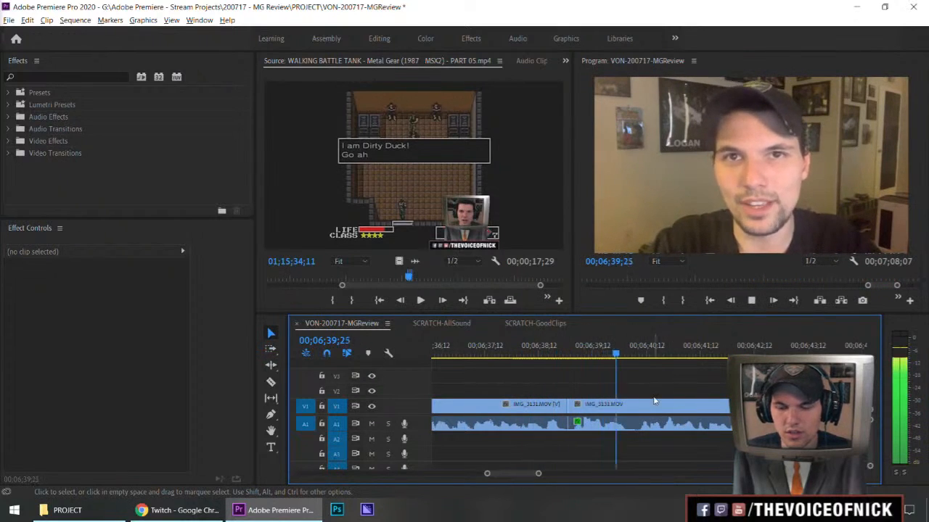
Play the rest of the sequence from about 00;06;39 to its end, checking the closing footage.
key("minus")
key("minus")
key("minus")
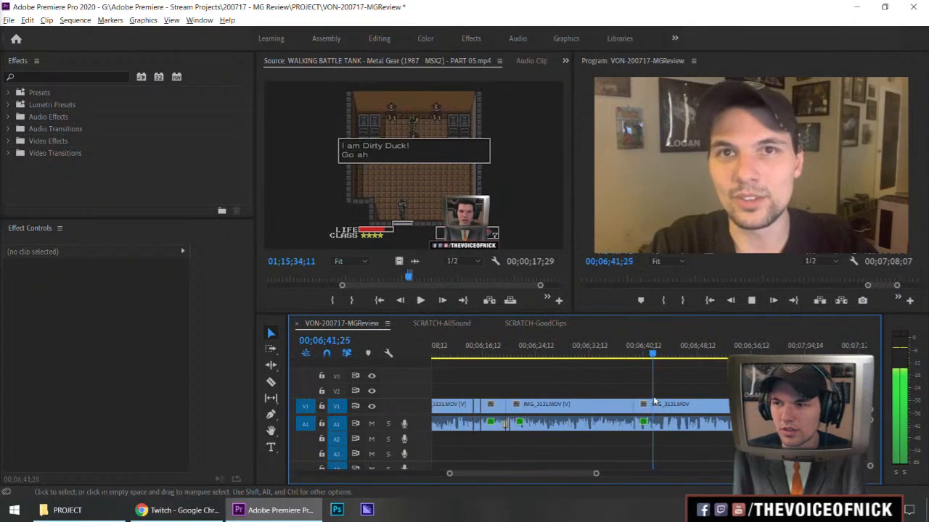
key("=")
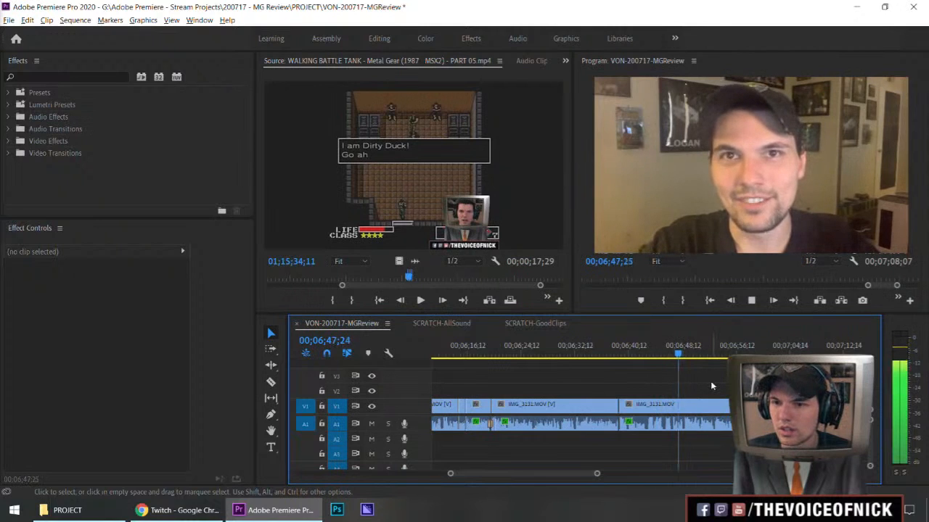
key("minus")
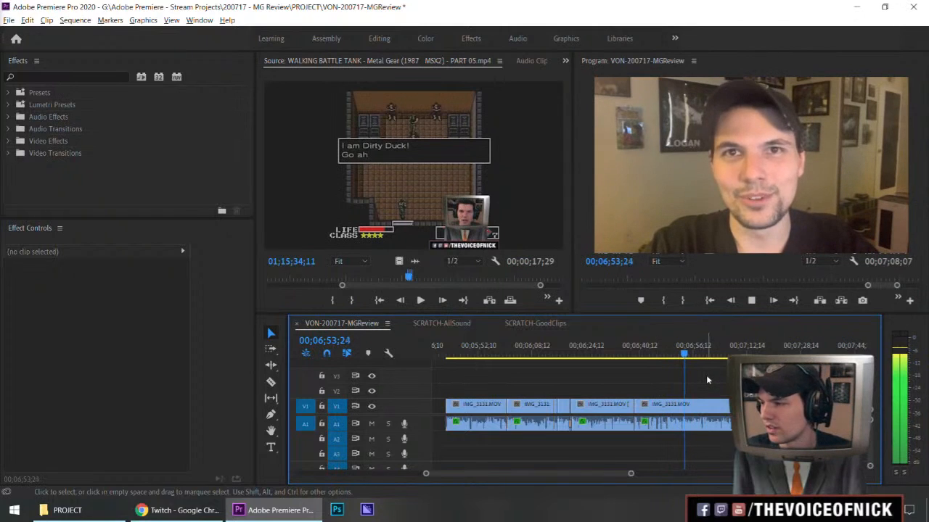
key("minus")
key("equal")
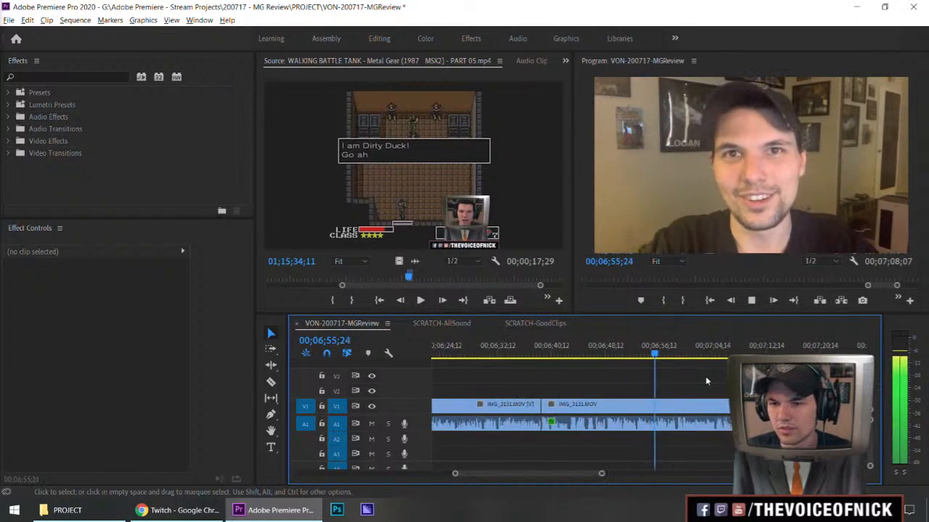
key("equal")
key("equal")
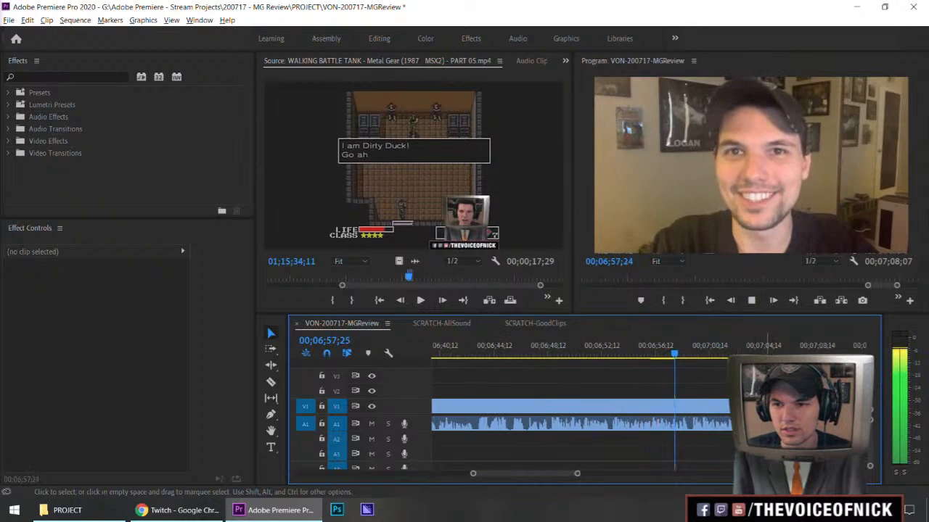
key("minus")
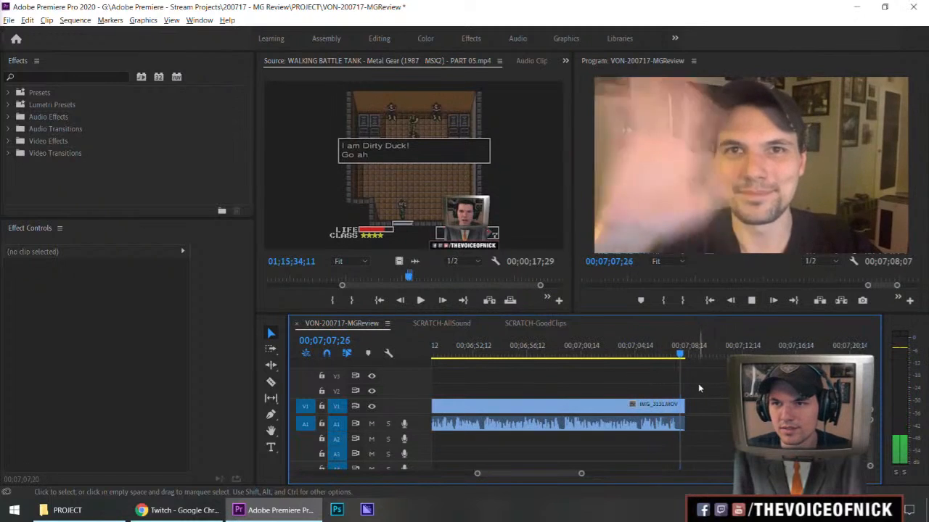
Delete the empty gap after the RED clip so the following clips close up against it.
left_click_drag(687, 354, 680, 356)
key("minus")
key("minus")
key("minus")
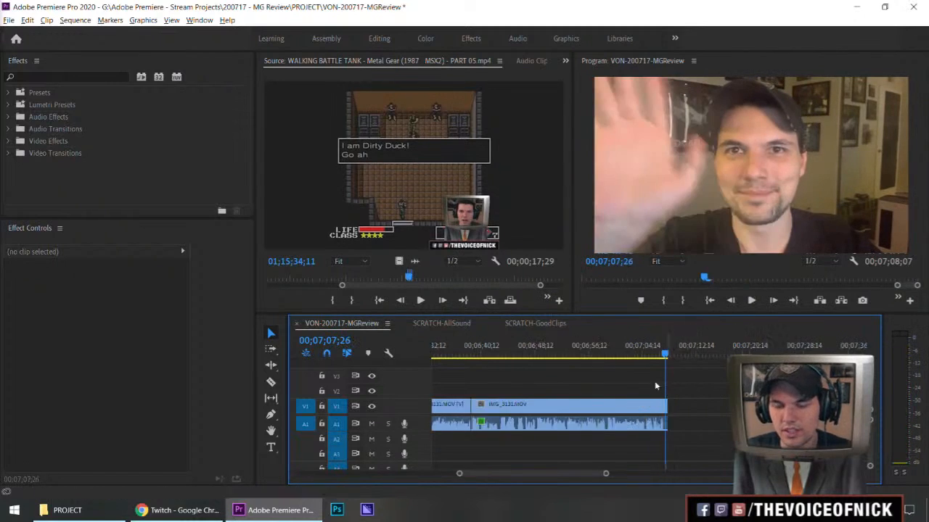
left_click(489, 408)
key("Delete")
Move the playhead back onto the RED clip at 00;04;54;06 and inspect the clips around it.
key("minus")
left_click_drag(568, 352, 619, 361)
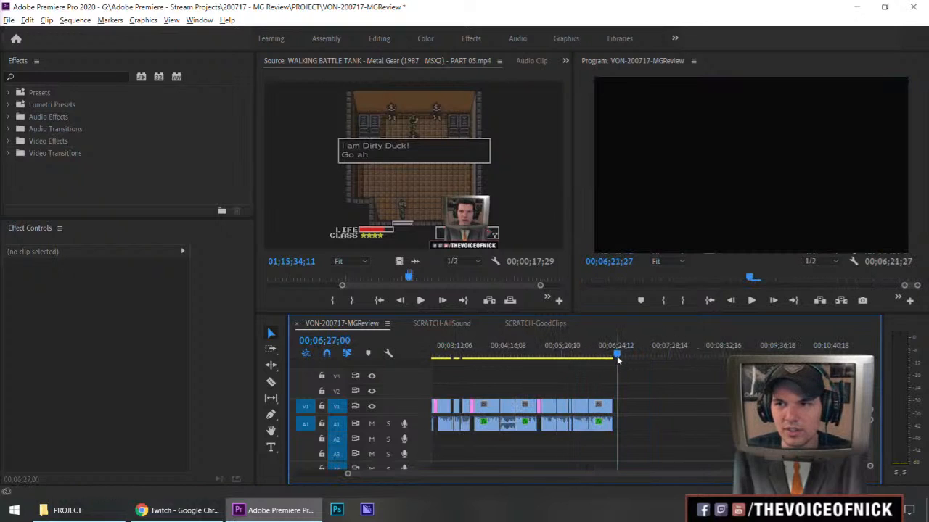
key("equals")
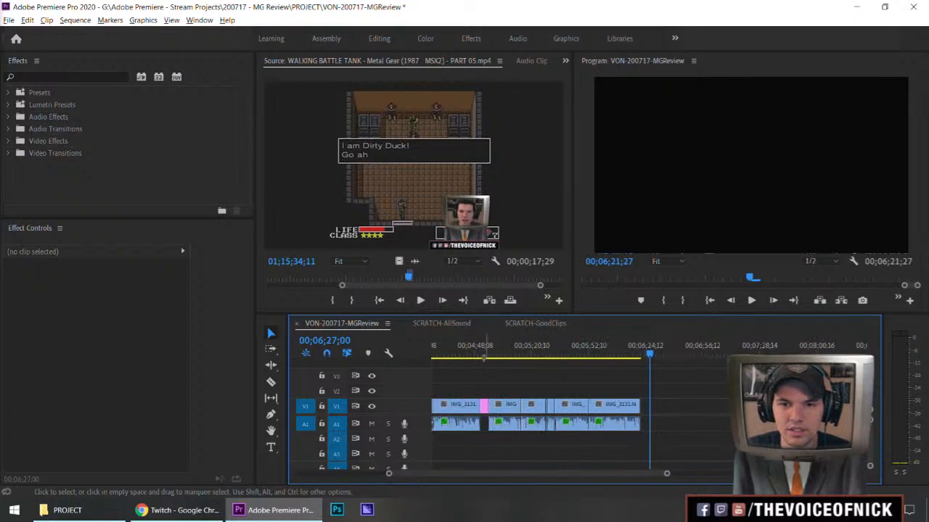
left_click(499, 357)
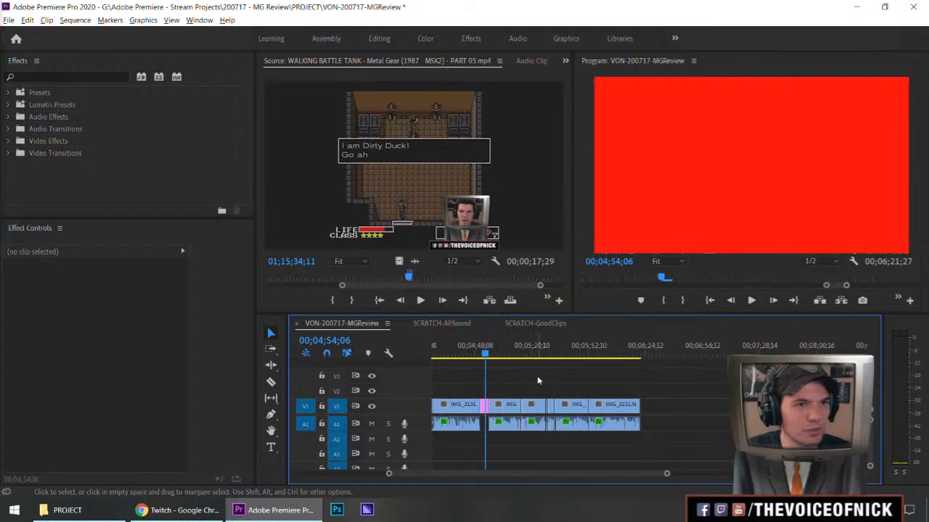
key("equal")
key("equal")
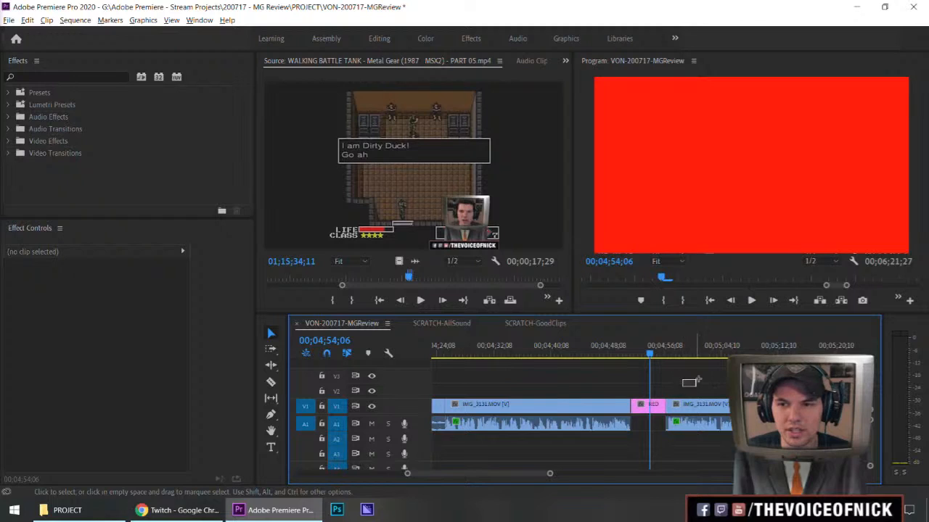
key("equal")
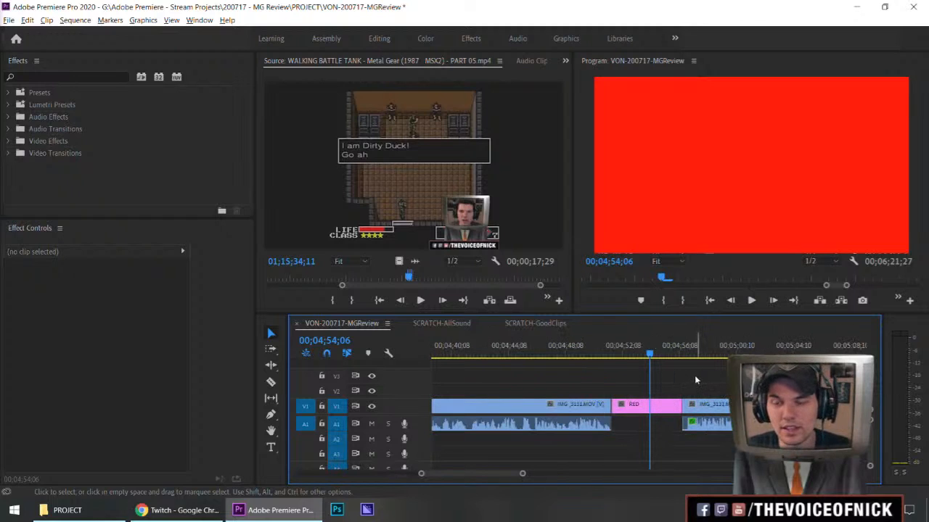
Save the project and play through the RED clip into the following take, checking the closed join.
key("ctrl+s")
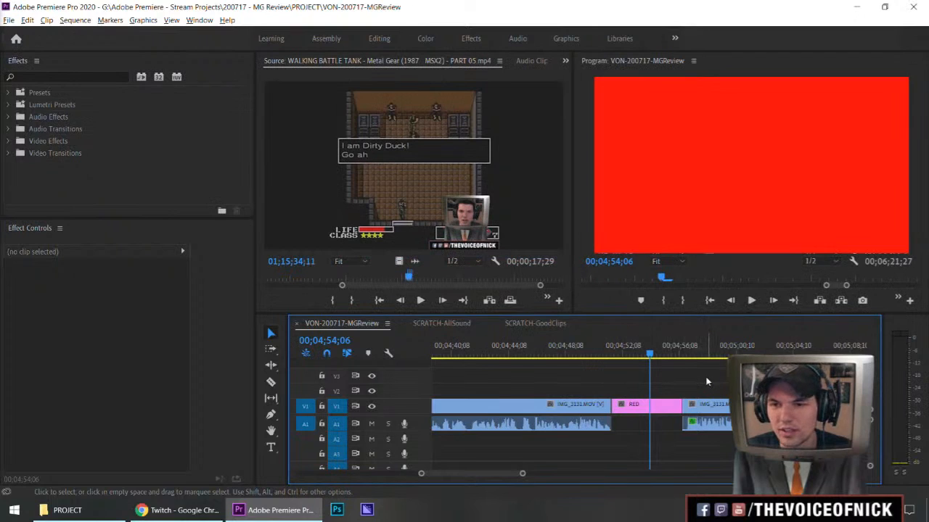
key("minus")
key("minus")
key("space")
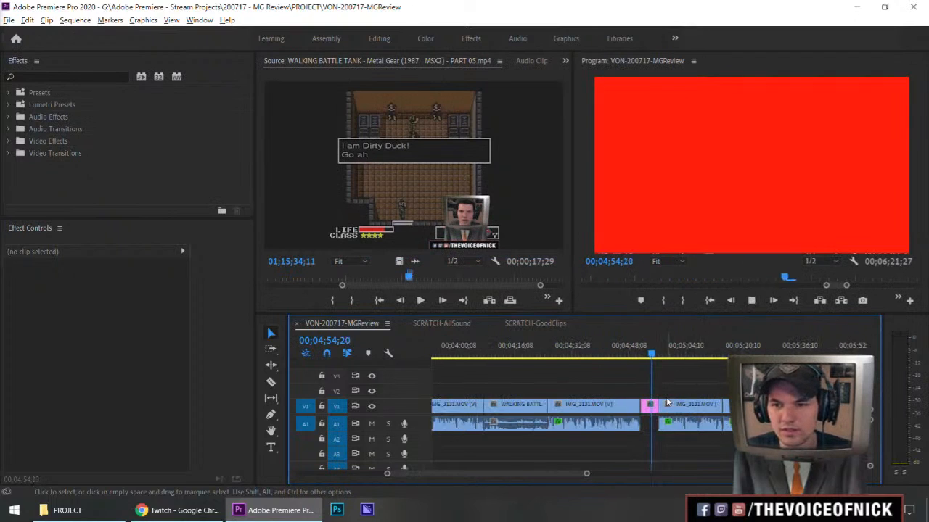
left_click_drag(827, 286, 404, 285)
left_click(699, 371)
key("space")
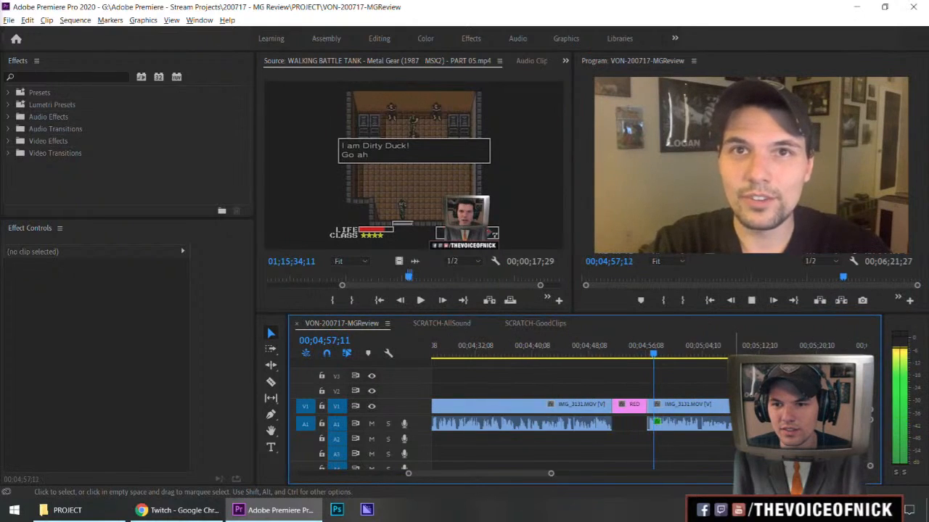
Save the project and return the playhead to the start of the sequence at 00;00;00;00.
key("minus")
key("minus")
key("ctrl+s")
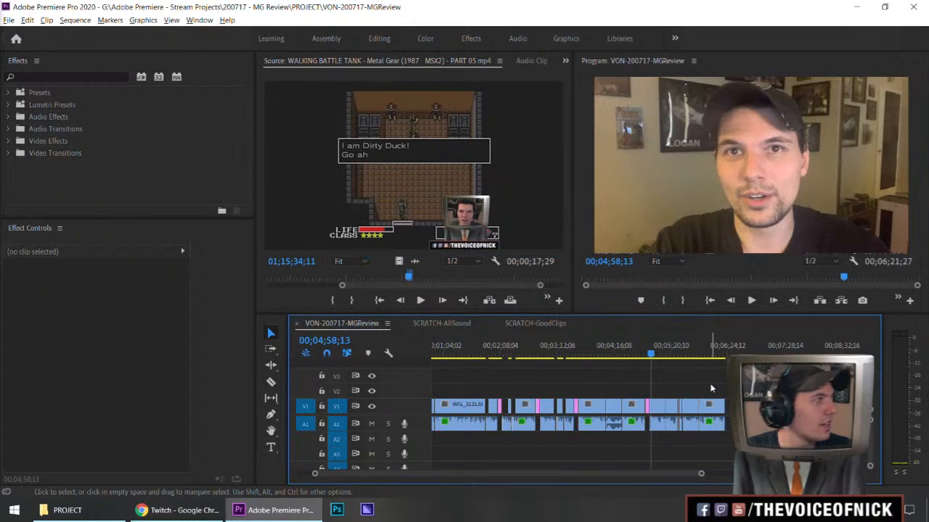
key("Home")
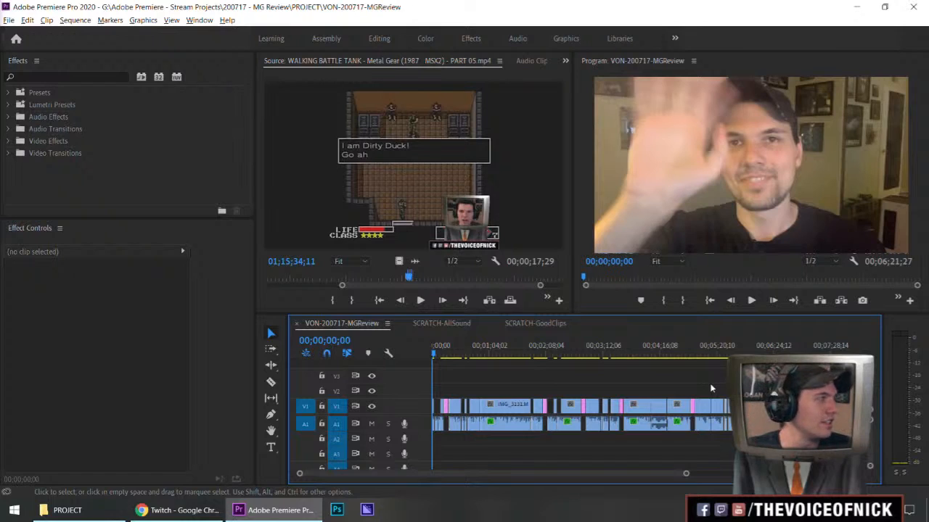
key("ctrl+s")
left_click_drag(546, 379, 498, 384)
mouse_move(561, 384)
left_mouse_down()
mouse_move(572, 380)
mouse_move(539, 391)
left_mouse_up()
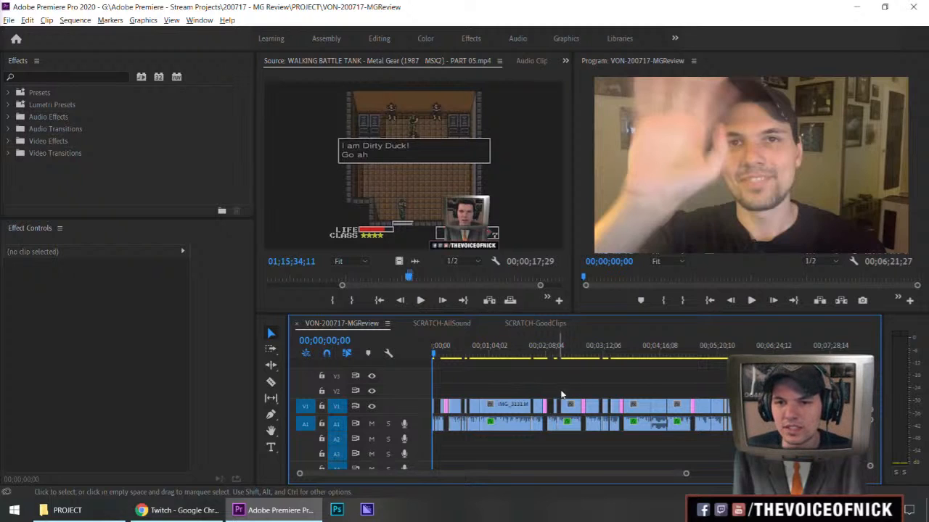
Play the sequence's opening from the start up to the first RED clip, checking its cuts and audio.
key("space")
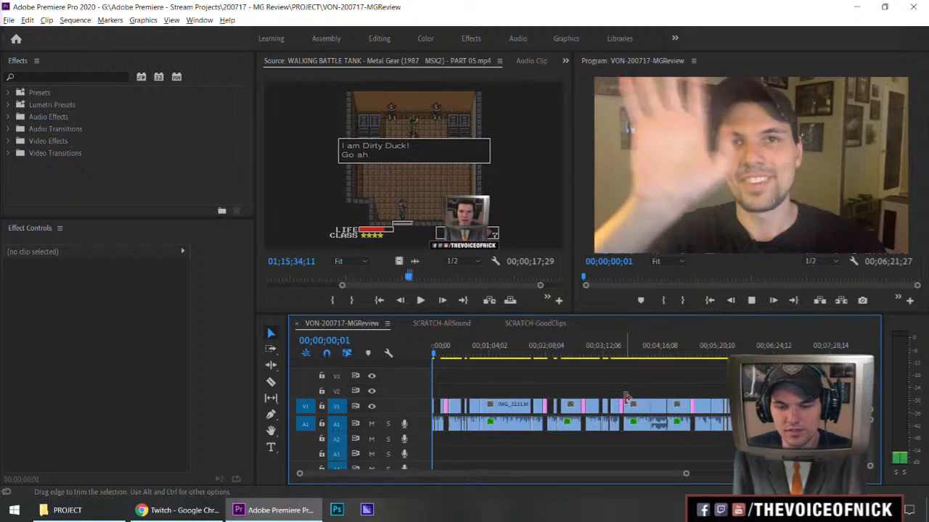
key("equal")
key("minus")
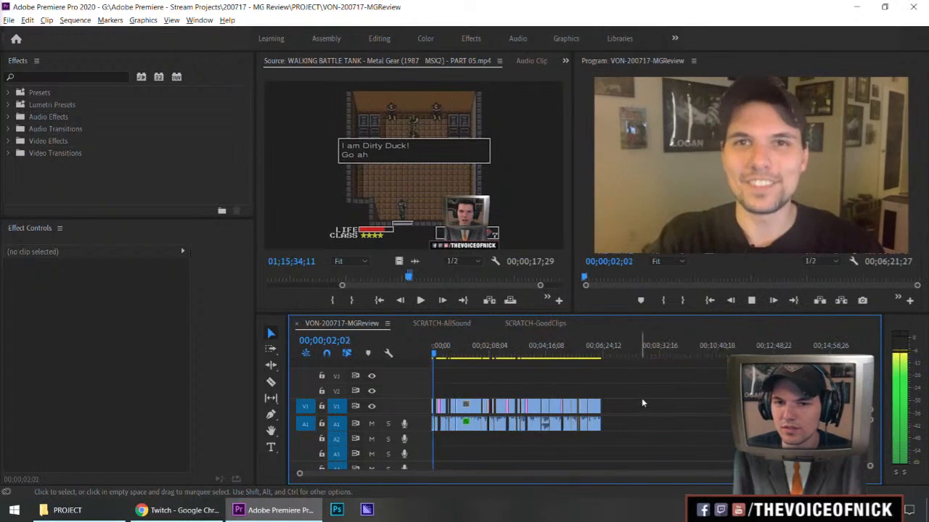
key("equal")
key("equal")
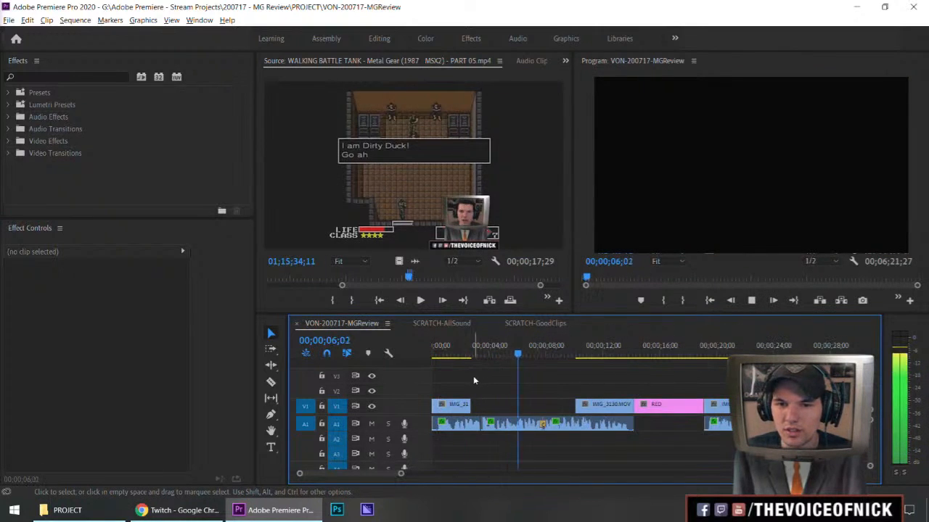
key("equal")
key("minus")
key("minus")
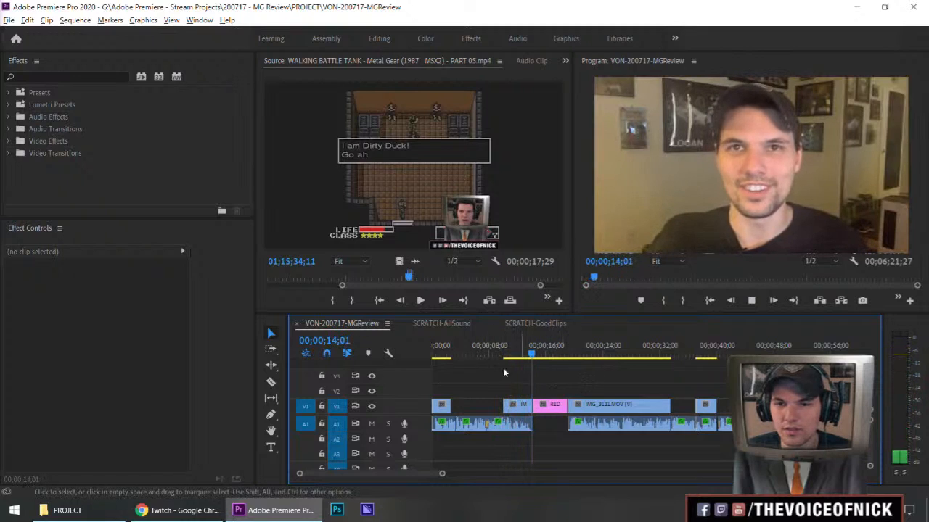
Return to the sequence start and replay the first IMG_3130.MOV clip, listening to its audio.
left_click_drag(466, 355, 423, 359)
key("equal")
key("equal")
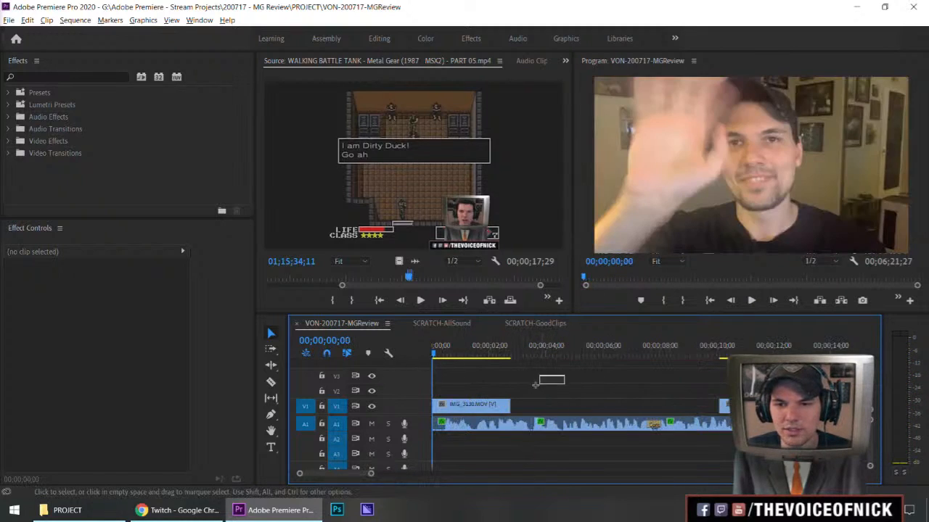
key("space")
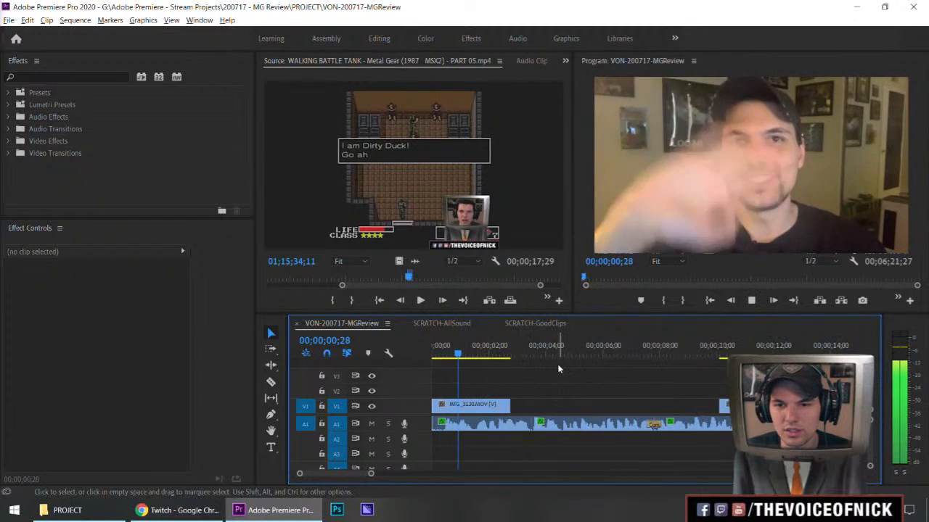
Remove the audio attributes from the first IMG_3130.MOV clip, including DeNoise, Multiband Compressor, Parametric Equalizer, Bass and Hard Limiter.
left_click(496, 425)
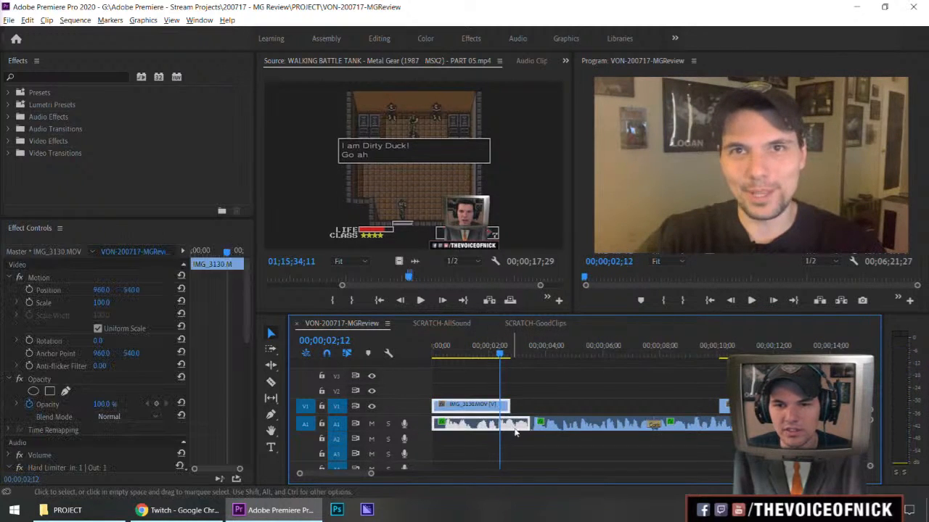
right_click(511, 427)
left_click(573, 42)
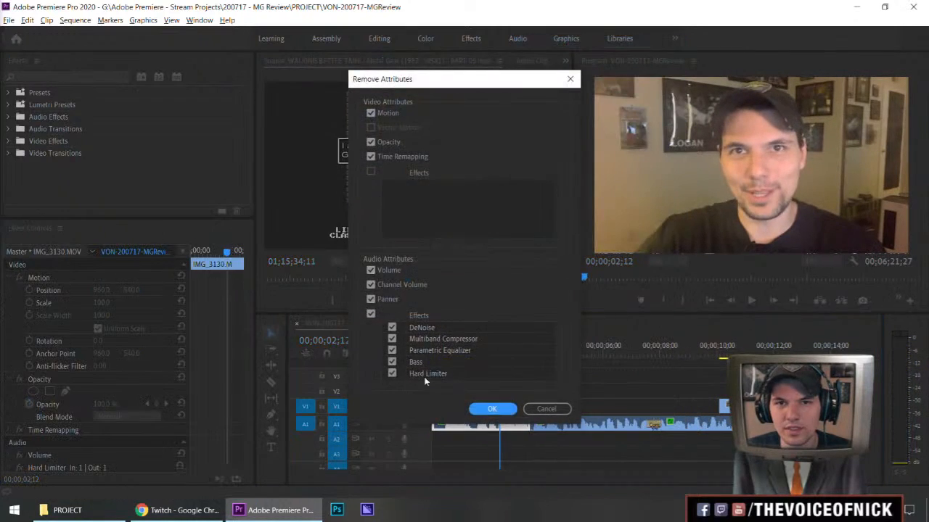
left_click(371, 113)
left_click(491, 409)
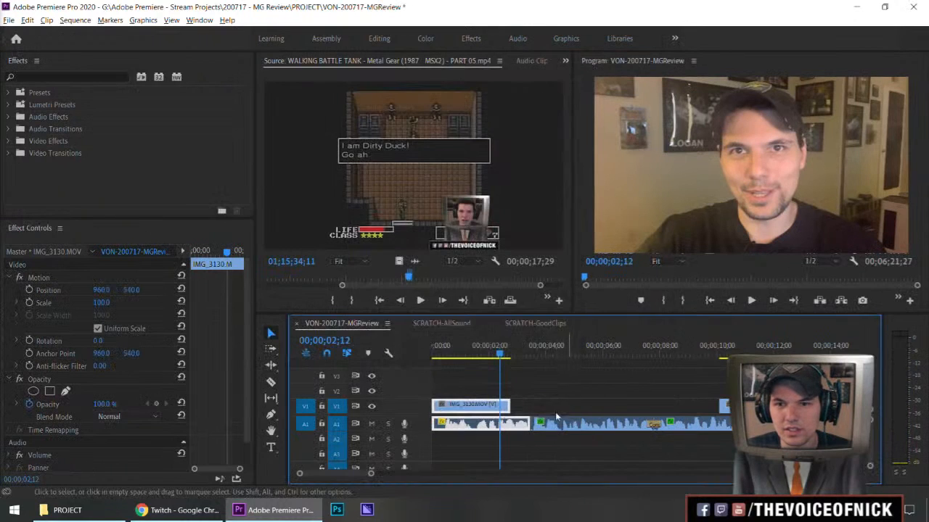
Play the first clip from the sequence start to hear it without its audio effects.
left_click(554, 375)
key("Home")
key("space")
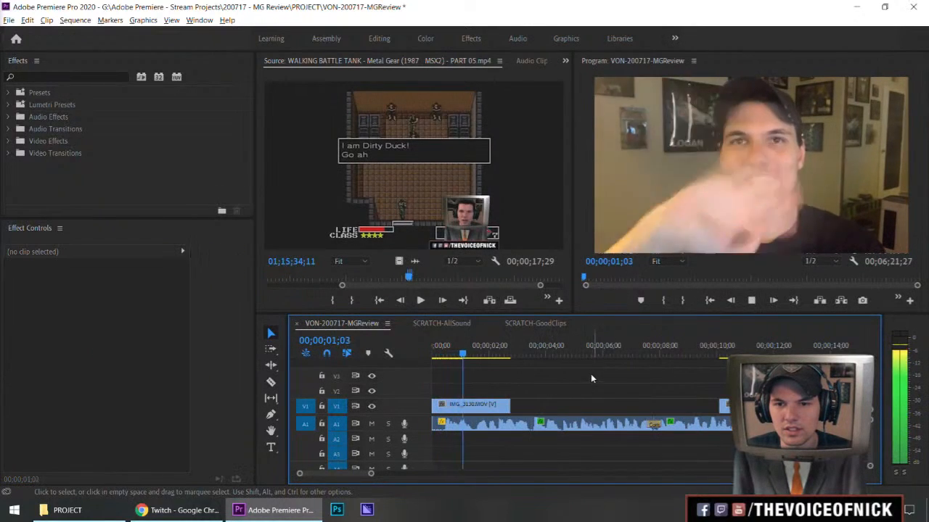
key("space")
Paste the audio effects of the neighbouring take's clip onto the first IMG_3130.MOV clip.
right_click(511, 431)
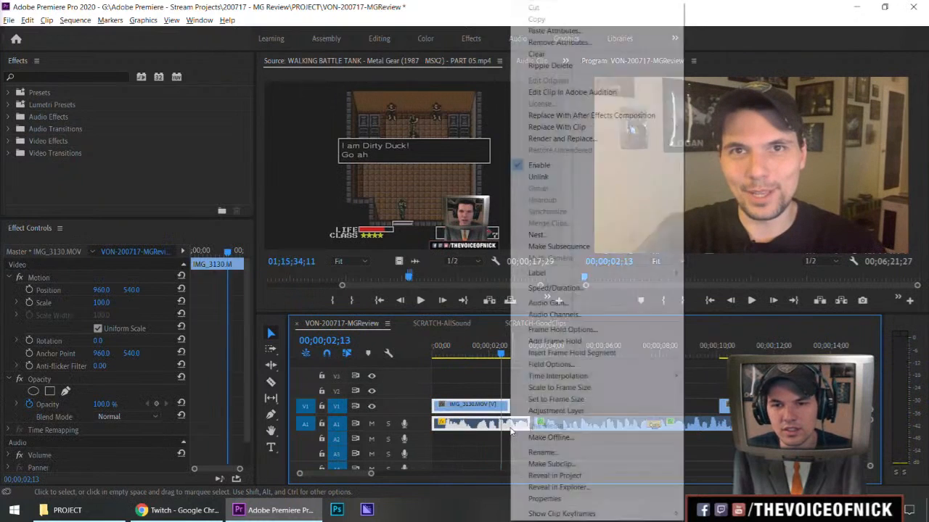
left_click(480, 382)
left_click(573, 428)
right_click(518, 430)
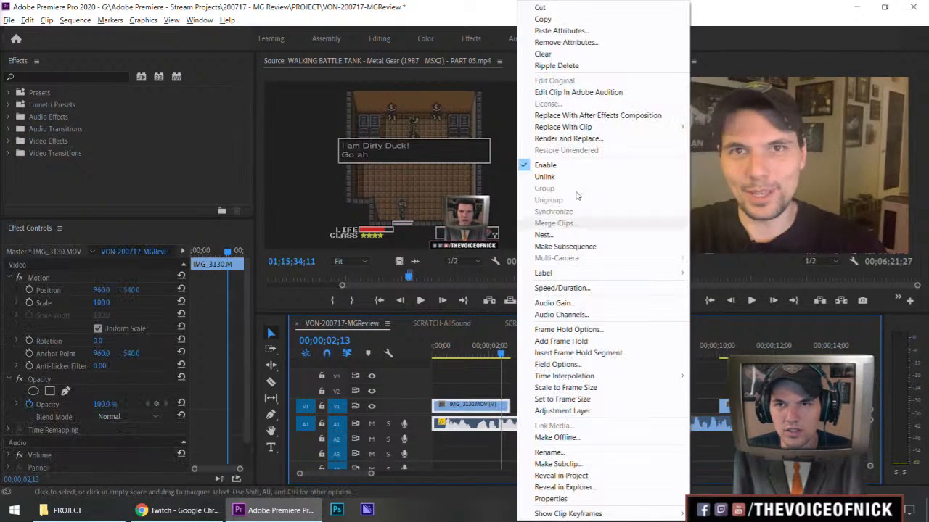
left_click(537, 31)
left_click(497, 456)
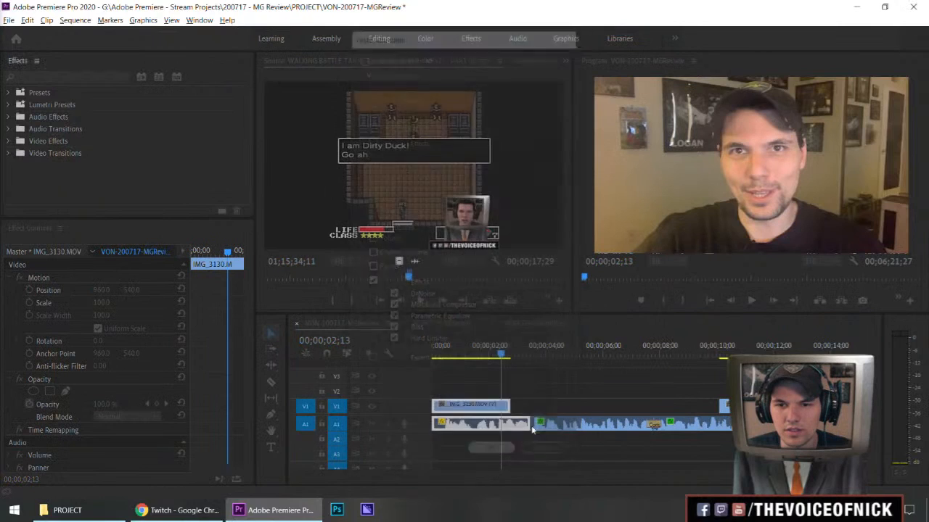
Save the project and play the opening from the start to check the clip with its effects back on.
left_click(483, 378)
left_click_drag(472, 352, 402, 375)
key("ctrl+s")
key("space")
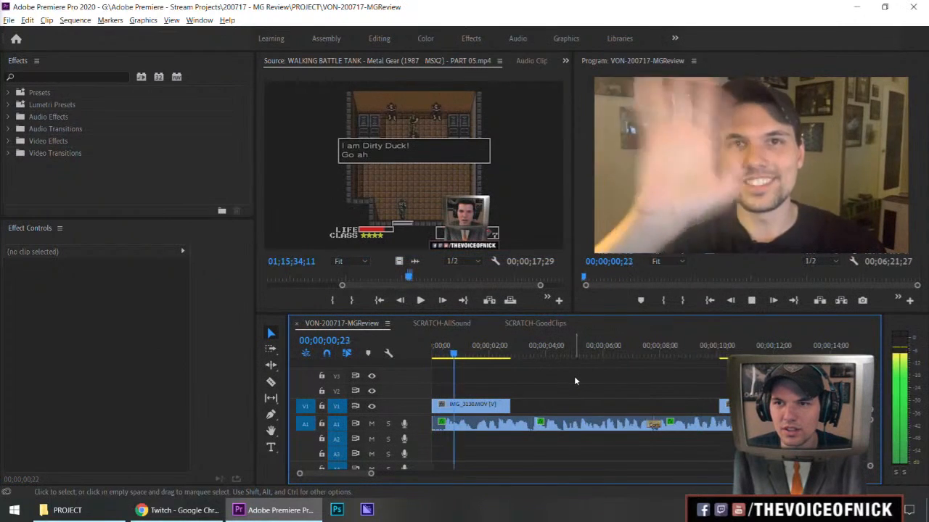
Mark an Out point at 00;00;03;20 and open the media export settings for that range.
left_click(537, 346)
key("o")
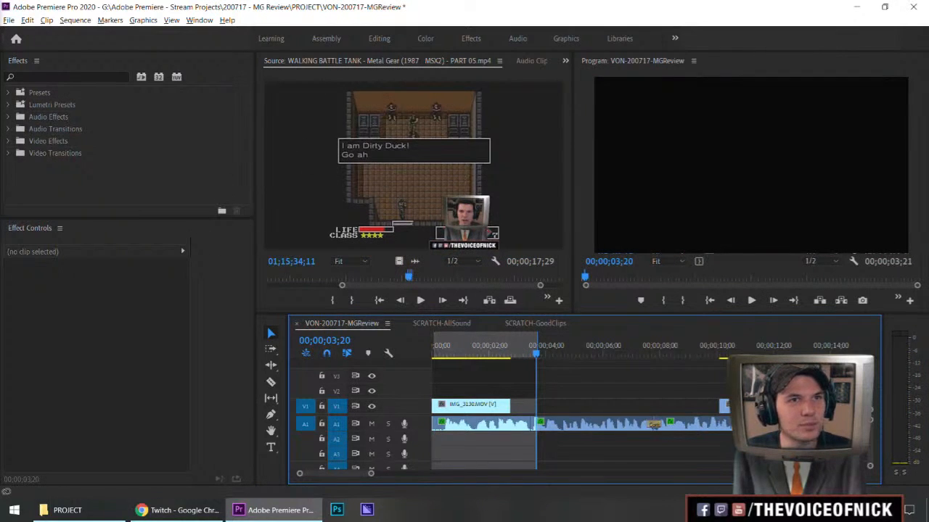
left_click(10, 20)
mouse_move(72, 337)
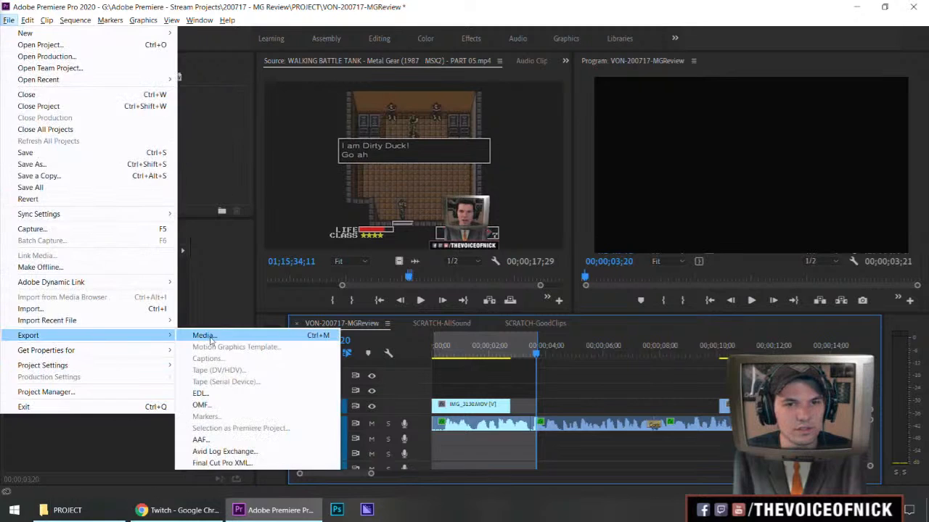
left_click(203, 337)
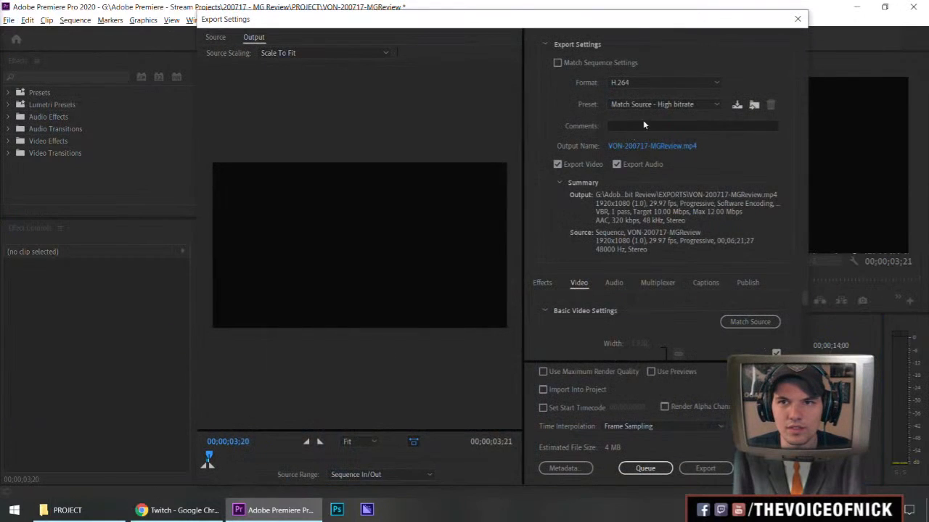
For the export's output location, create and open an EXPORTS folder inside 200717 - MG Review.
left_click(655, 145)
left_click(350, 64)
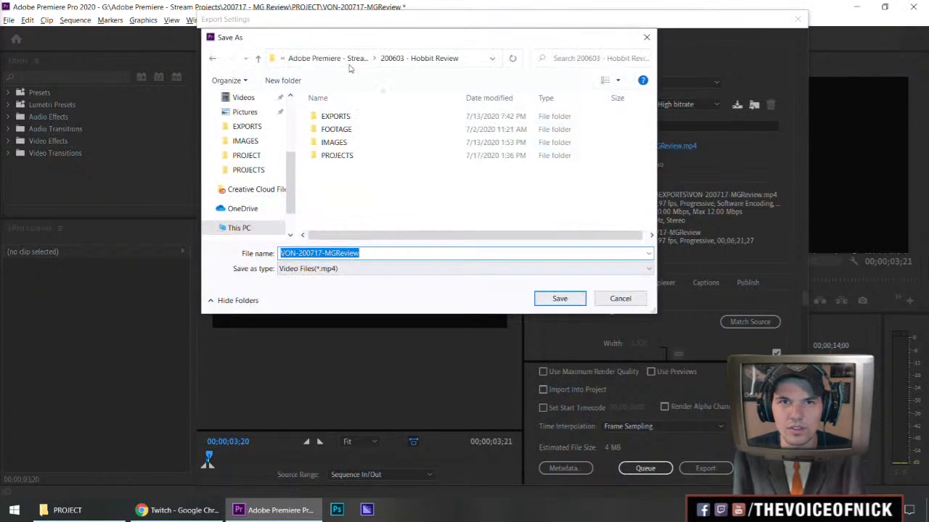
left_click(356, 62)
double_click(366, 194)
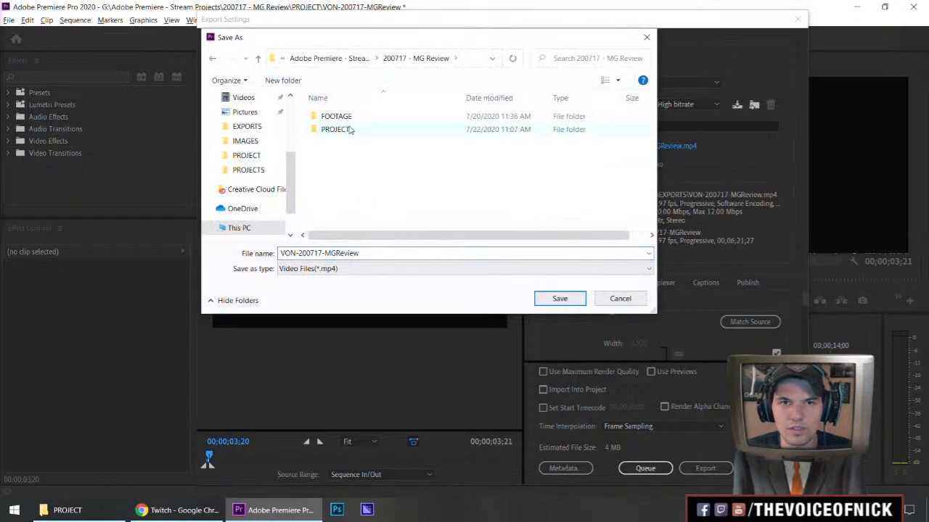
key("ctrl+shift+n")
type("EXPORTS")
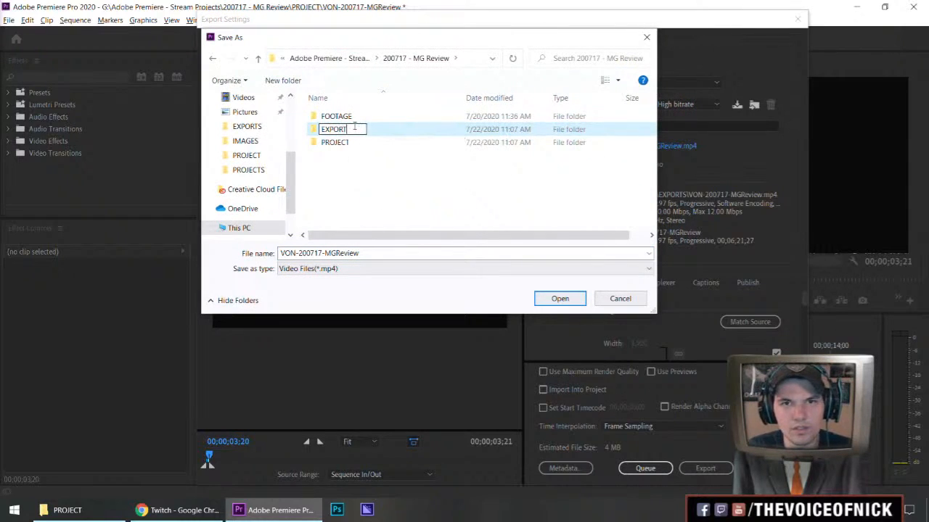
key("Return")
key("Return")
Create a TESTS subfolder inside EXPORTS and open it as the export destination.
key("ctrl+shift+n")
type("TESTS")
key("Return")
key("Return")
Name the output file VON-200717-MGReview-AudioPop and export the marked range as H.264 with the Match Source - High bitrate preset.
left_click(386, 251)
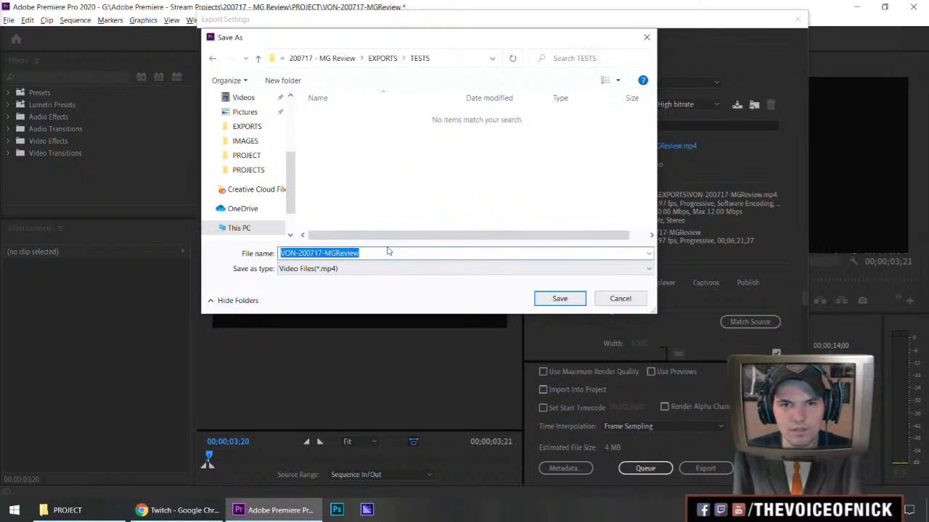
left_click(388, 250)
type("-AudioPop")
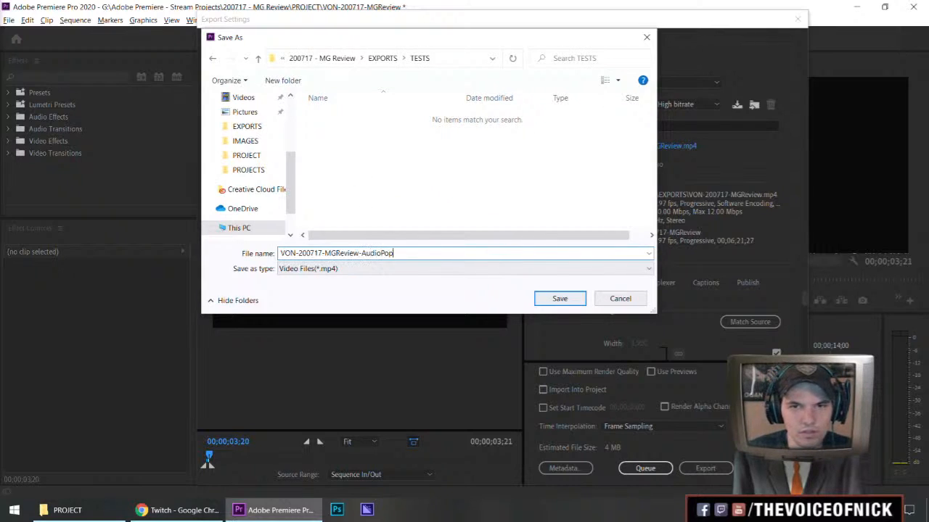
key("Return")
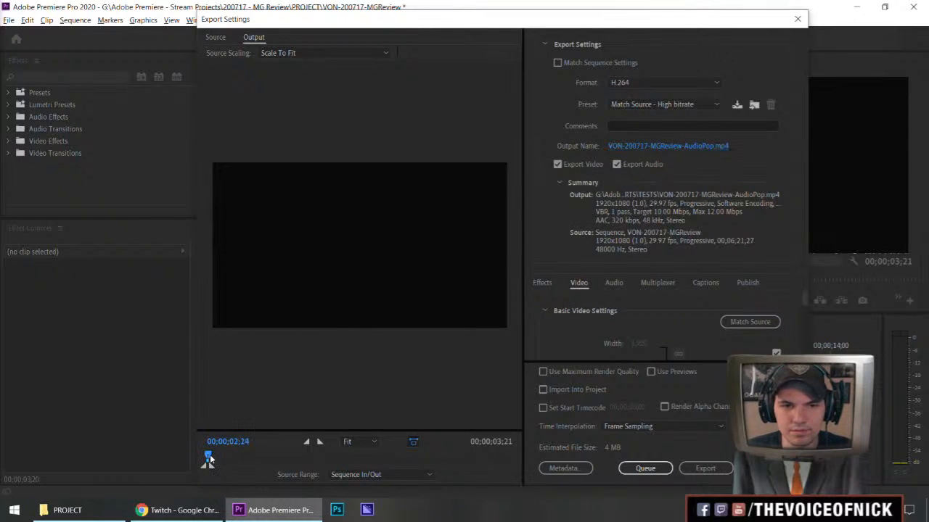
left_click(705, 468)
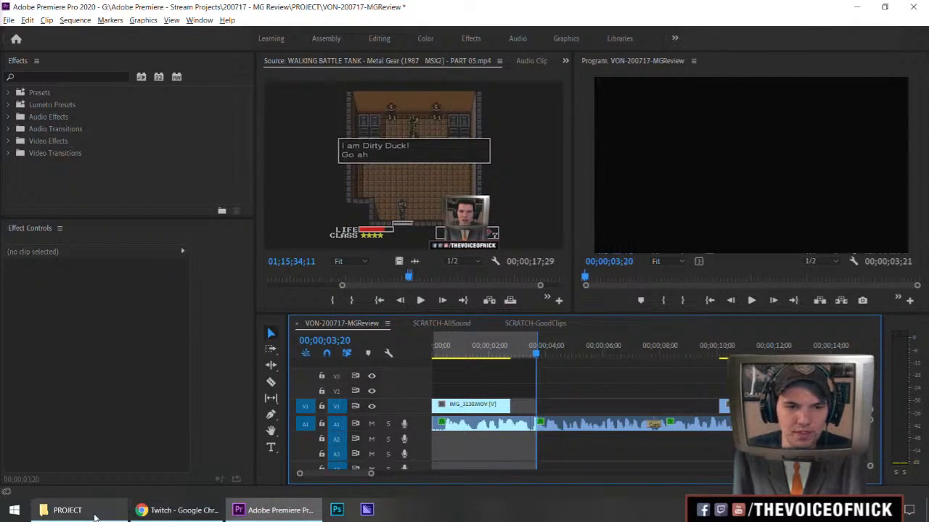
Play the exported AudioPop test file from the EXPORTS\TESTS folder in VLC, close it and switch back to Premiere Pro.
left_click(73, 511)
left_click(534, 209)
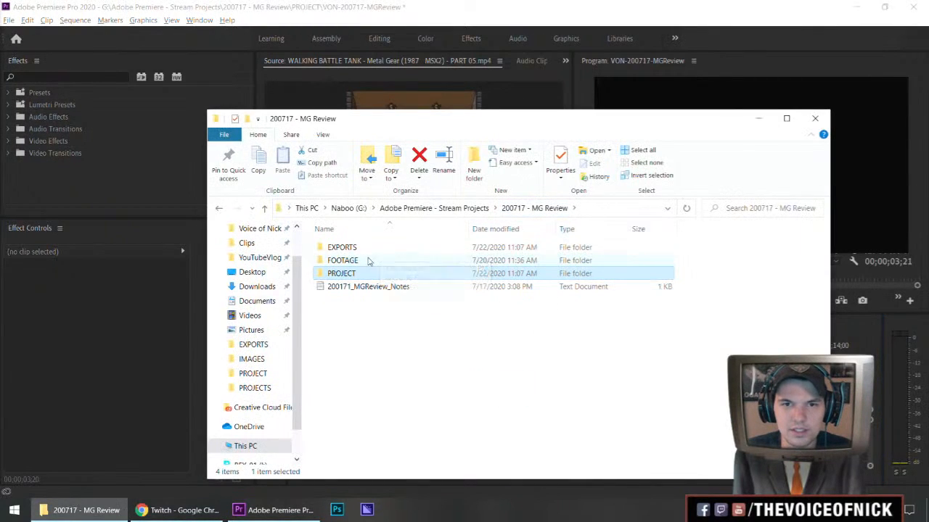
left_click(368, 250)
double_click(368, 251)
double_click(368, 250)
left_click(370, 259)
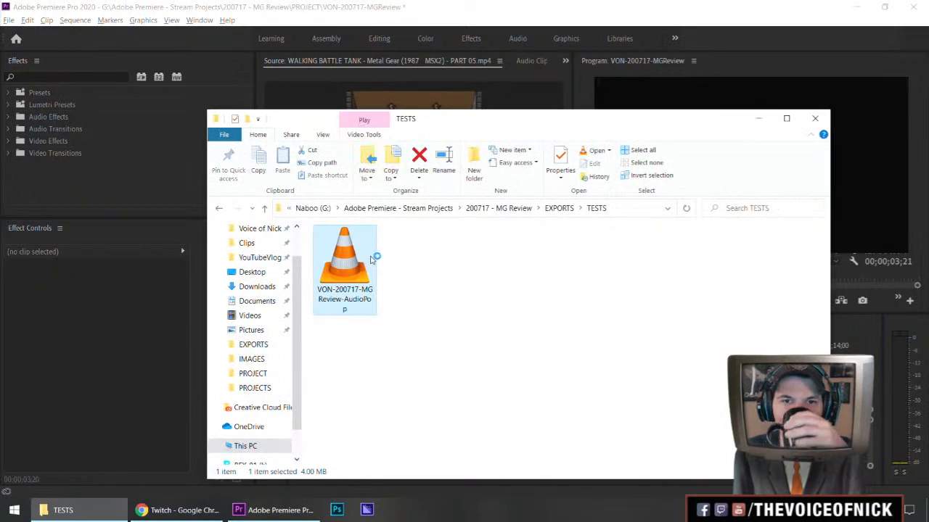
double_click(374, 261)
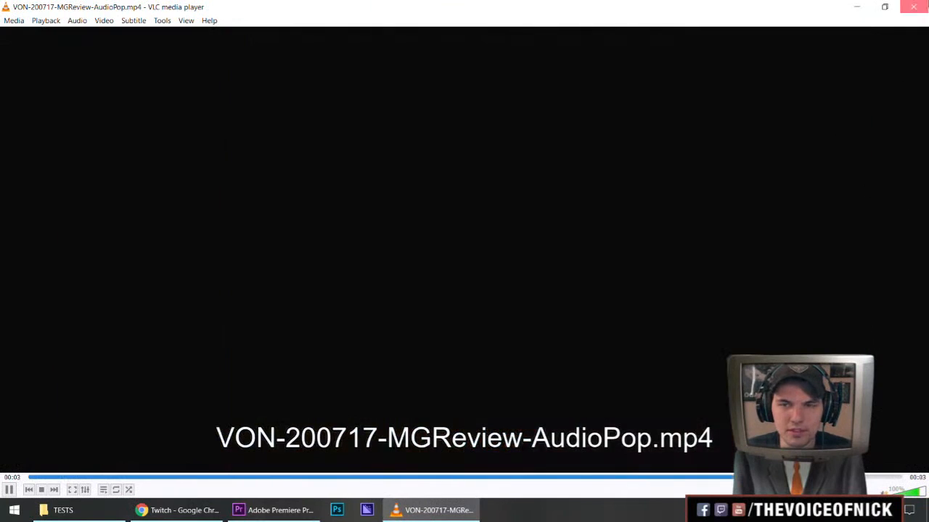
left_click(912, 6)
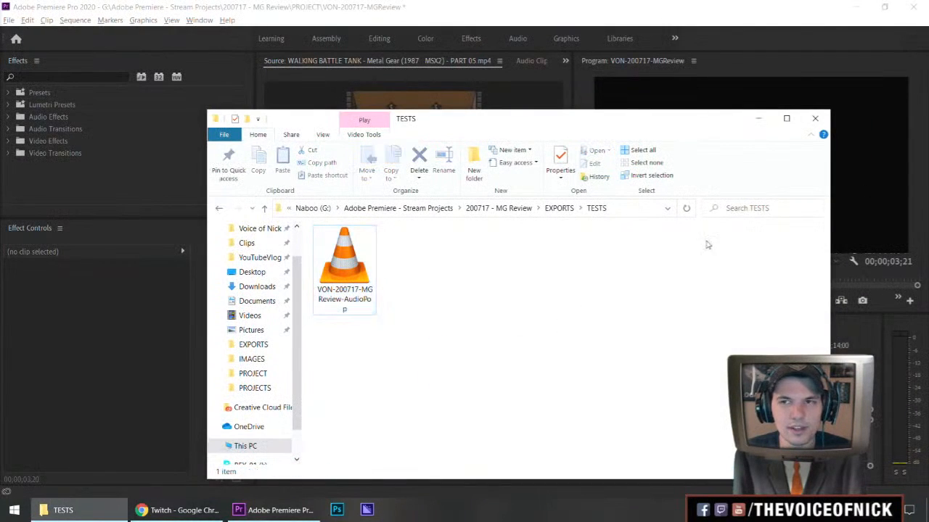
key("alt+Tab")
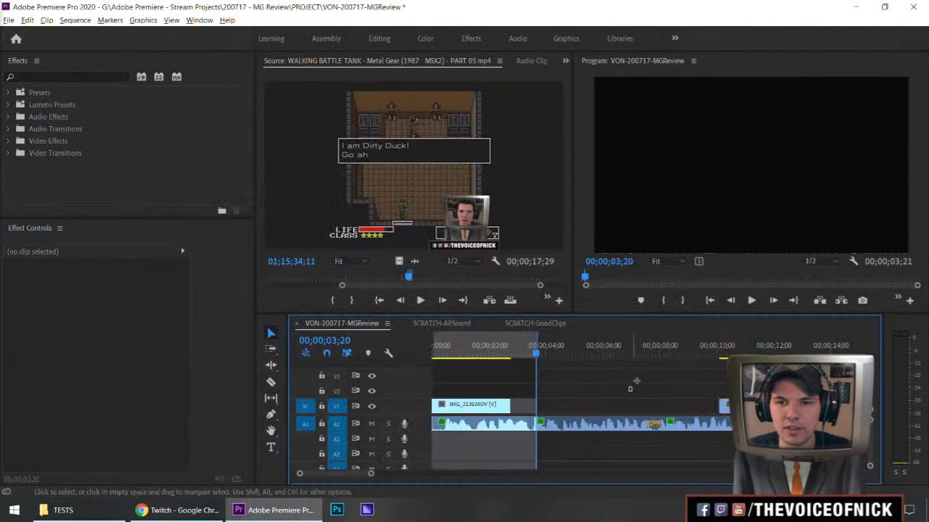
Clear the In and Out points and add a red marker at 00;00;01;10 noting to look into the audio popping and check the original.
right_click(630, 350)
left_click(696, 208)
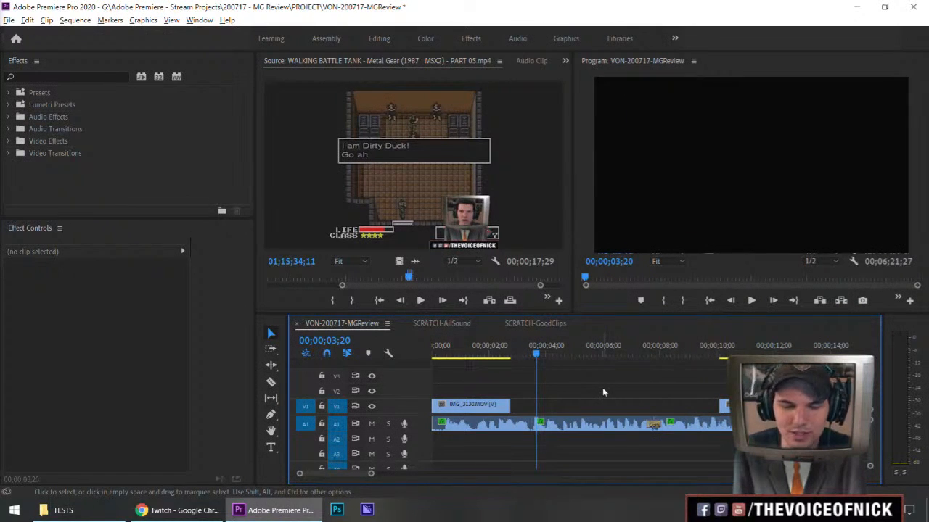
left_click(469, 353)
key("m")
key("m")
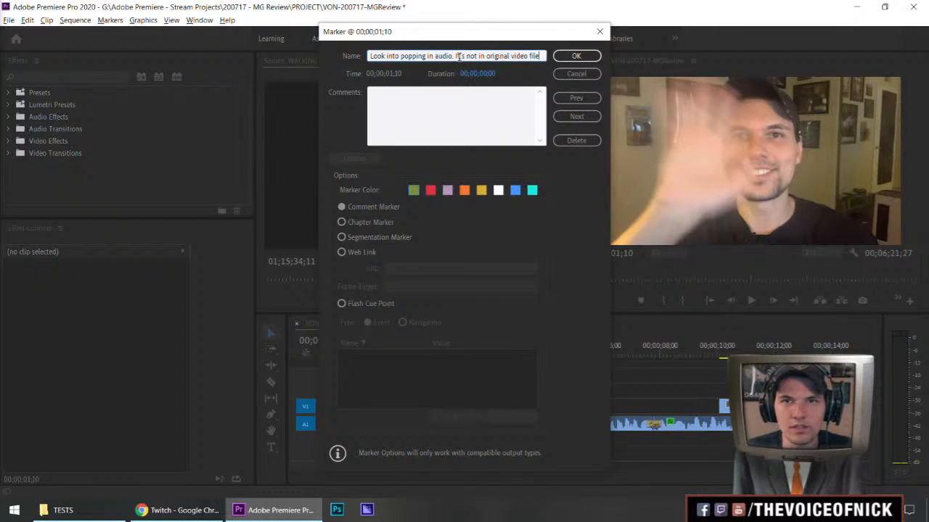
left_click_drag(458, 58, 561, 57)
type("Is")
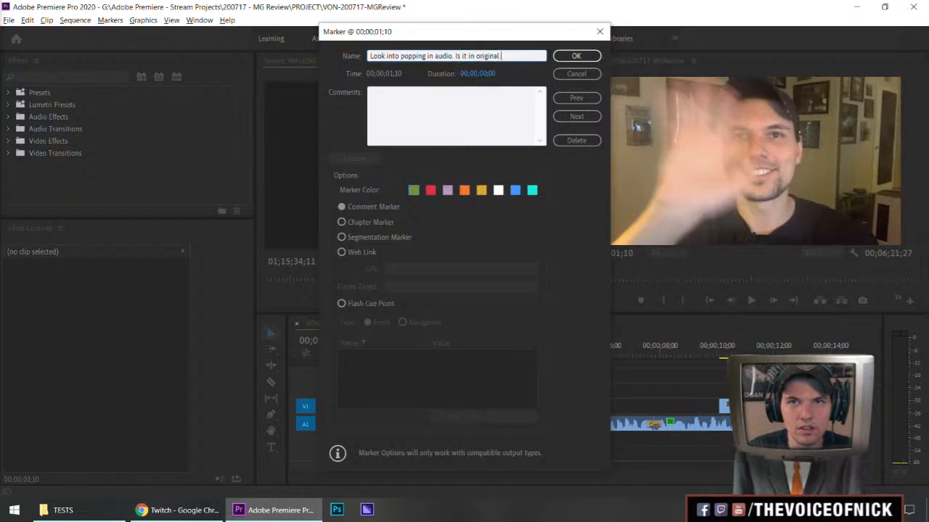
left_click(431, 190)
left_click(576, 56)
Play the sequence from the 00;00;01;10 marker through 00;00;44;00 to review the opening cuts and their audio.
key("space")
key("minus")
key("minus")
key("minus")
key("minus")
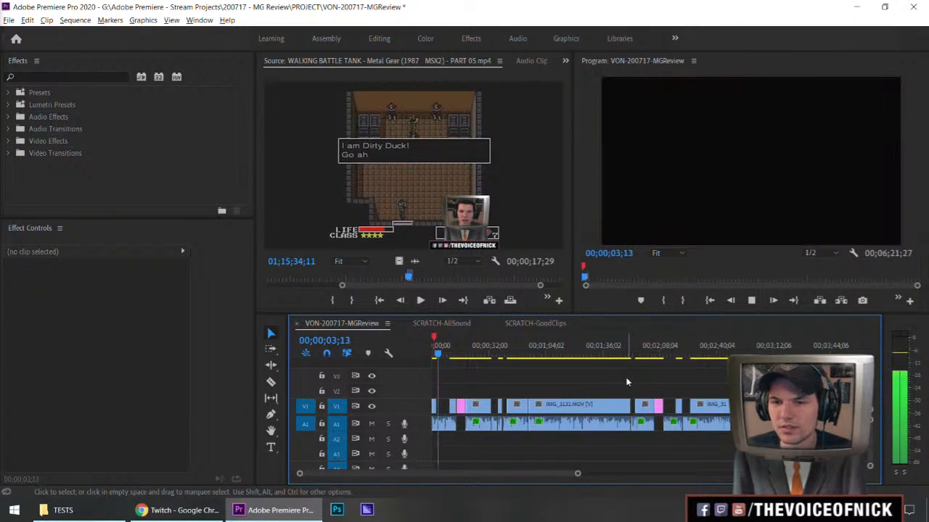
key("equal")
key("equal")
key("equal")
key("equal")
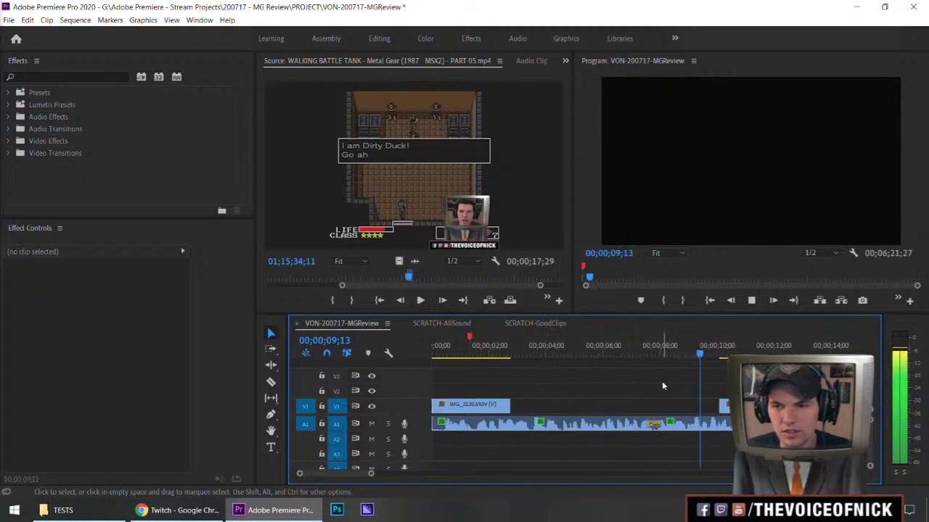
key("minus")
key("minus")
key("minus")
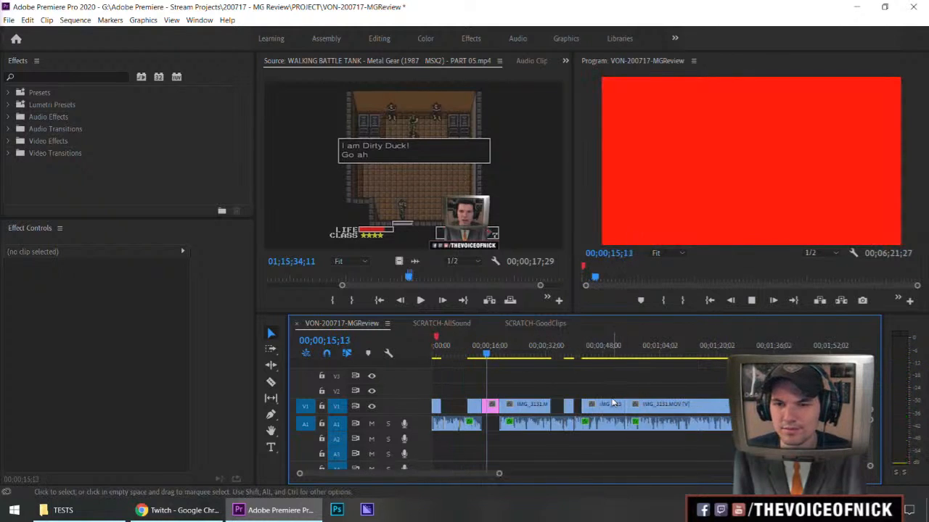
key("equal")
key("equal")
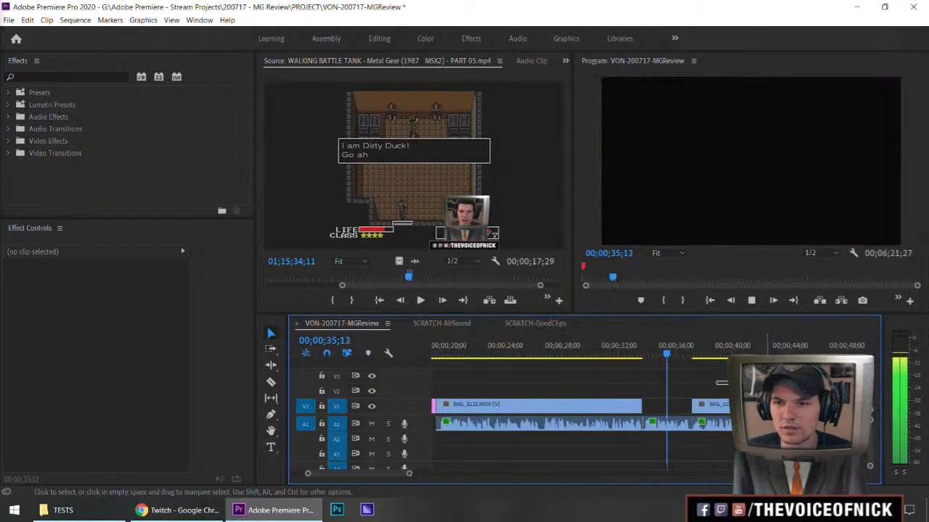
key("minus")
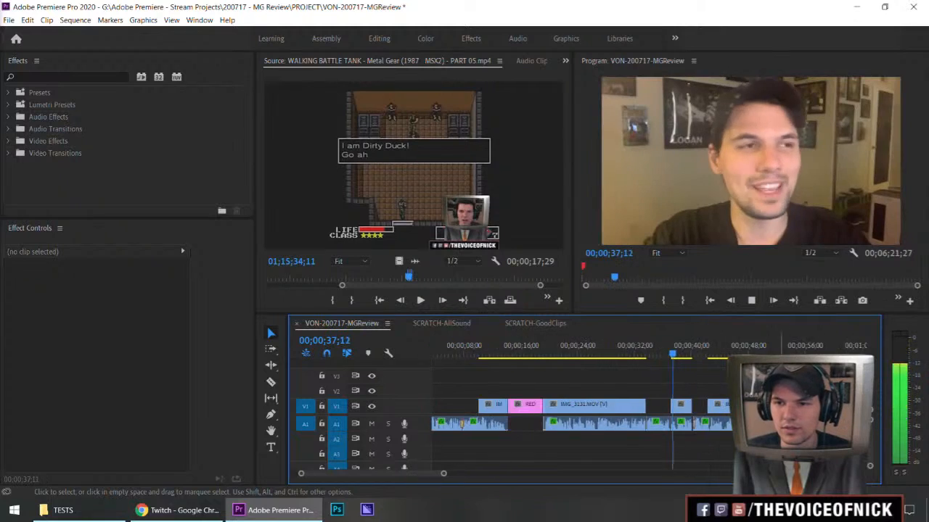
key("minus")
key("minus")
key("equal")
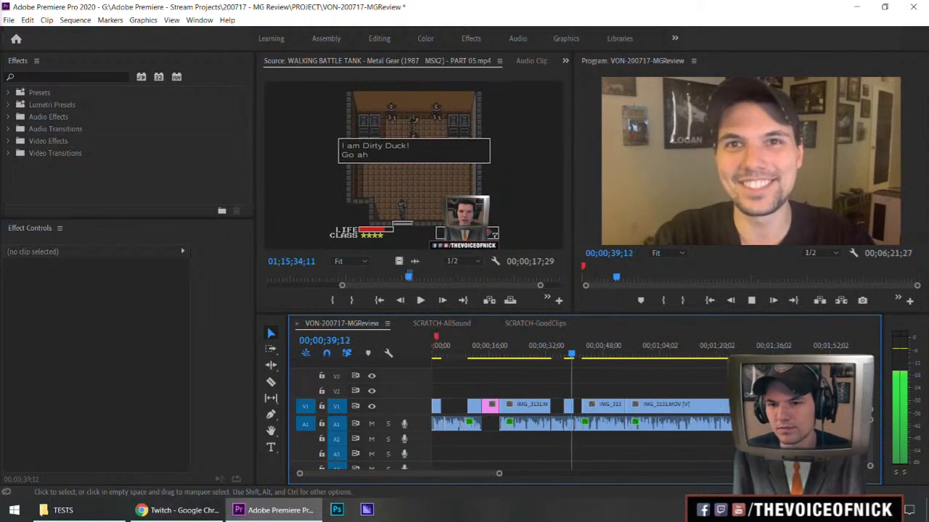
key("equal")
key("equal")
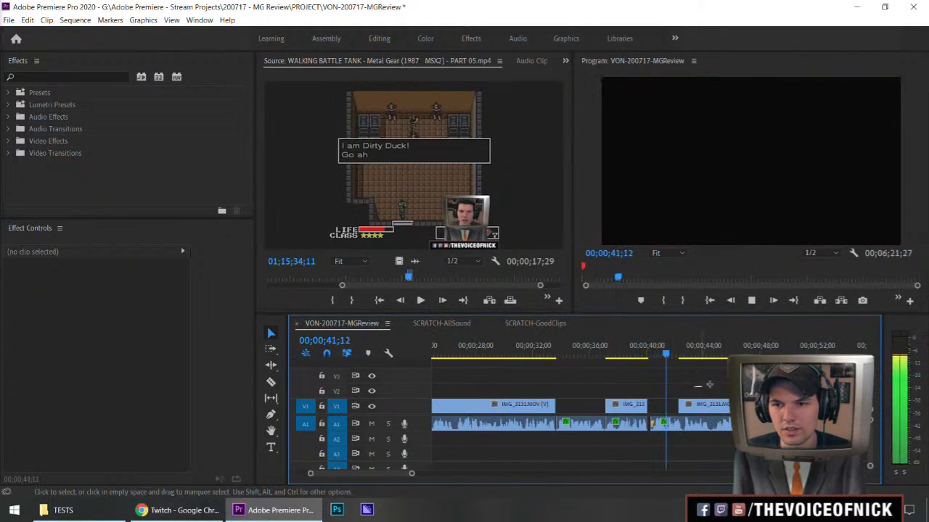
key("minus")
key("minus")
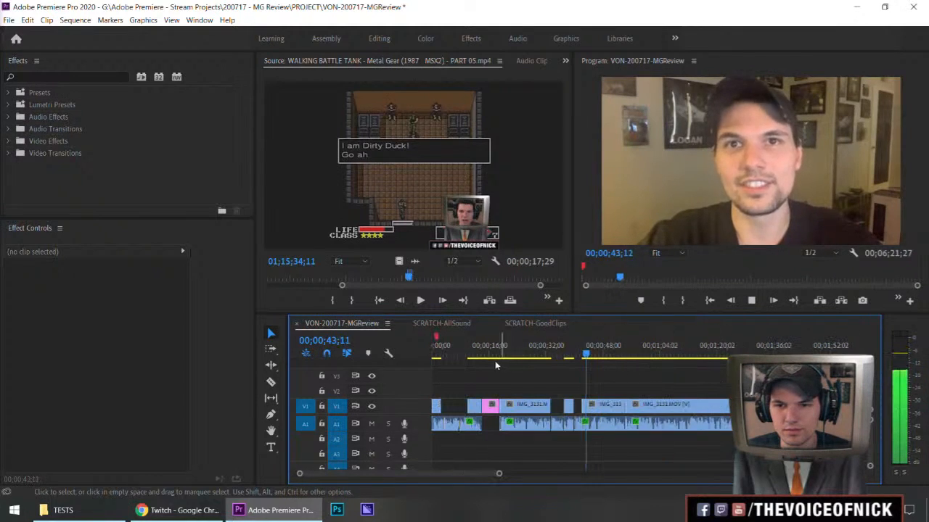
key("space")
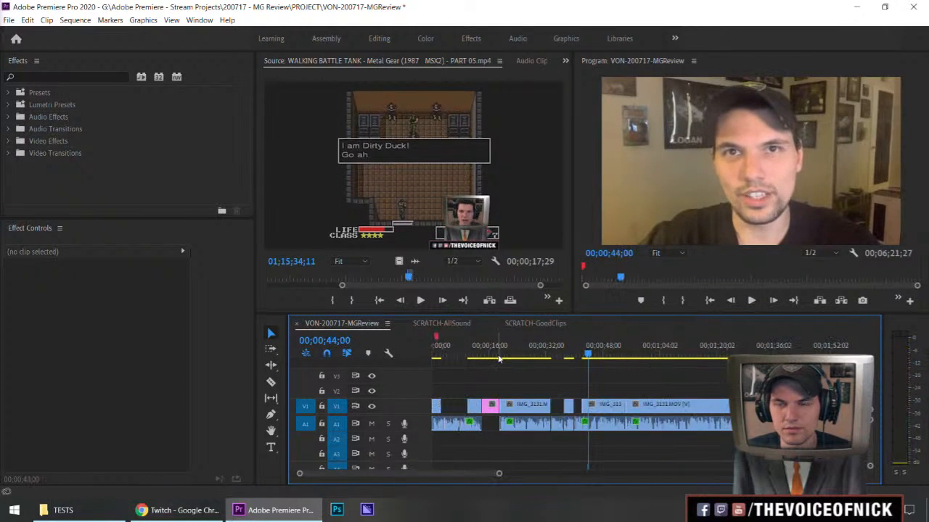
Start a still-frame export of the 00;00;44;00 frame and browse its destination to the Adobe Premiere - Stream Projects folder.
left_click(862, 300)
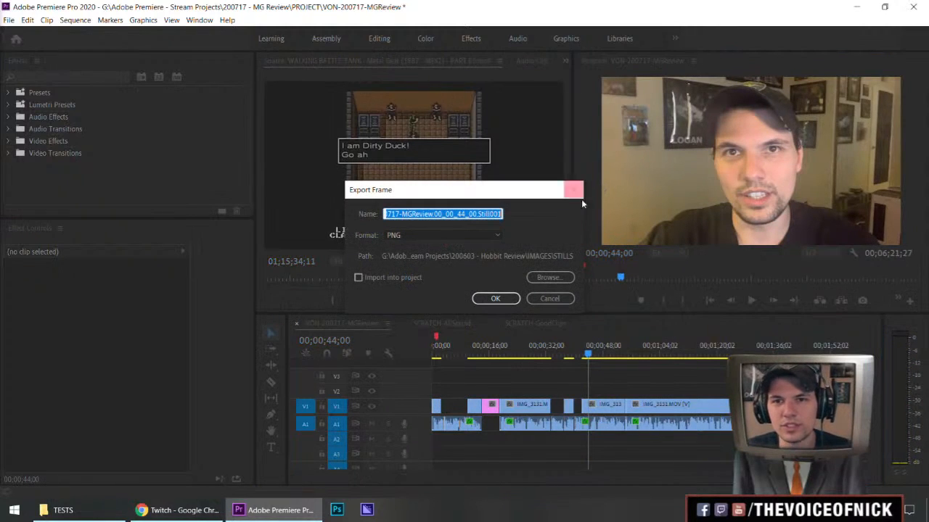
left_click(560, 300)
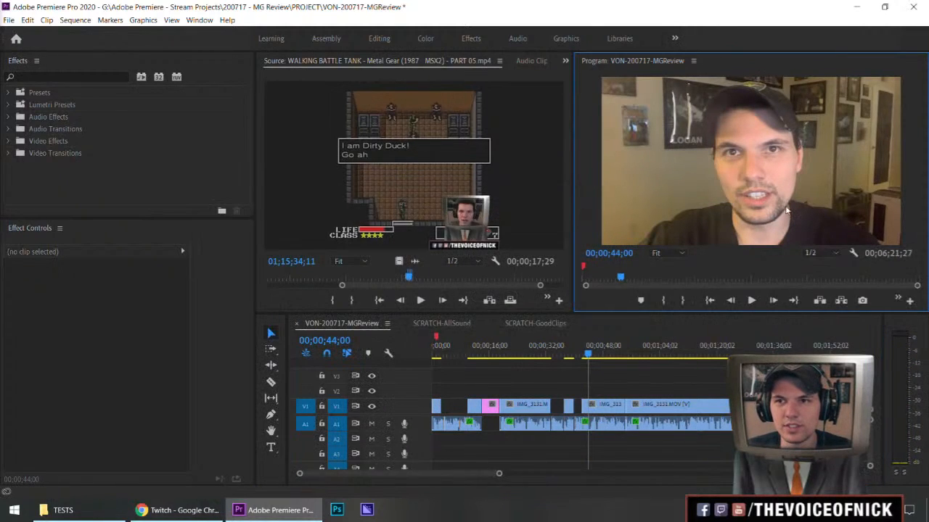
key("grave")
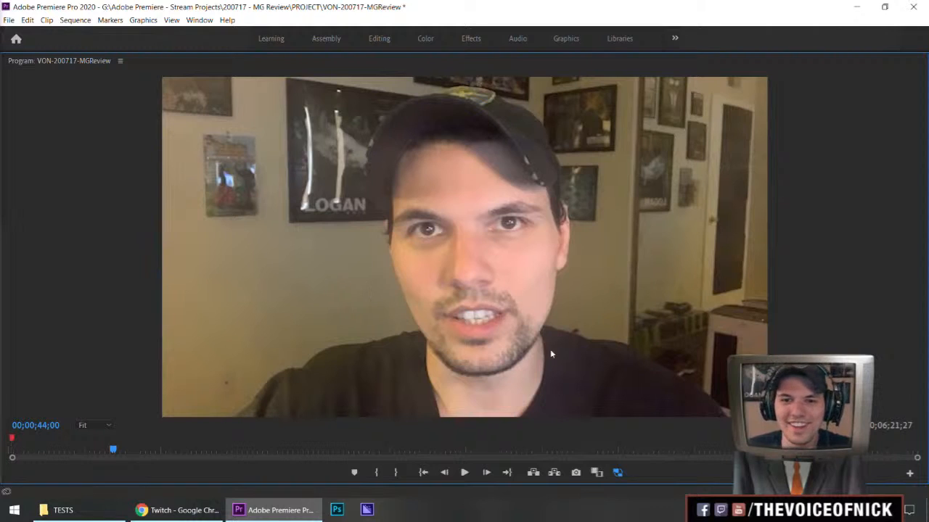
left_click(577, 474)
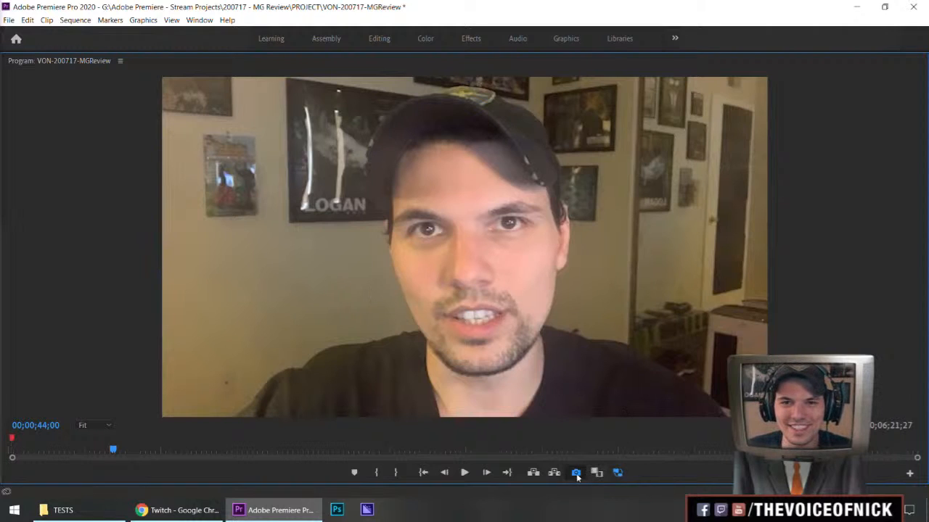
left_click(540, 273)
left_click(490, 203)
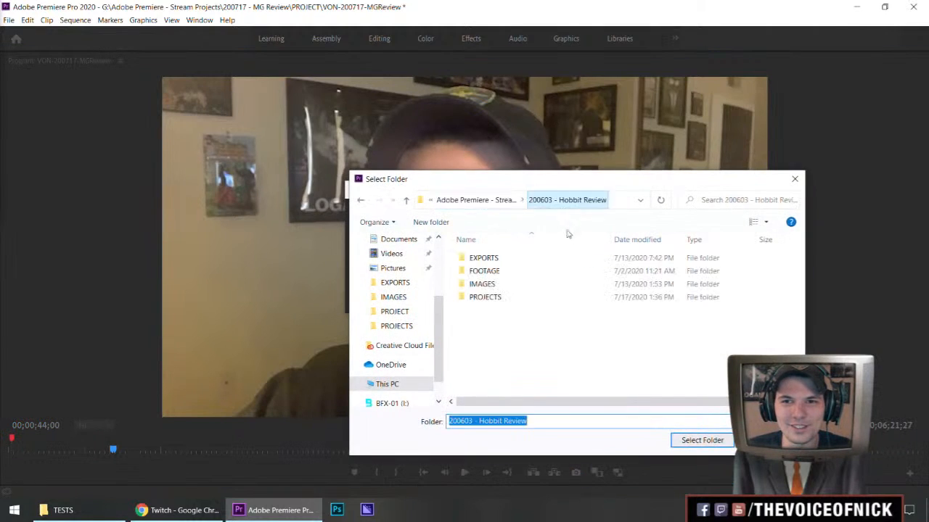
left_click(499, 206)
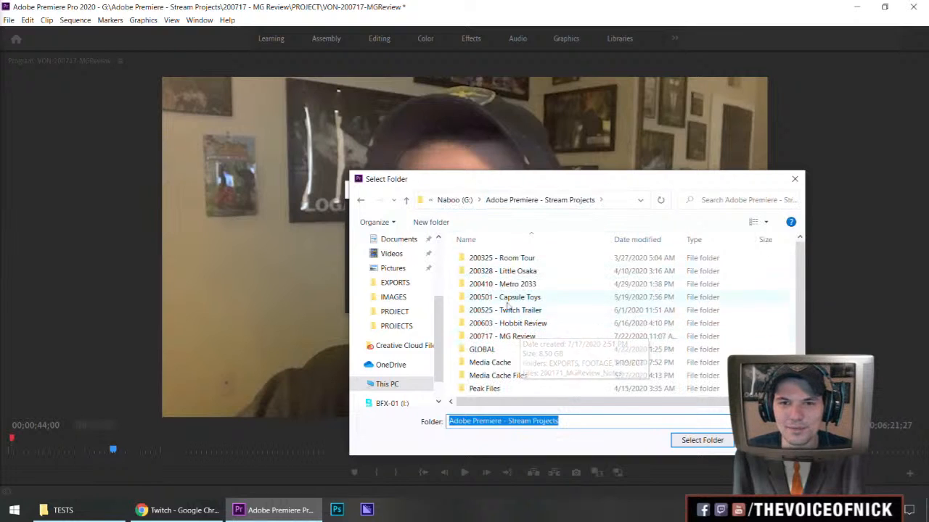
scroll(385, 359, "down", 1)
left_click(381, 370)
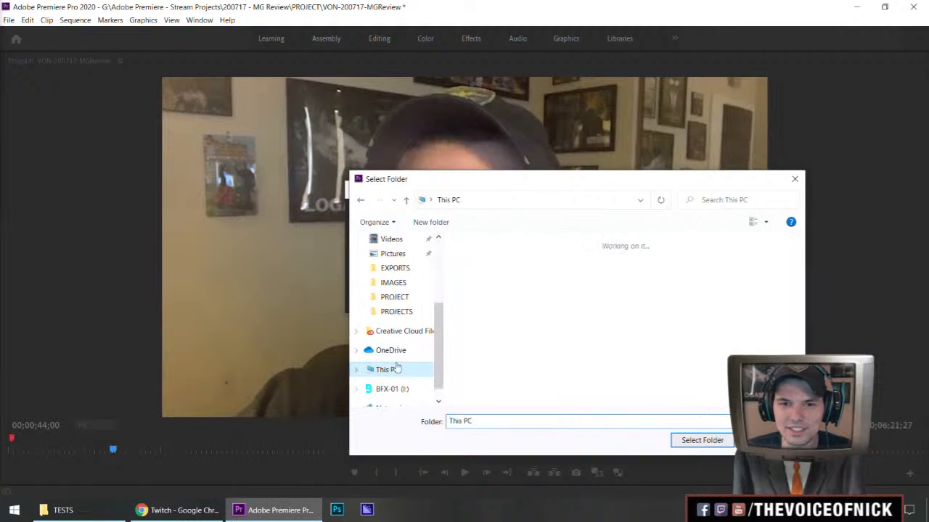
scroll(546, 380, "down", 3)
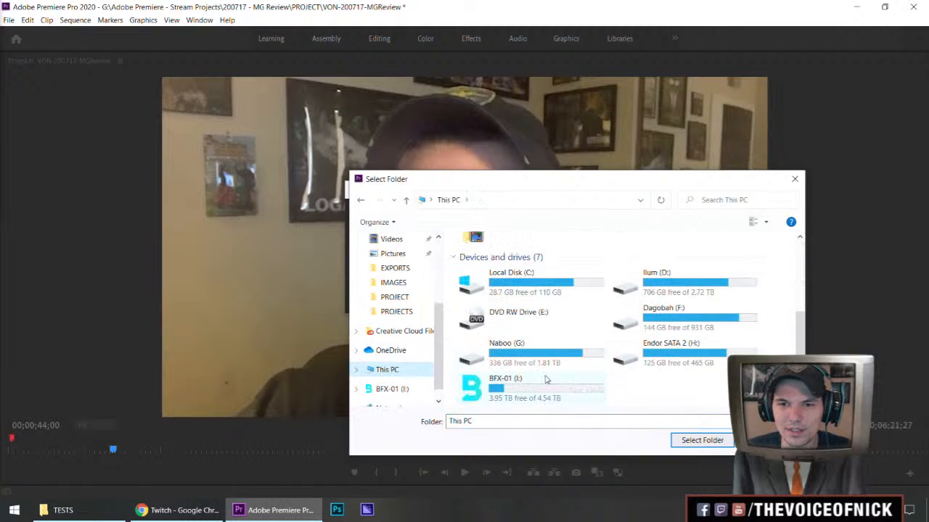
scroll(518, 325, "up", 2)
left_click(511, 363)
double_click(512, 363)
double_click(479, 336)
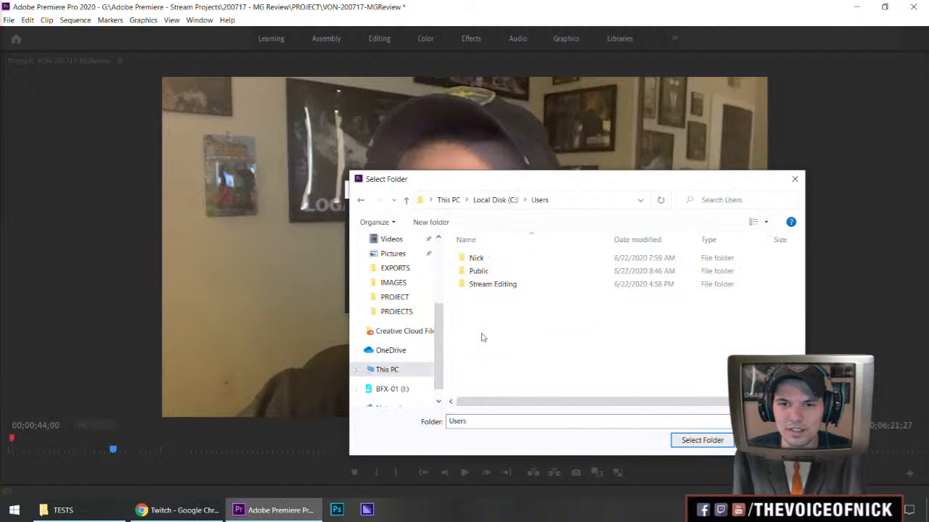
double_click(484, 257)
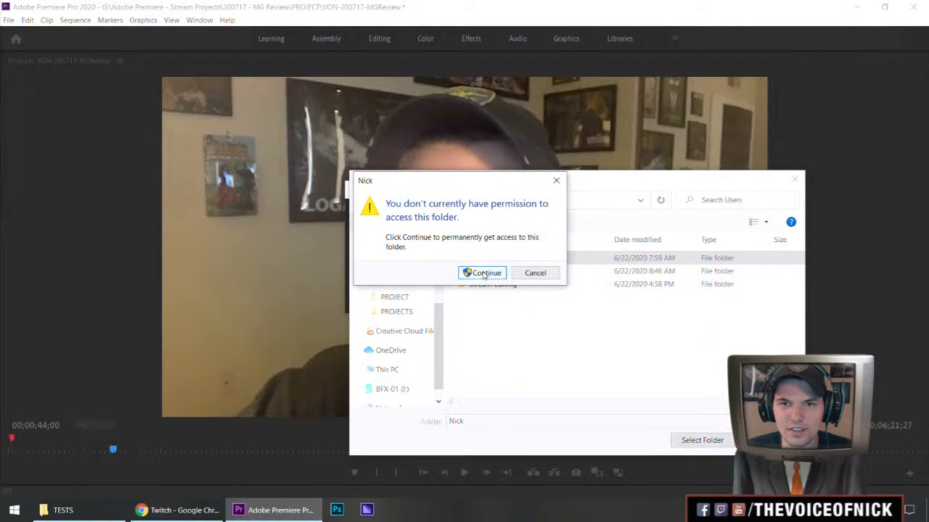
left_click(534, 273)
scroll(435, 283, "up", 2)
scroll(435, 283, "up", 2)
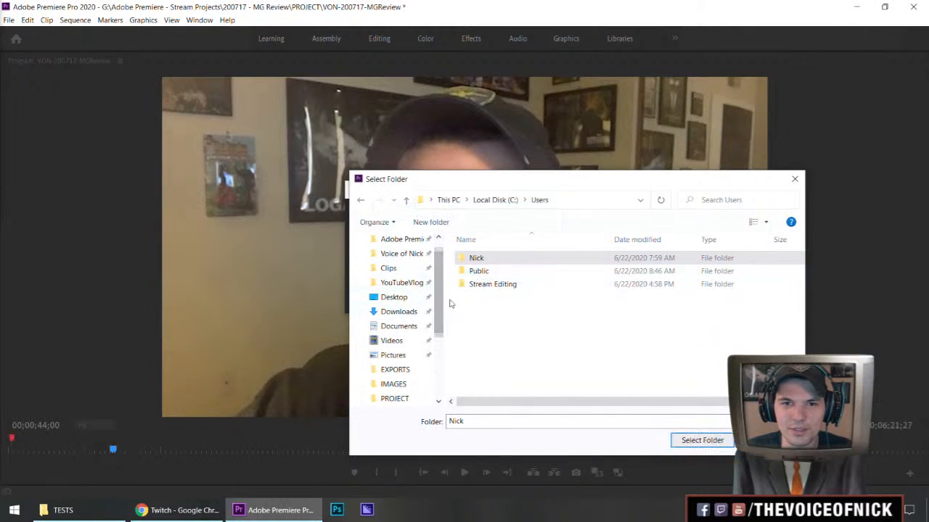
scroll(442, 304, "up", 2)
left_click(401, 263)
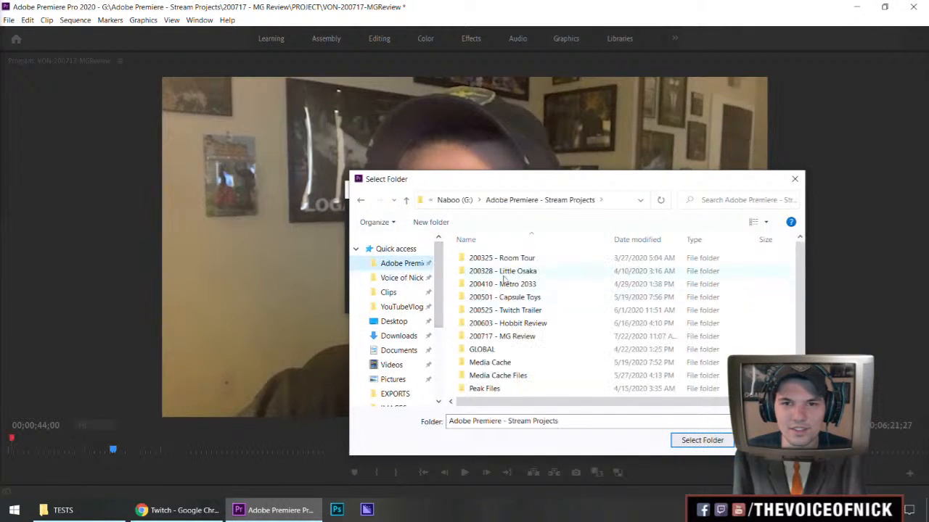
Create an IMAGES folder inside 200717 - MG Review and export the frame there as a PNG.
left_click(526, 336)
double_click(514, 336)
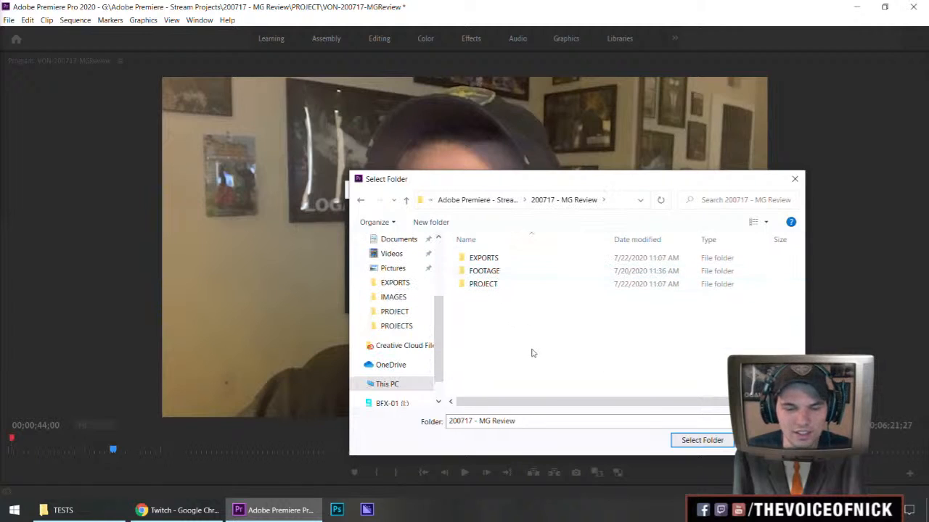
key("ctrl+shift+n")
type("IMAGES")
key("Return")
key("Return")
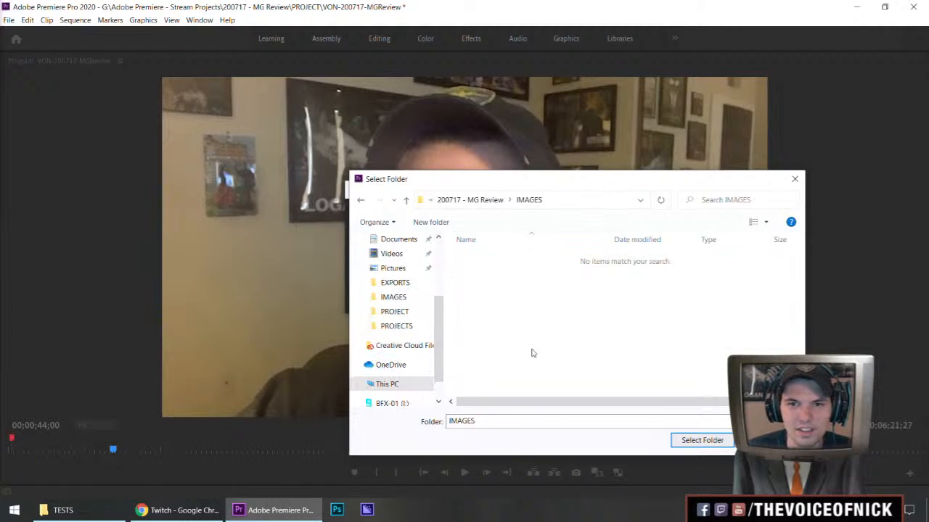
left_click(697, 438)
left_click(496, 299)
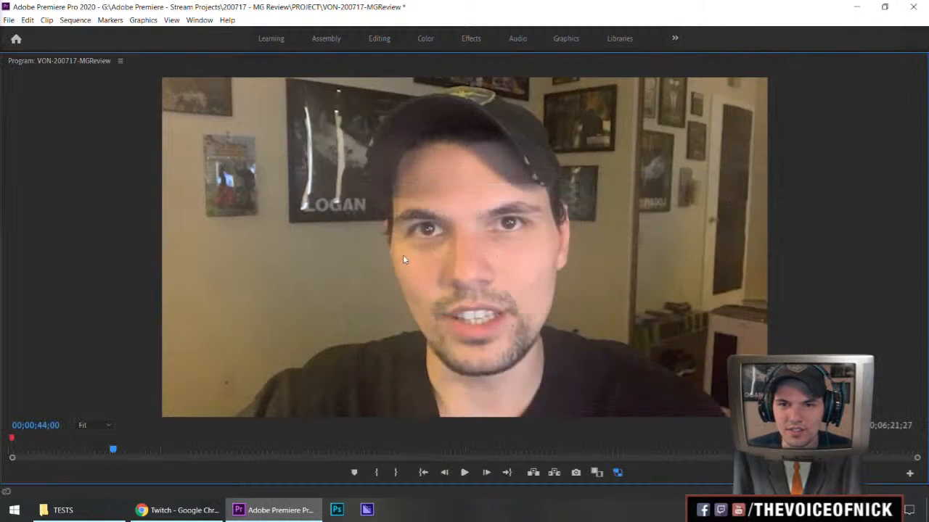
key("grave")
Replay the sequence from the red placeholder at 00;00;16;20 into the IMG_3131 clip that follows it.
left_click(675, 372)
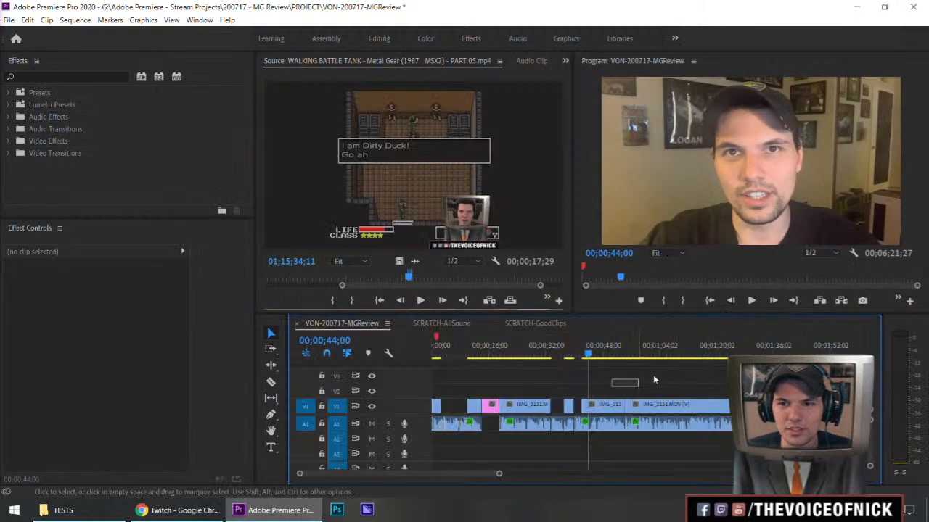
key("minus")
key("equal")
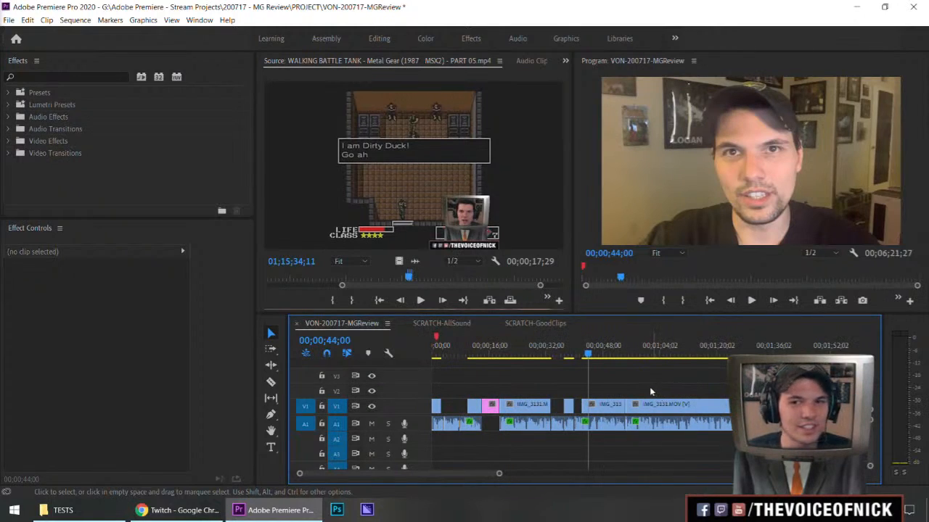
left_click_drag(588, 355, 492, 368)
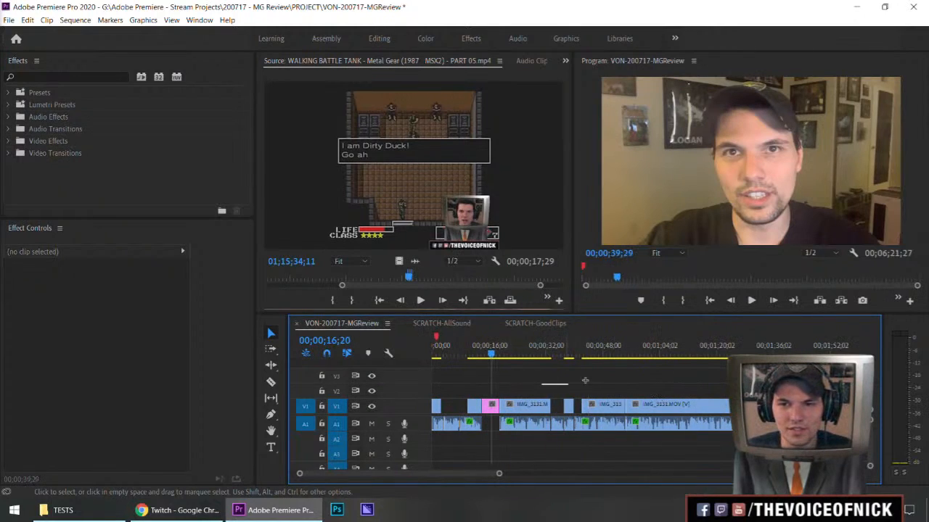
key("space")
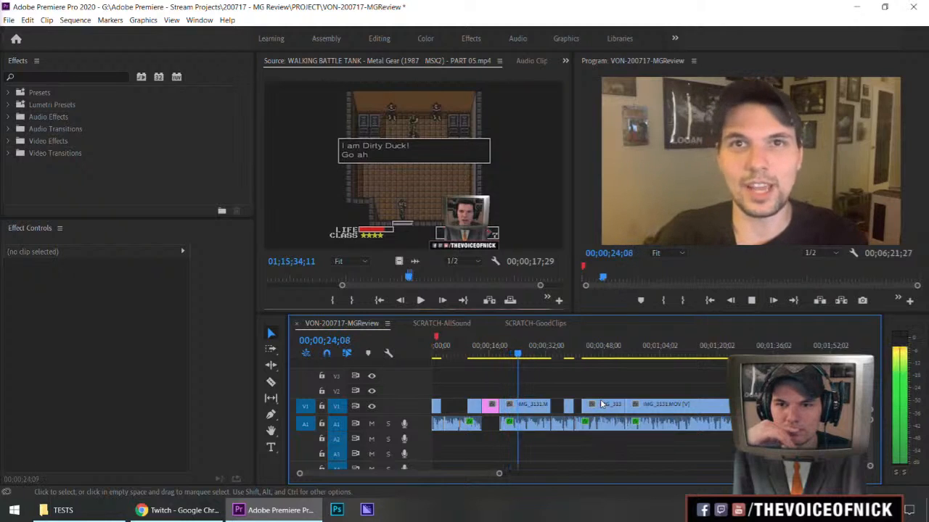
key("=")
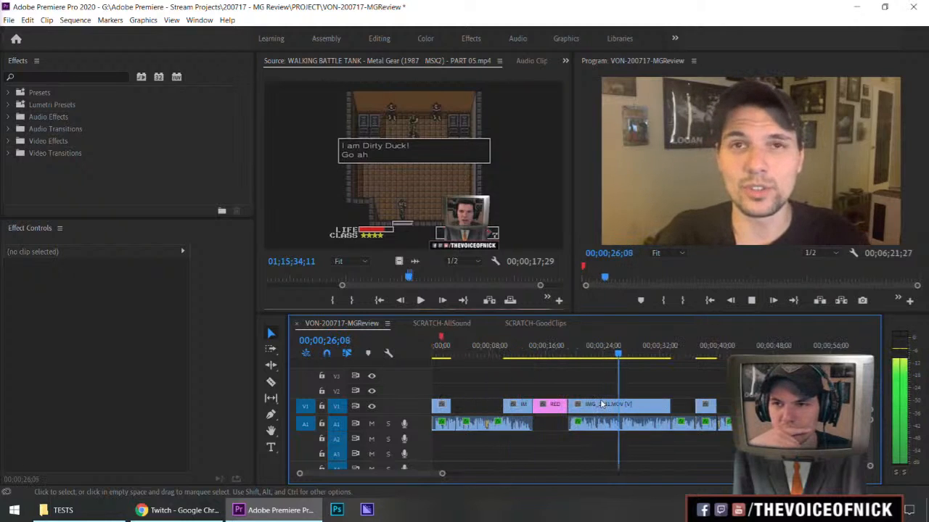
key("space")
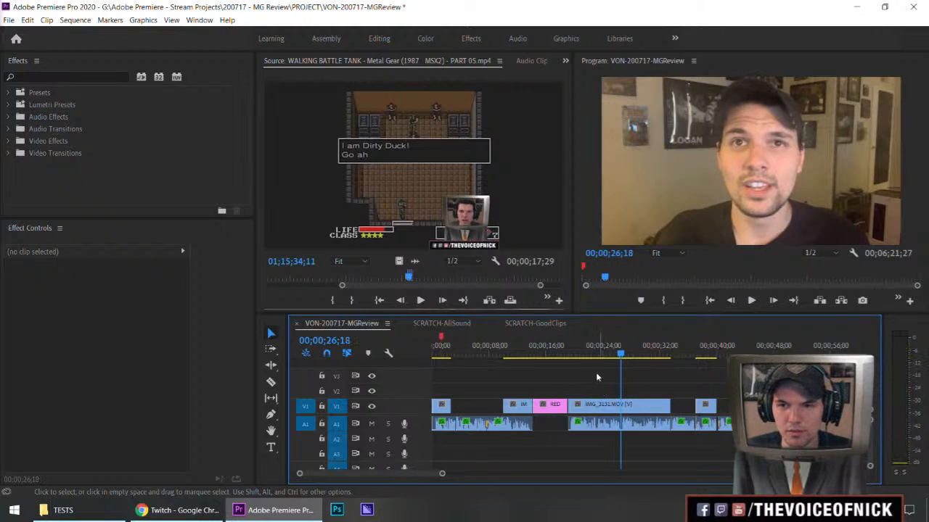
Add a cyan comment marker to the sequence at 00;00;04;02.
key("Up")
key("minus")
key("minus")
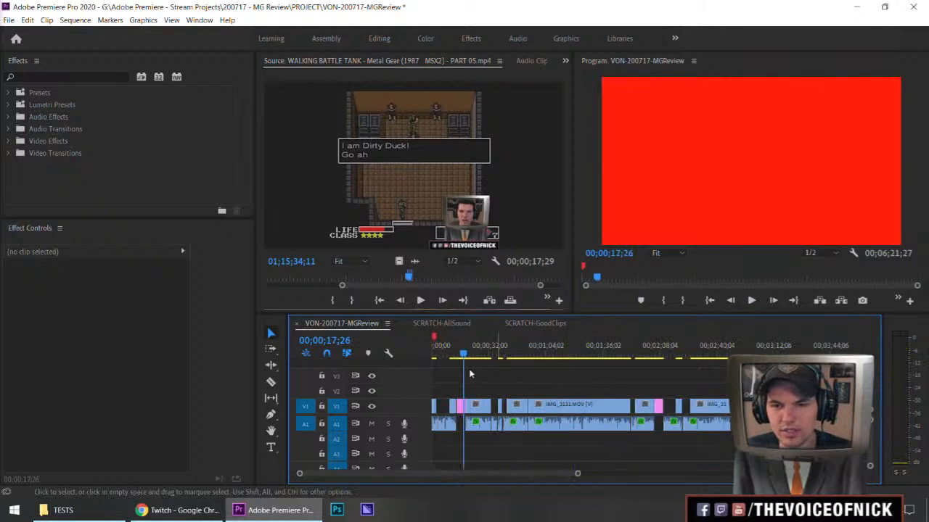
mouse_move(460, 355)
left_mouse_down()
mouse_move(436, 355)
mouse_move(440, 363)
left_mouse_up()
key("m")
key("m")
left_click(532, 193)
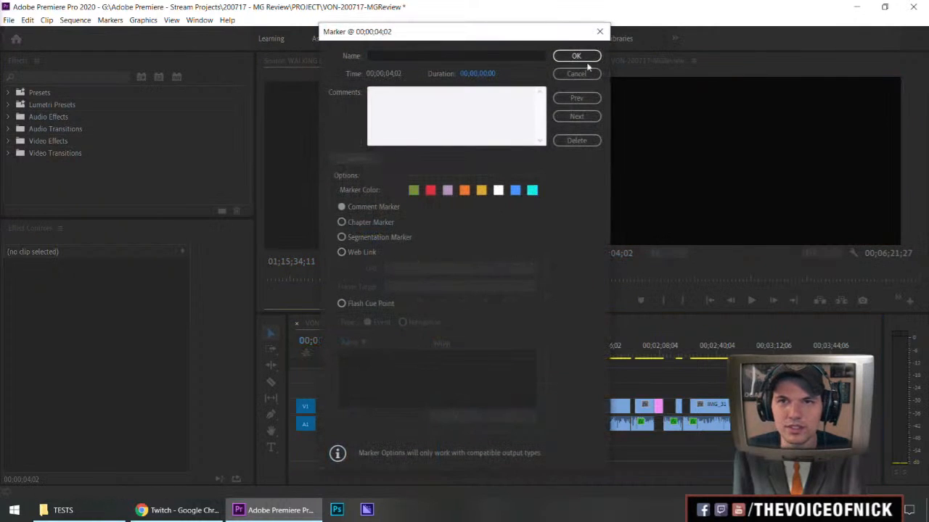
left_click(577, 56)
Save the project and move the sequence playhead to 00;00;21;23.
key("minus")
key("ctrl+s")
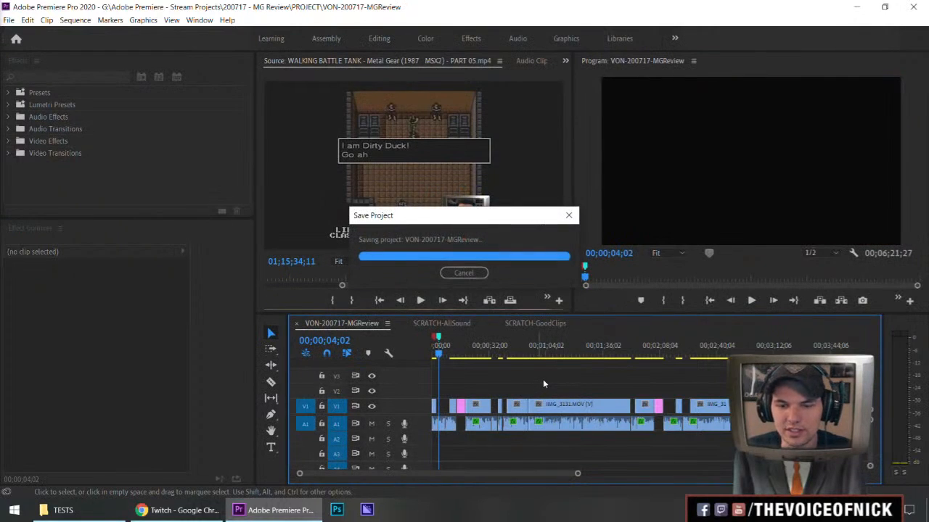
key("ctrl+s")
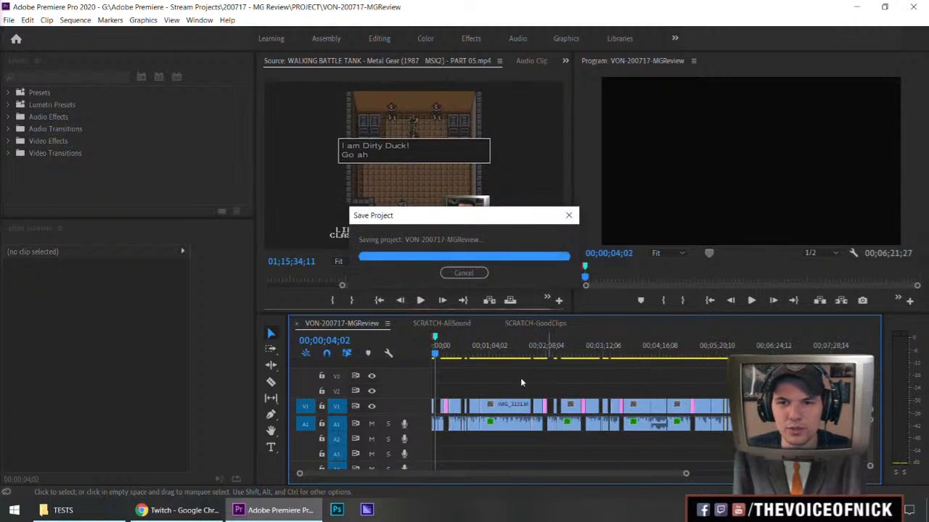
left_click(447, 354)
left_click_drag(447, 354, 450, 354)
key("ctrl+s")
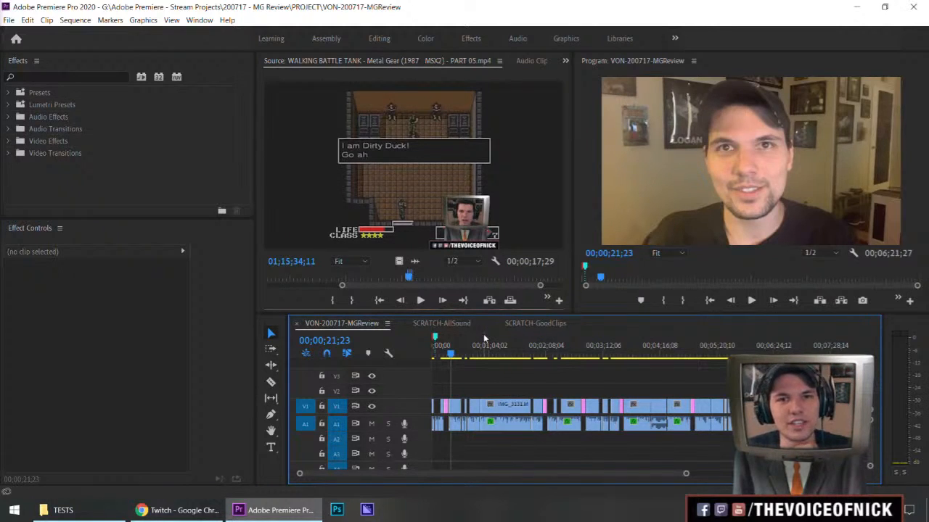
key("grave")
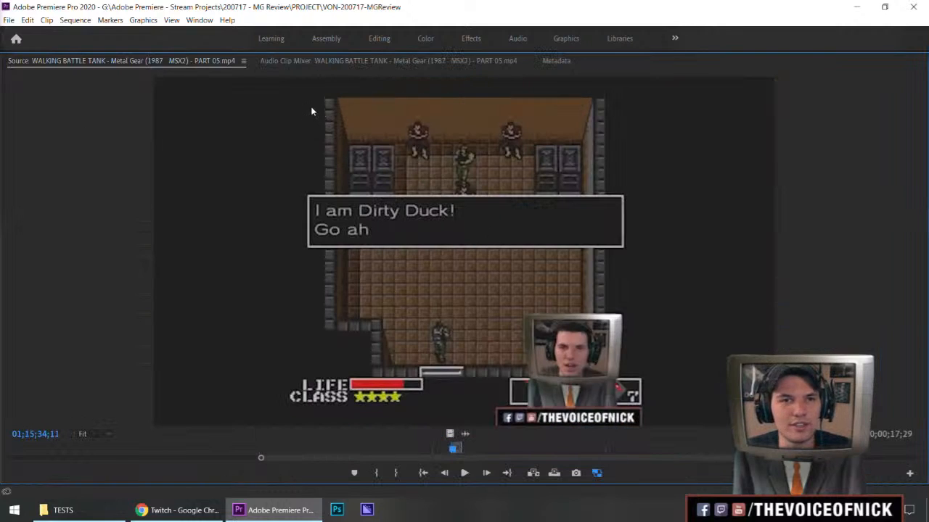
right_click(592, 231)
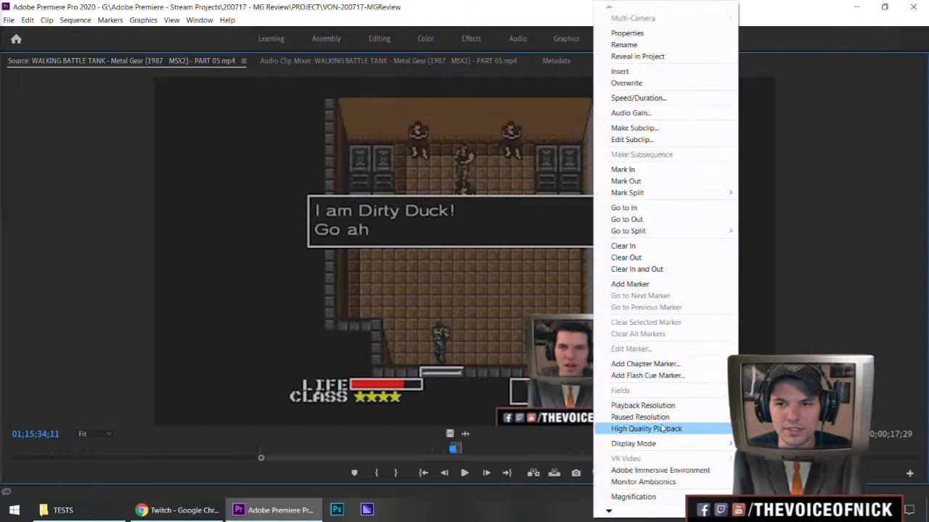
key("Escape")
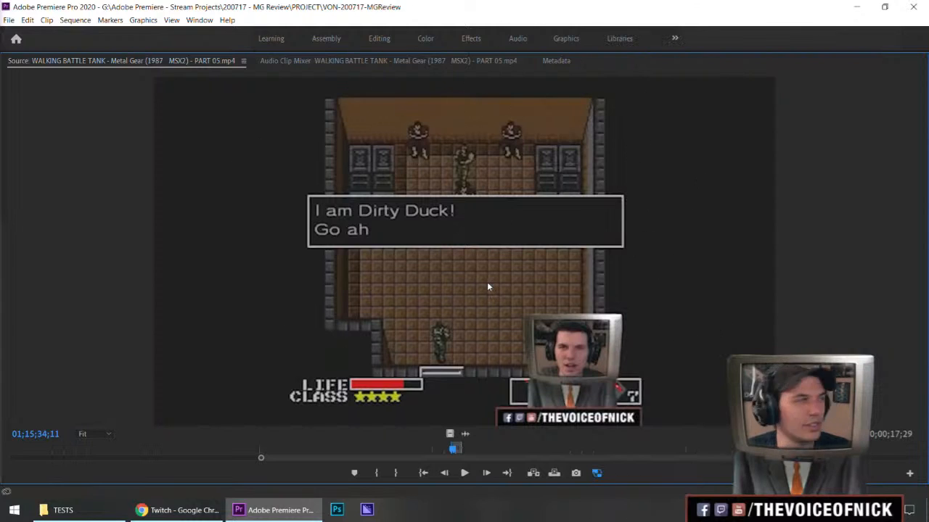
key("grave")
left_click(556, 384)
key("super+d")
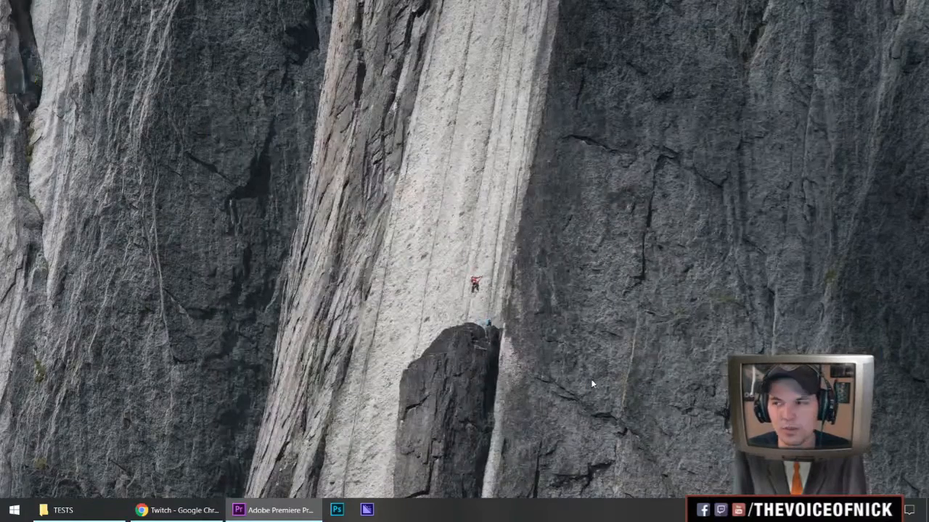
key("super+d")
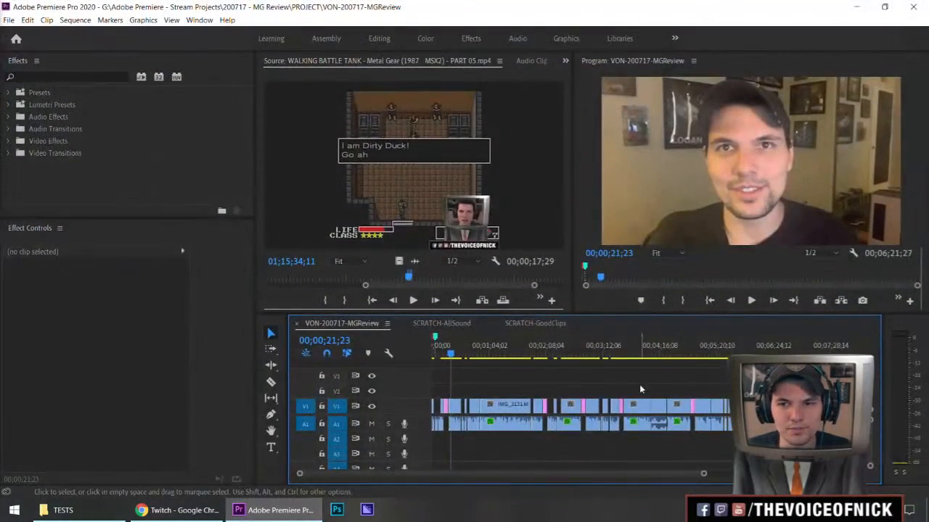
Save the project again and switch to the Twitch window in Chrome.
key("ctrl+s")
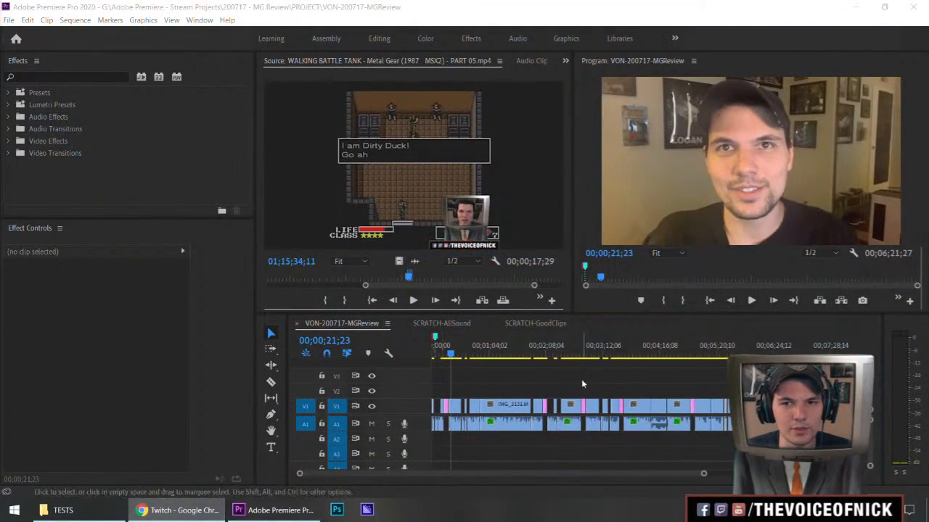
key("ctrl+s")
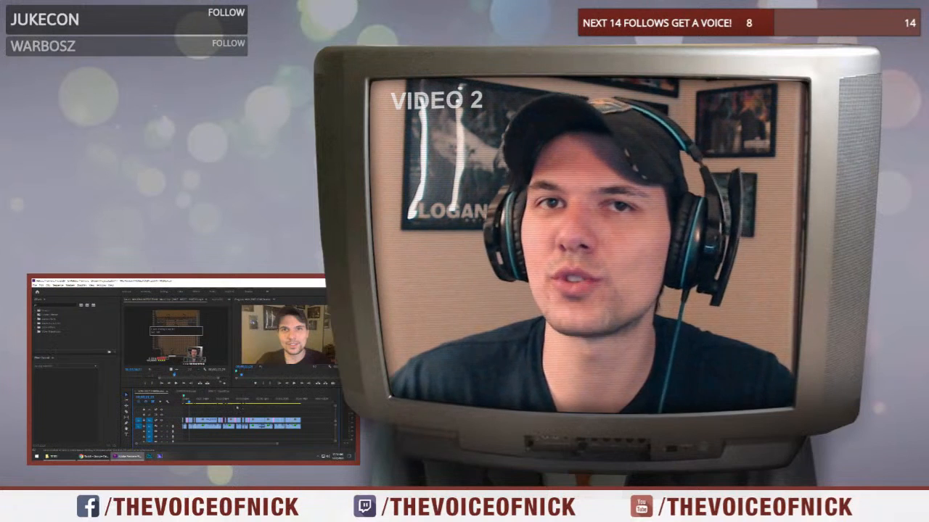
key("alt+Tab")
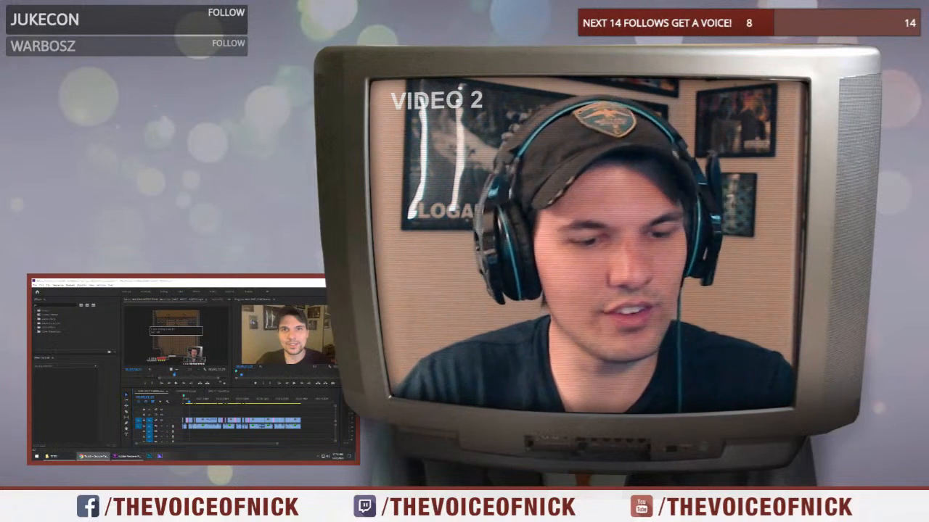